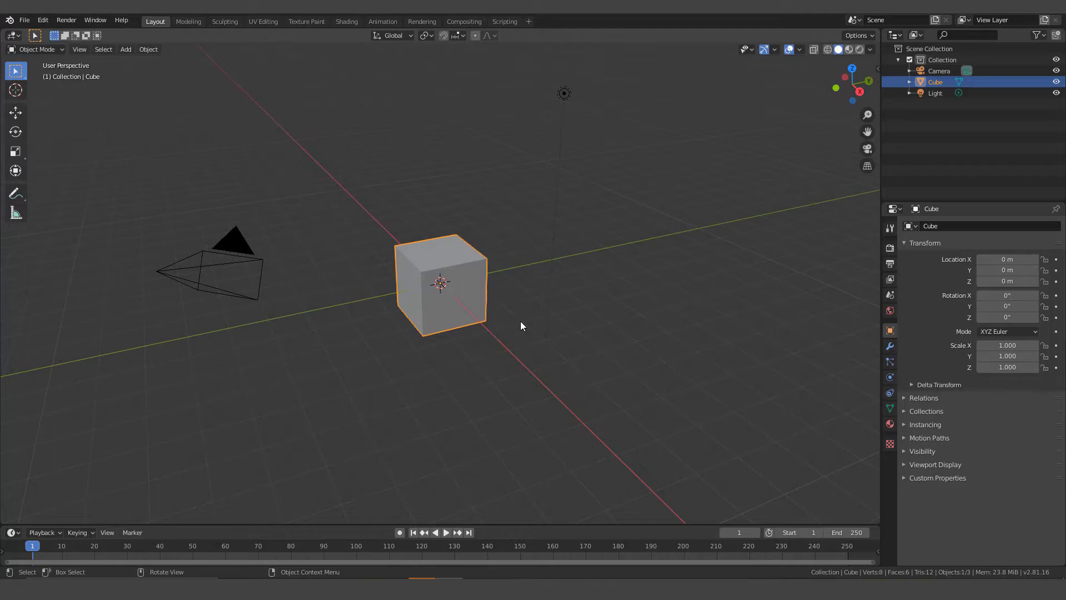
- Delete the default cube from the scene
scroll(521, 326, down, 2)
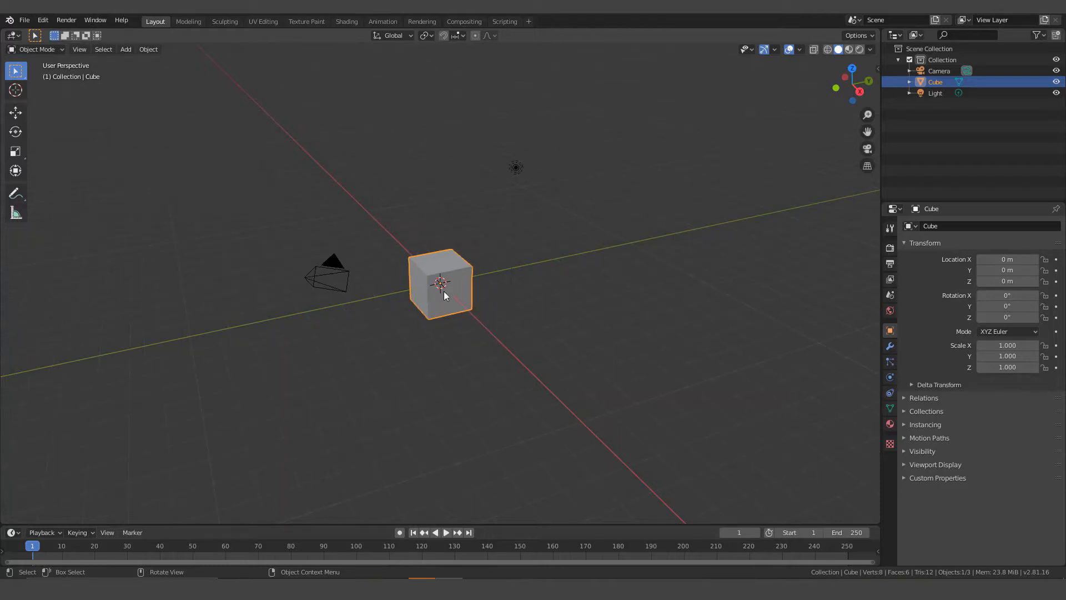
scroll(444, 295, up, 4)
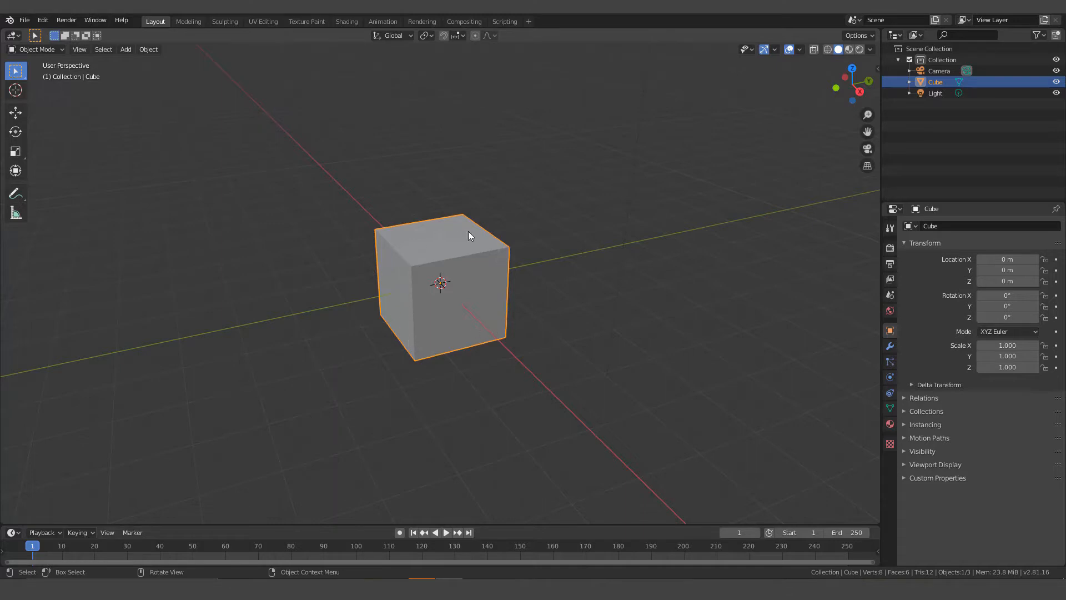
key(x)
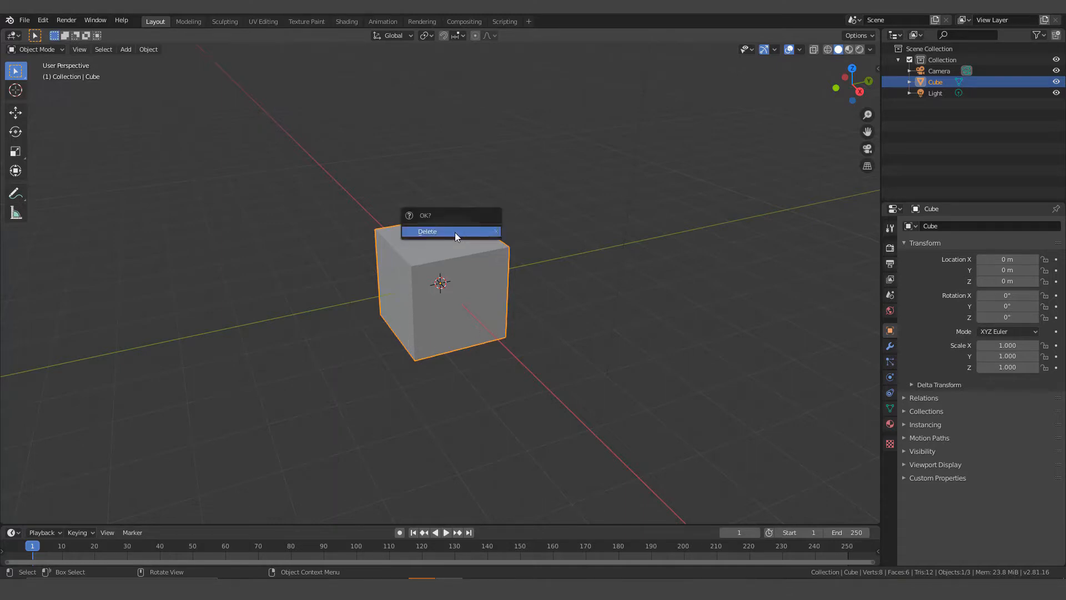
click(455, 232)
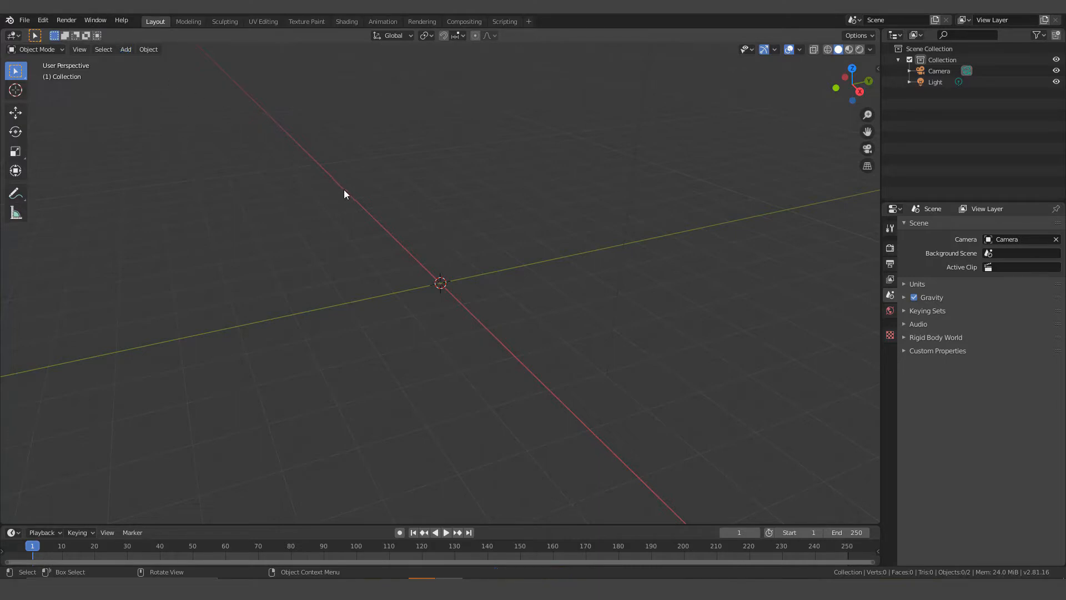
- Add a mesh plane at the world origin and check its transform values and dimensions
key(shift+a)
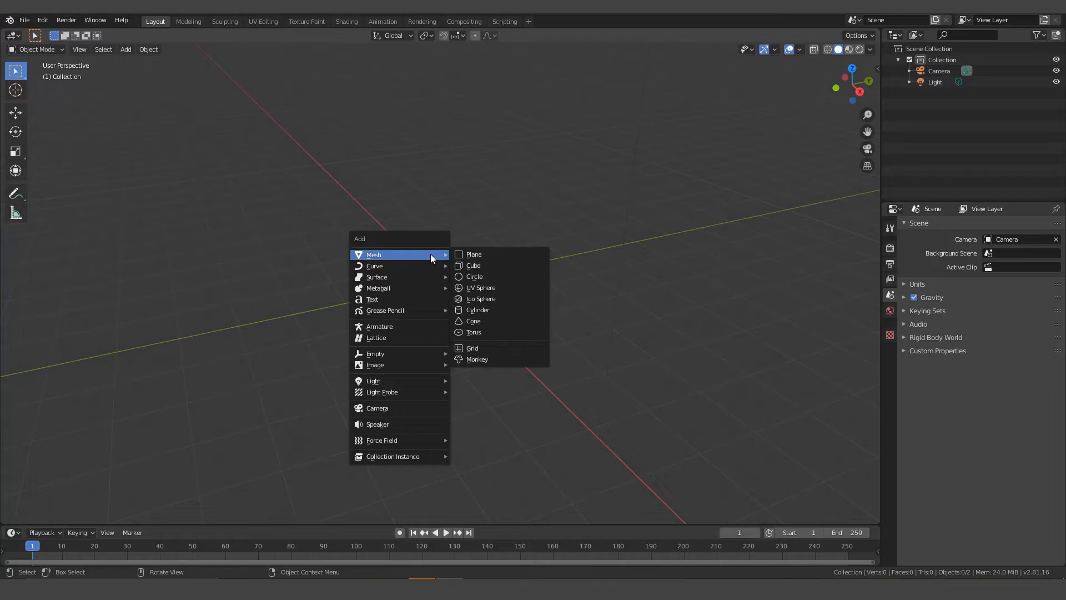
click(477, 252)
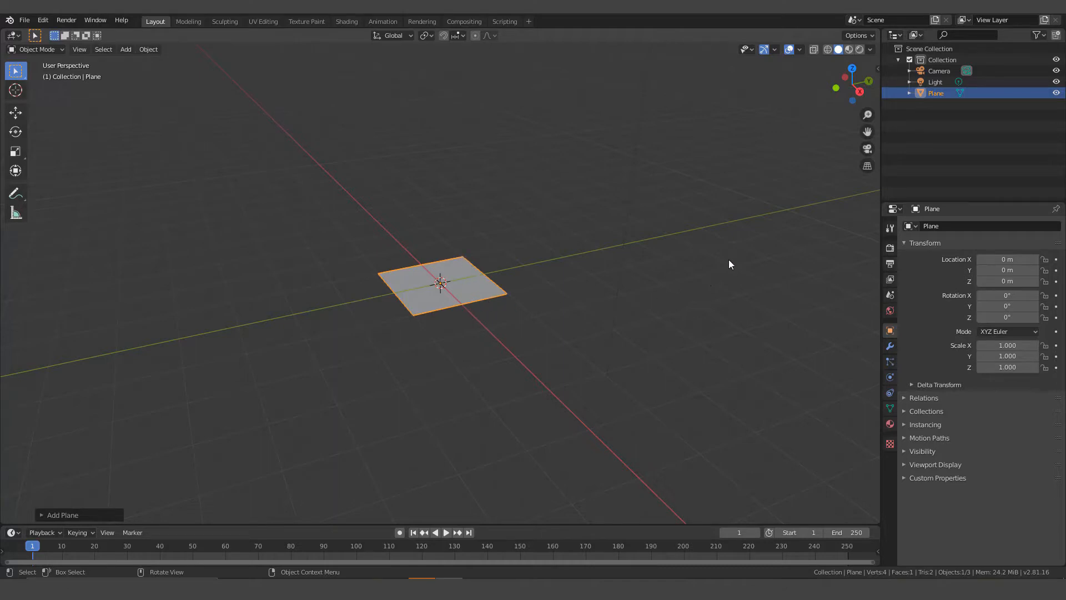
key(n)
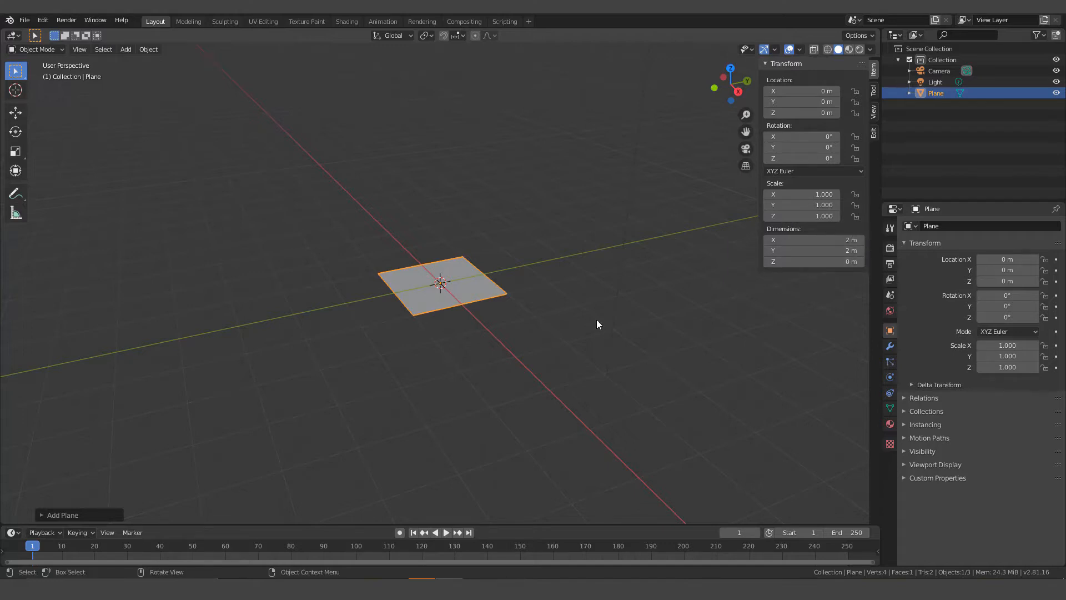
scroll(438, 300, up, 2)
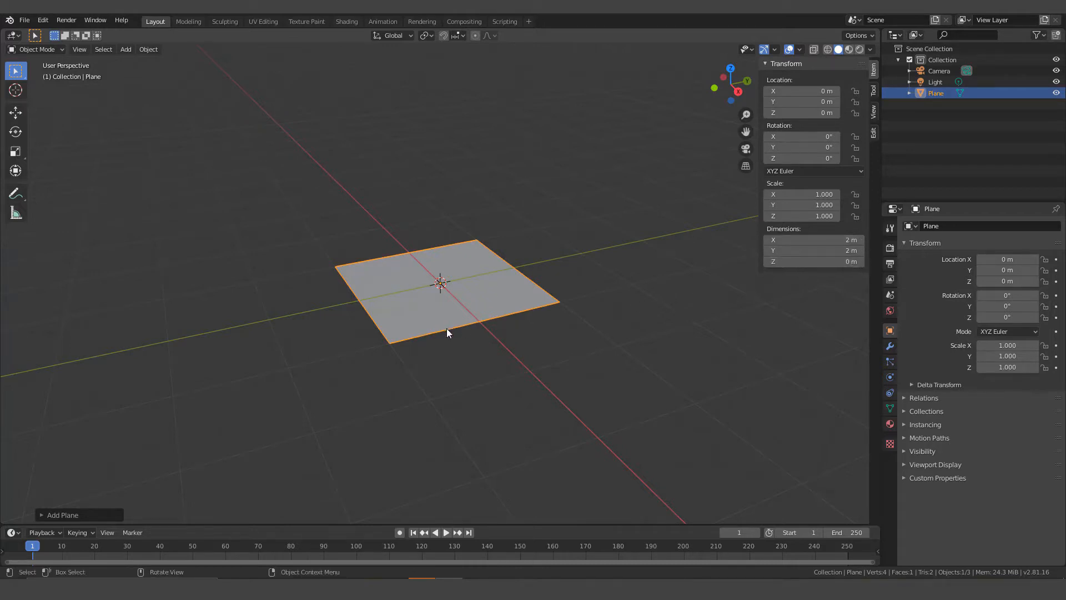
middle_drag(447, 329, 436, 299)
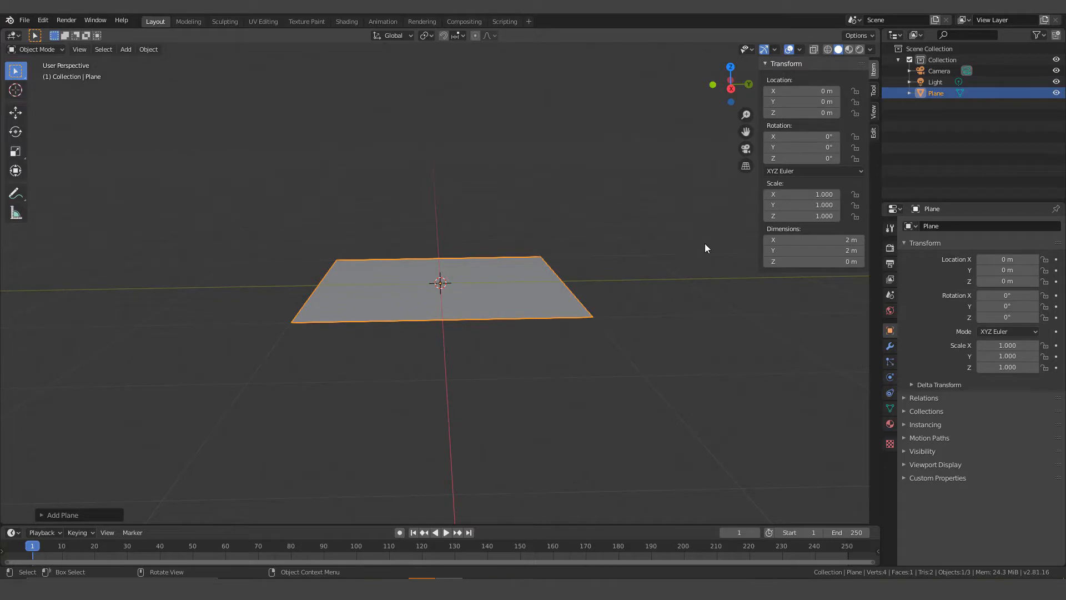
key(n)
- Scale the plane uniformly by a factor of 10
scroll(485, 331, down, 5)
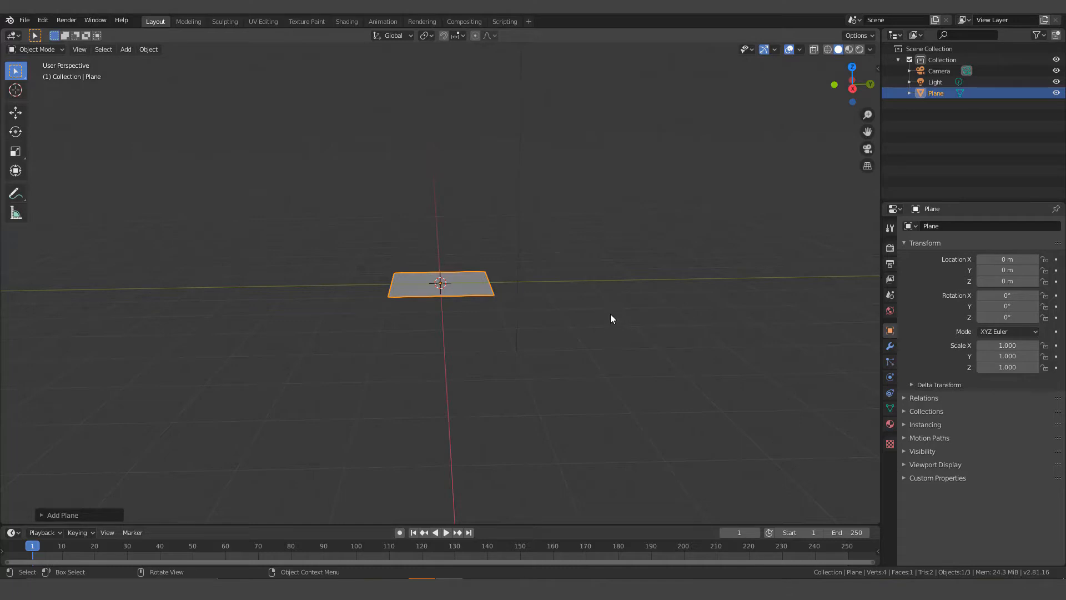
text(s)
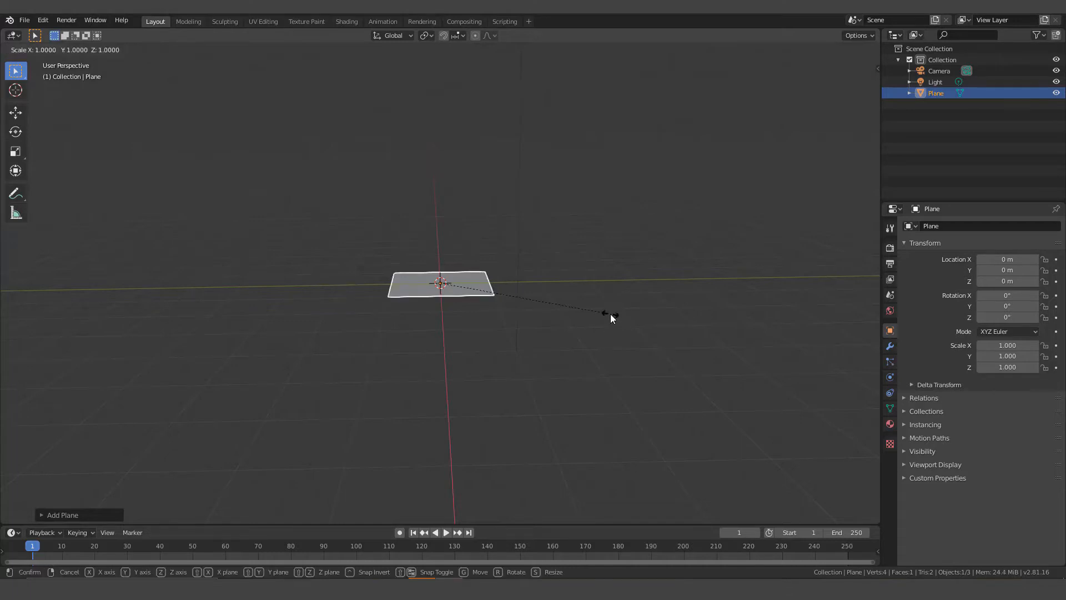
text(10)
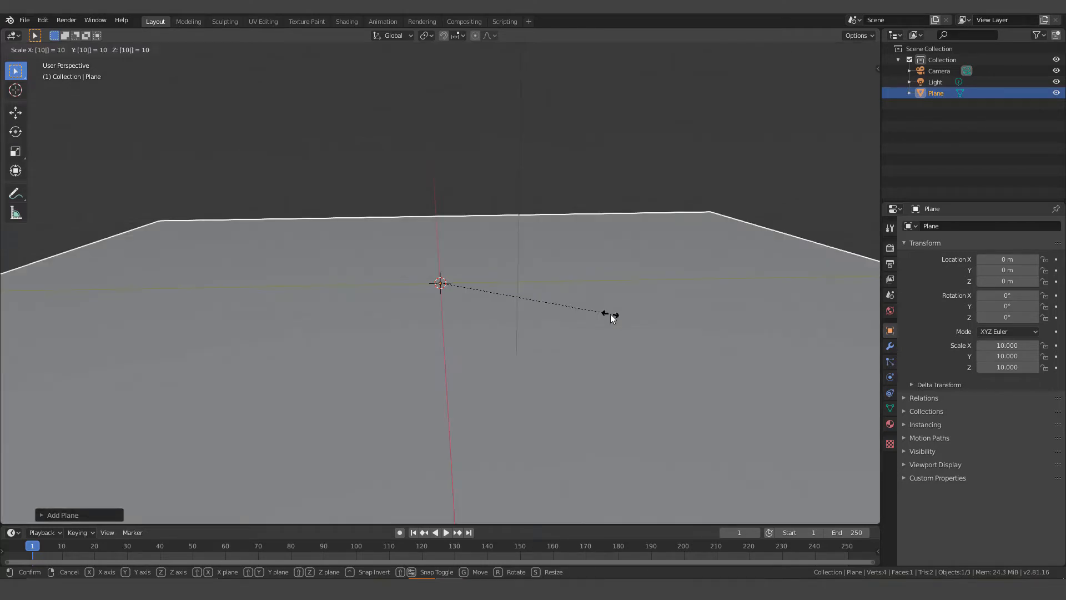
key(Return)
- Select the scene's camera above the enlarged plane
scroll(579, 331, down, 4)
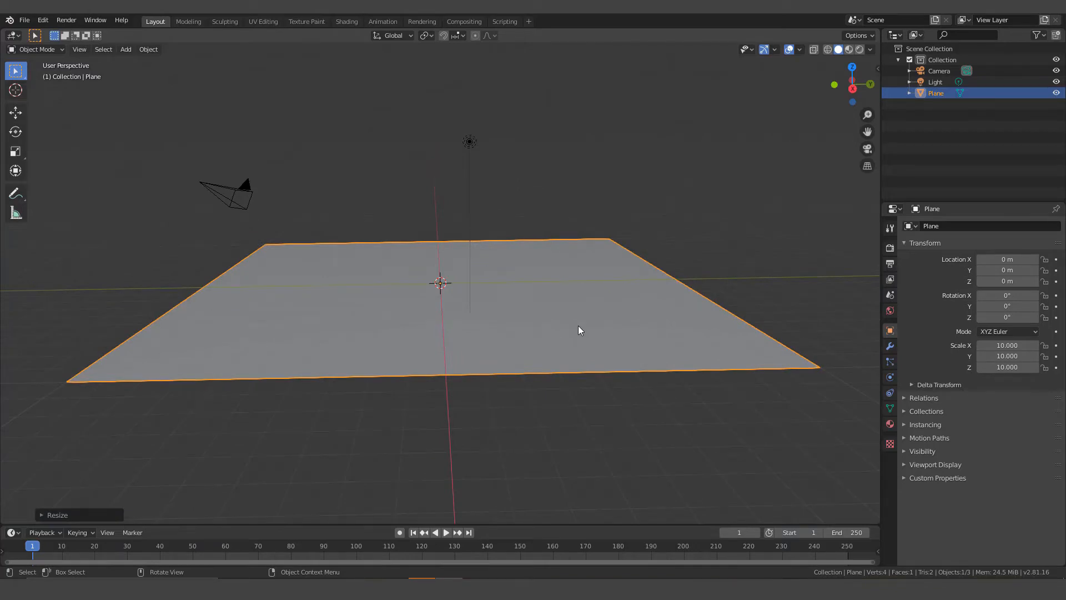
scroll(542, 325, down, 3)
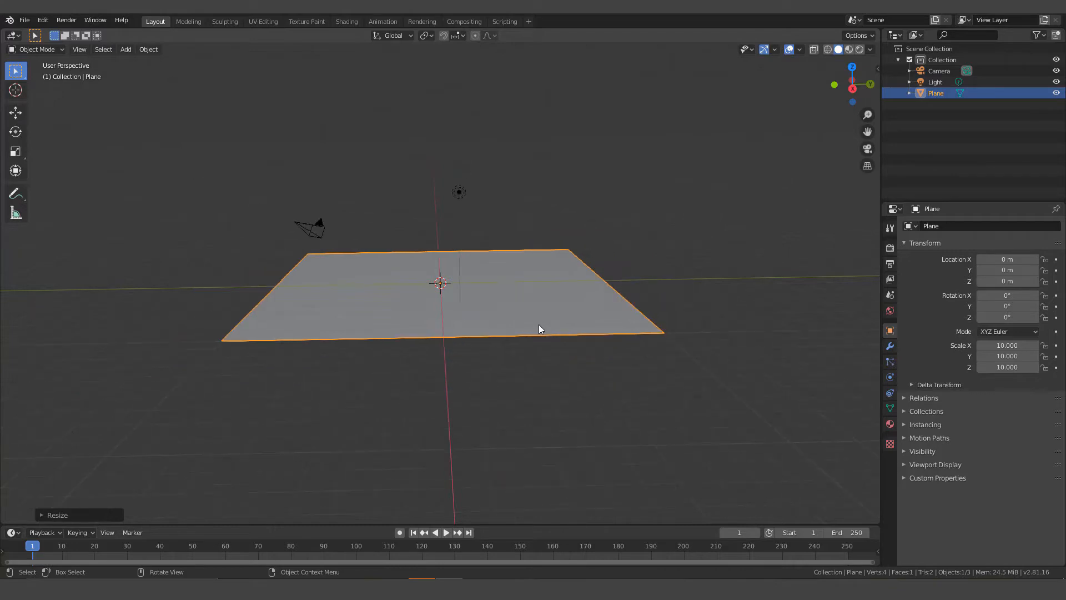
click(321, 225)
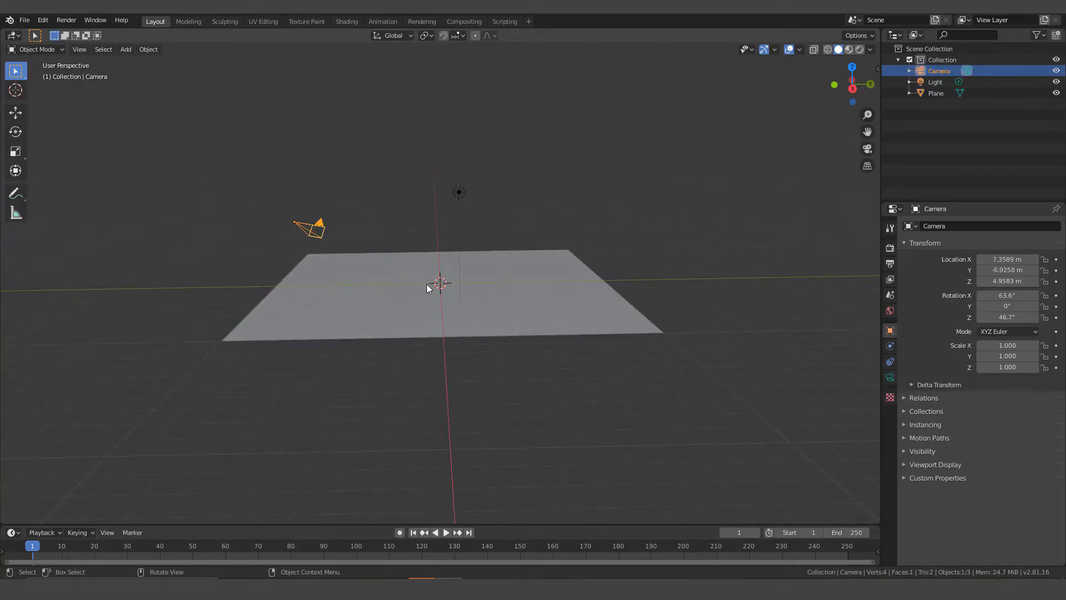
scroll(369, 231, up, 3)
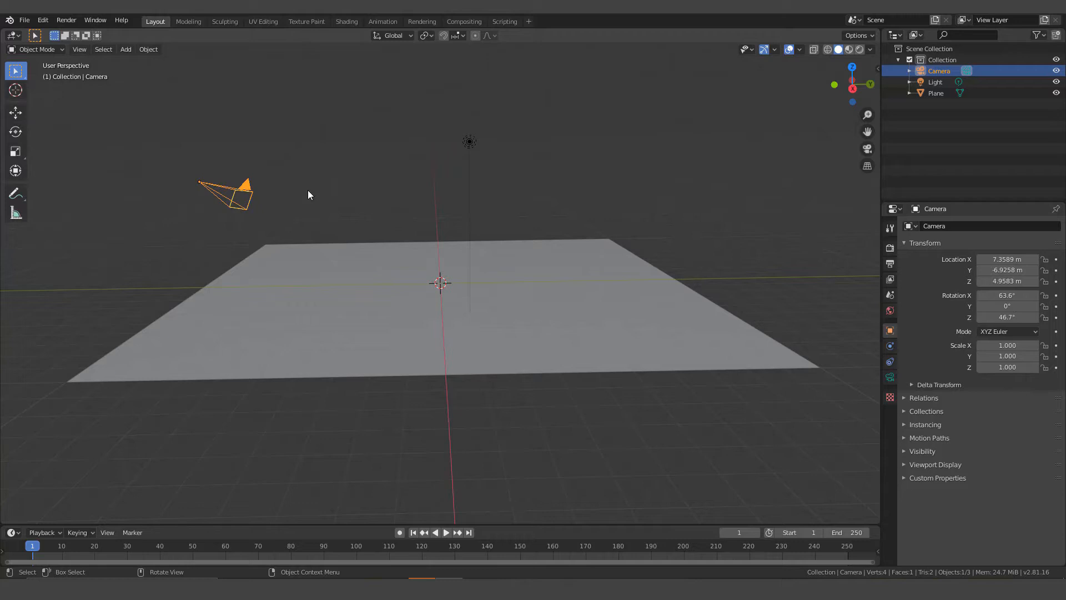
scroll(165, 91, up, 1)
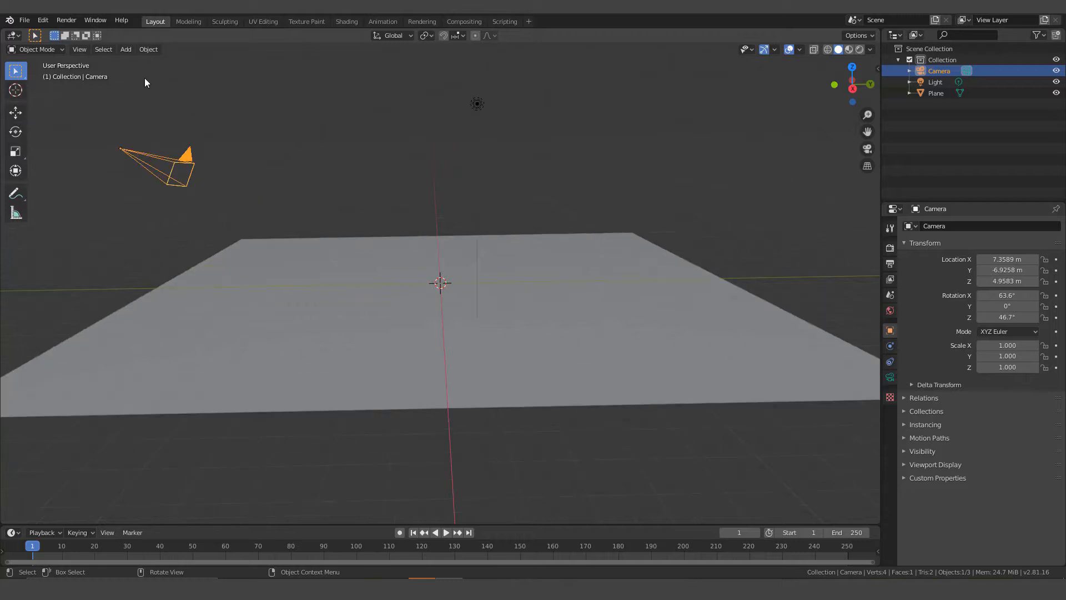
- Review the Input preferences, including the numpad emulation option, and leave the preferences without changes
click(43, 20)
click(77, 180)
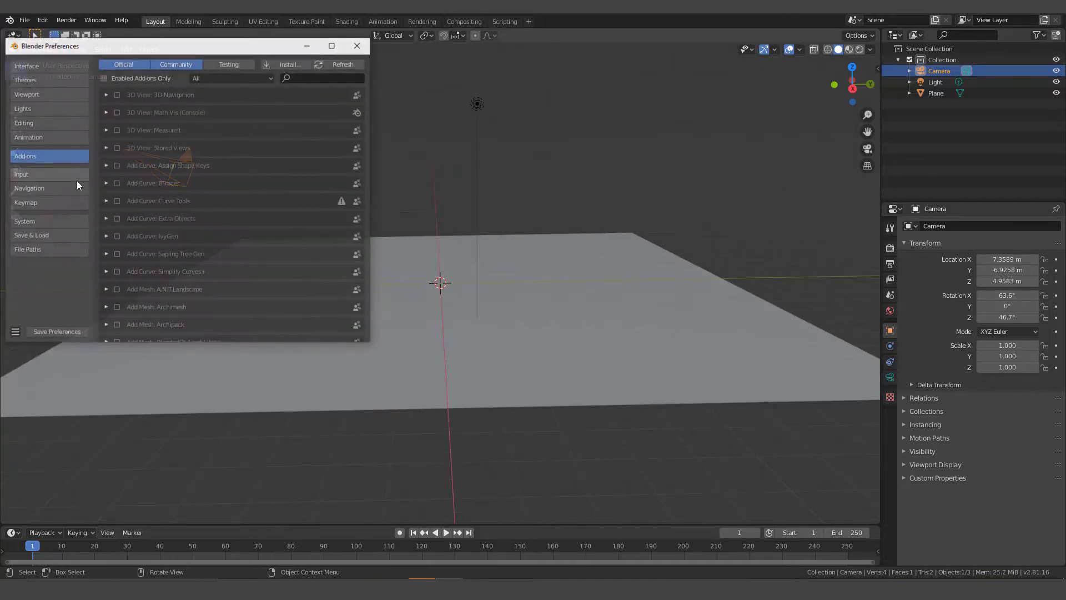
click(42, 175)
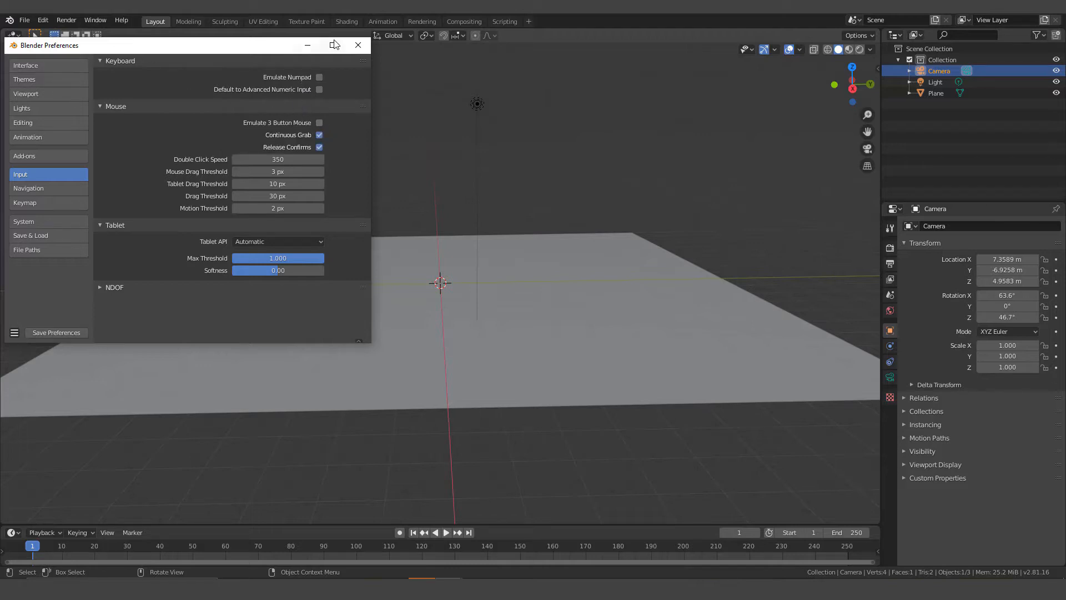
click(358, 47)
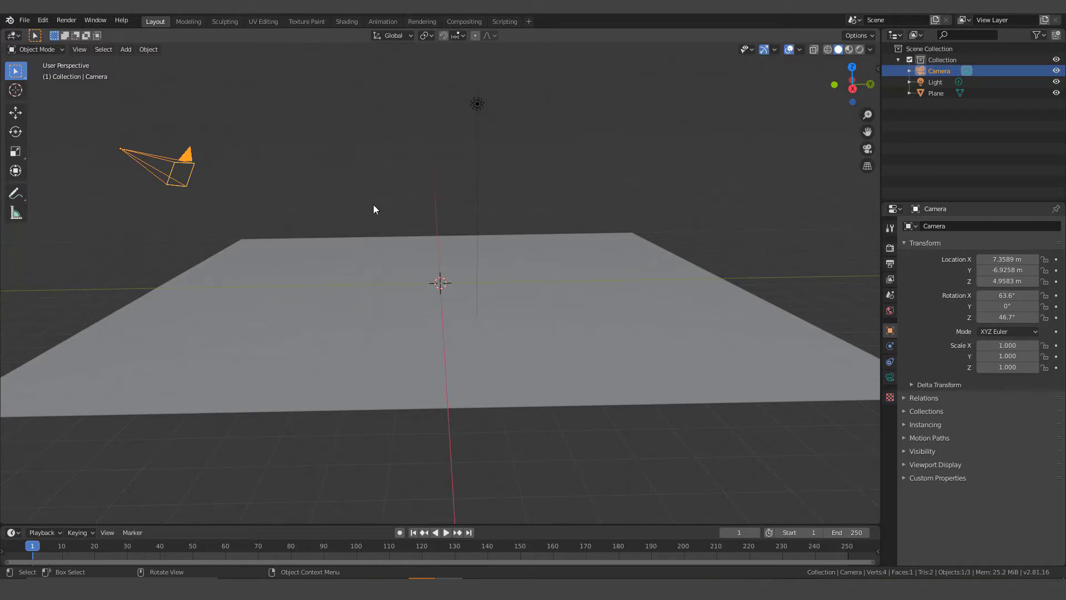
- In the top orthographic view, move the camera along the global X axis to about X -0.12 m
scroll(169, 181, down, 3)
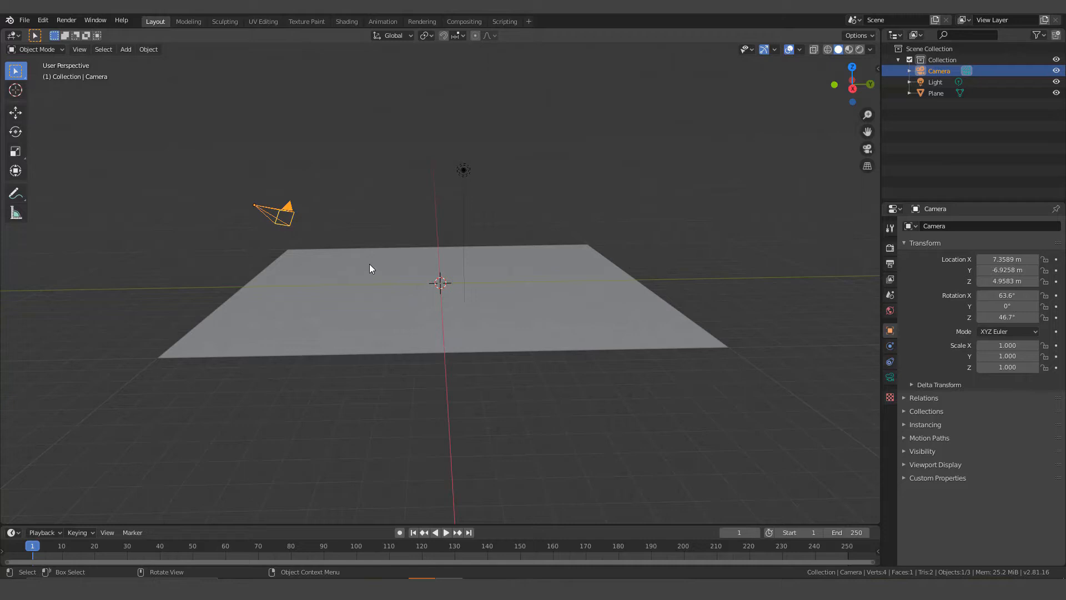
key(KP_7)
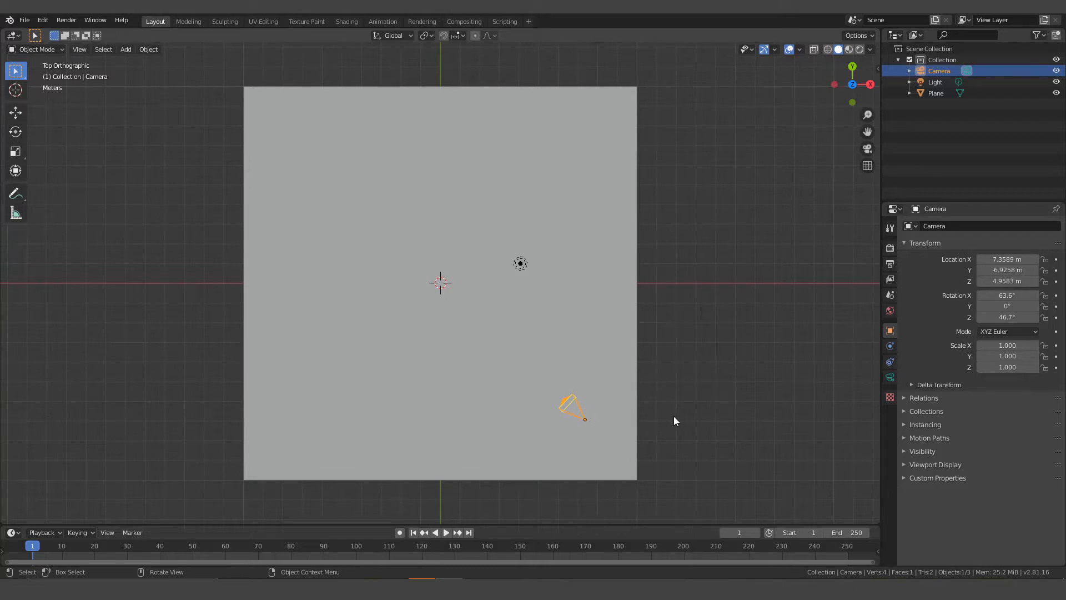
key(g)
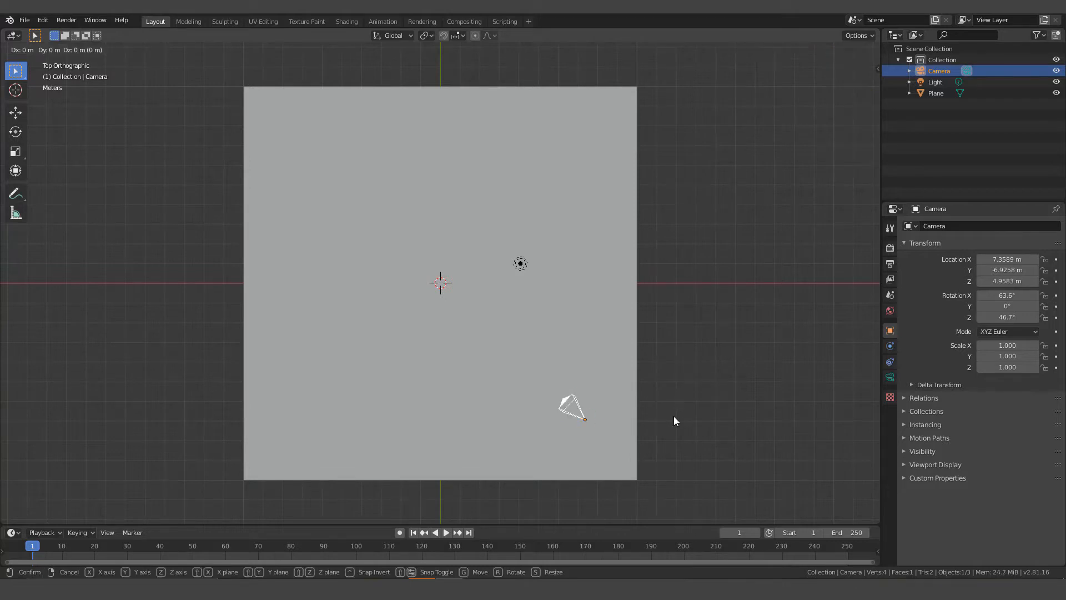
key(x)
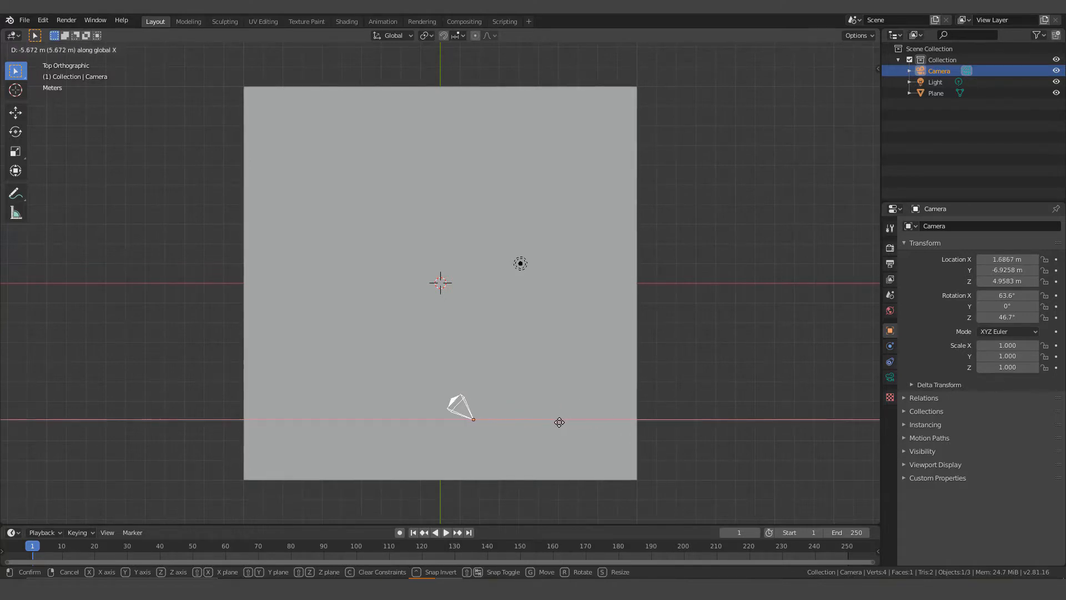
click(525, 428)
scroll(524, 430, down, 3)
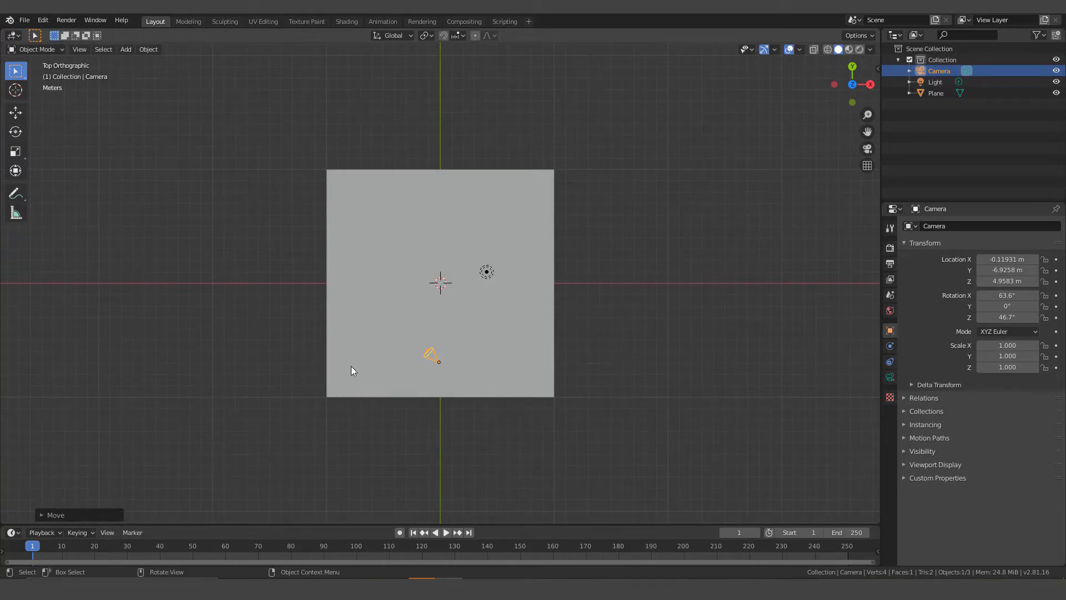
scroll(440, 249, up, 3)
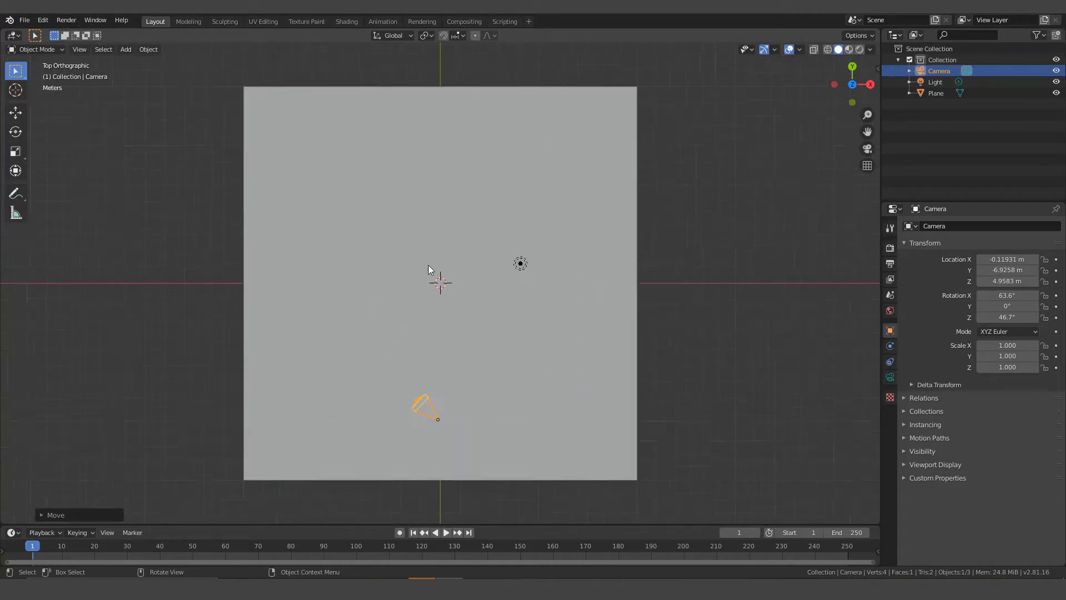
scroll(428, 265, down, 2)
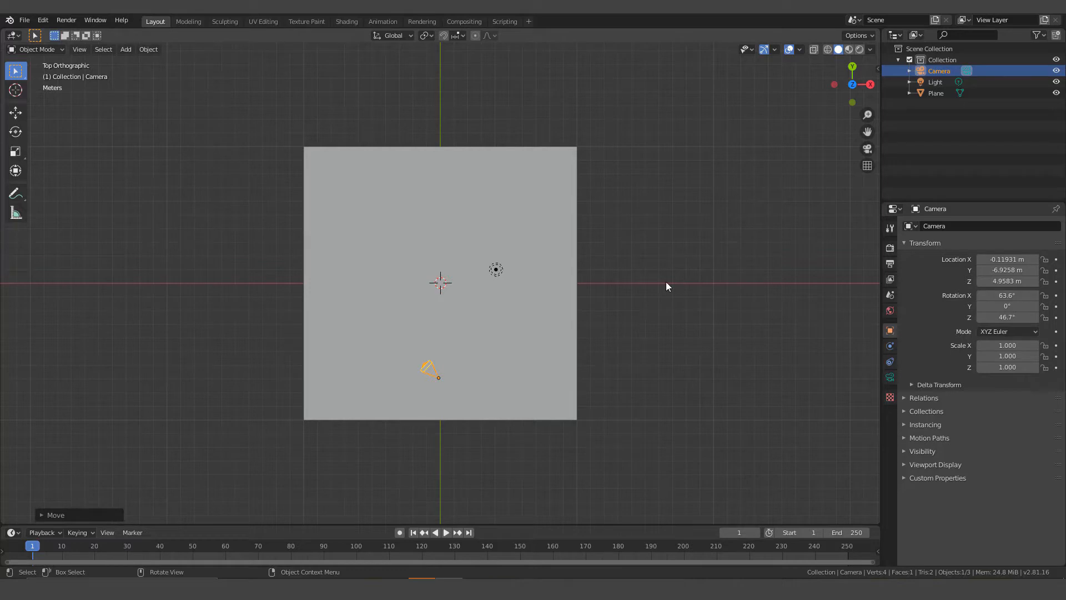
scroll(445, 84, up, 2)
scroll(457, 135, down, 3)
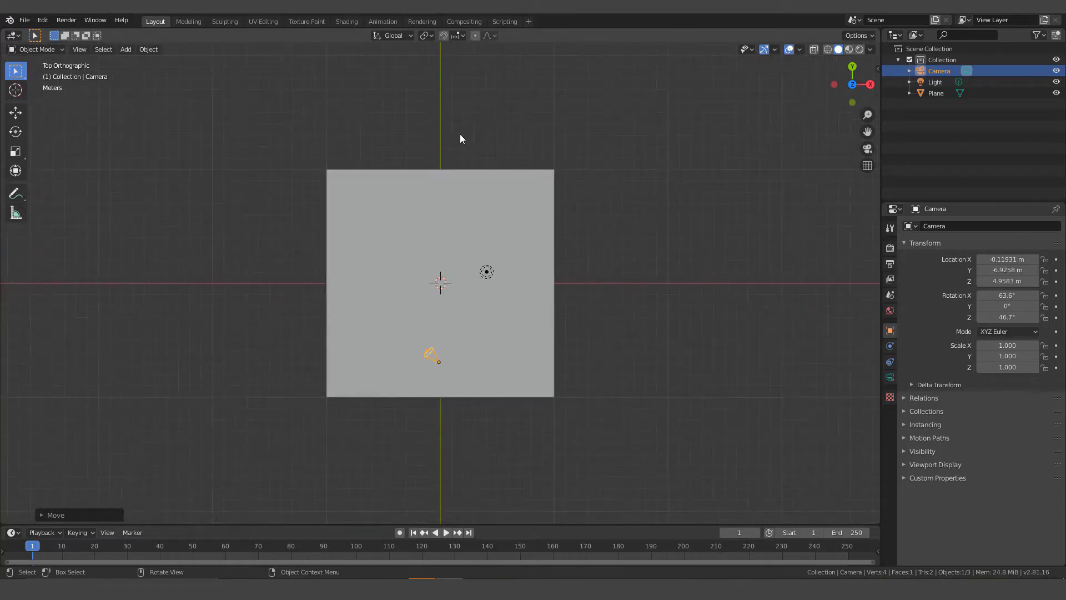
scroll(459, 145, up, 1)
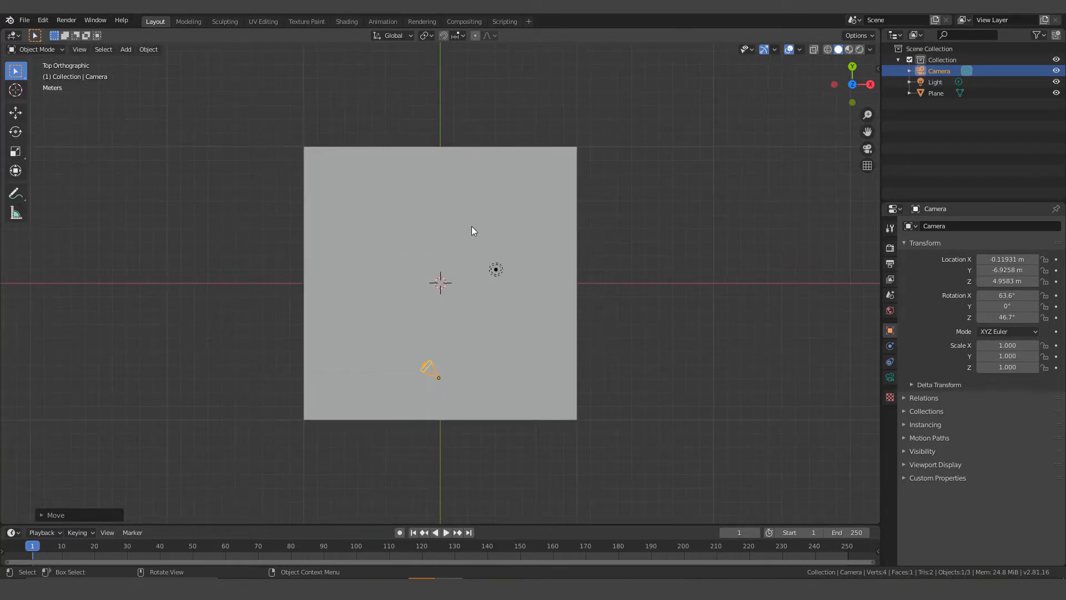
middle_drag(493, 327, 560, 249)
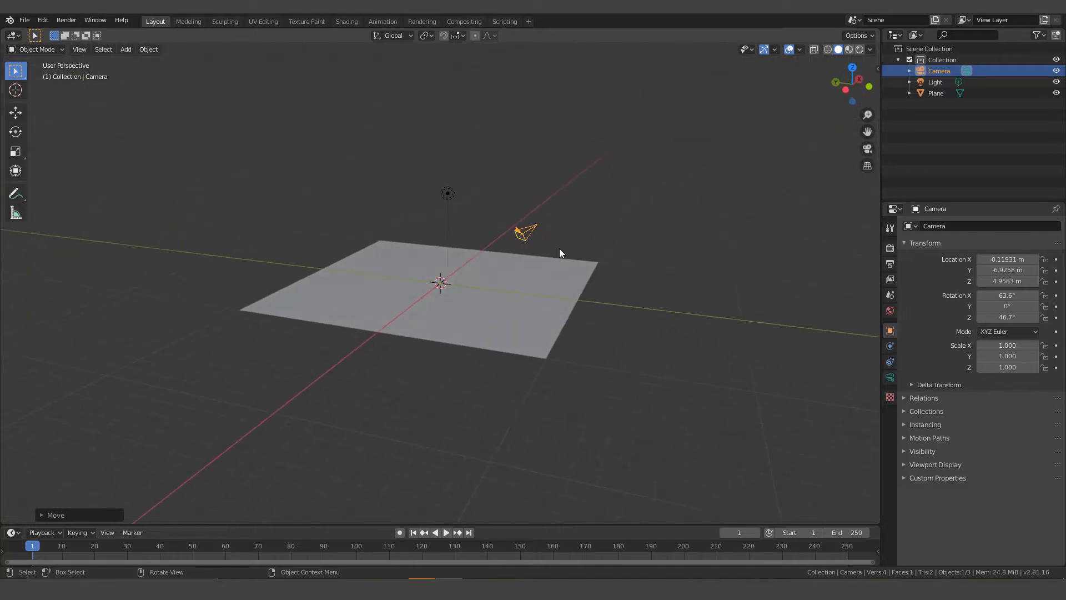
scroll(424, 255, up, 3)
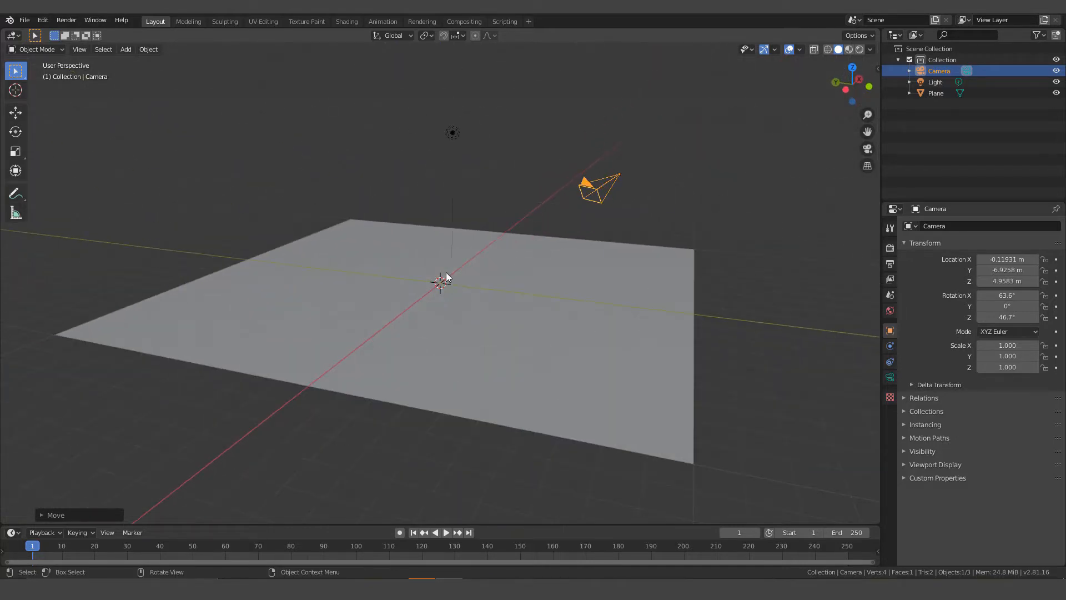
scroll(444, 278, up, 4)
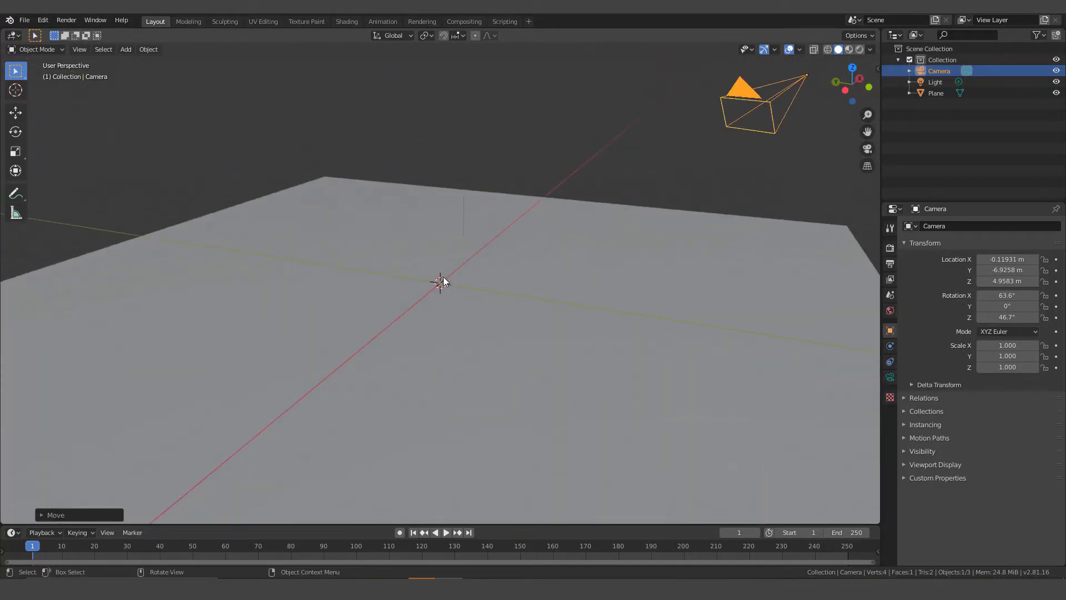
key(KP_7)
scroll(447, 299, down, 5)
scroll(447, 299, up, 2)
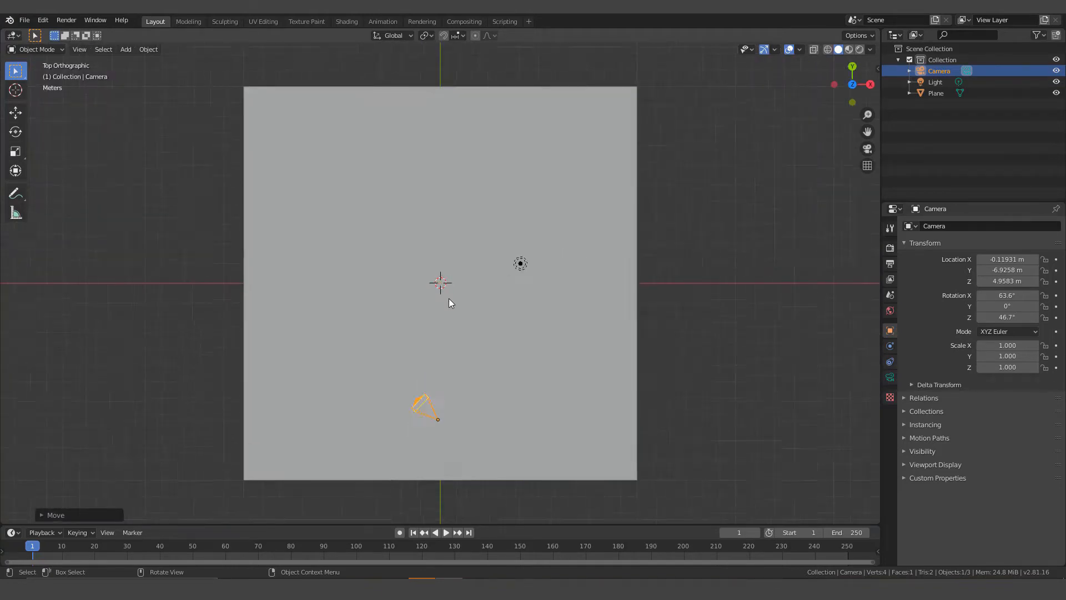
scroll(448, 298, down, 2)
scroll(446, 298, up, 1)
scroll(610, 292, up, 3)
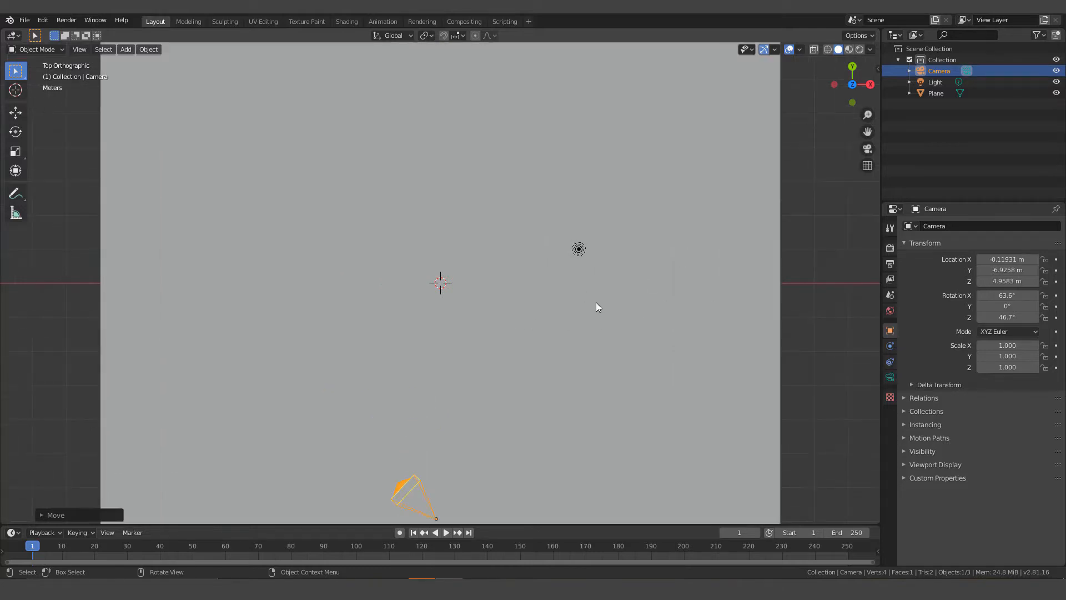
scroll(596, 302, down, 5)
scroll(594, 290, up, 1)
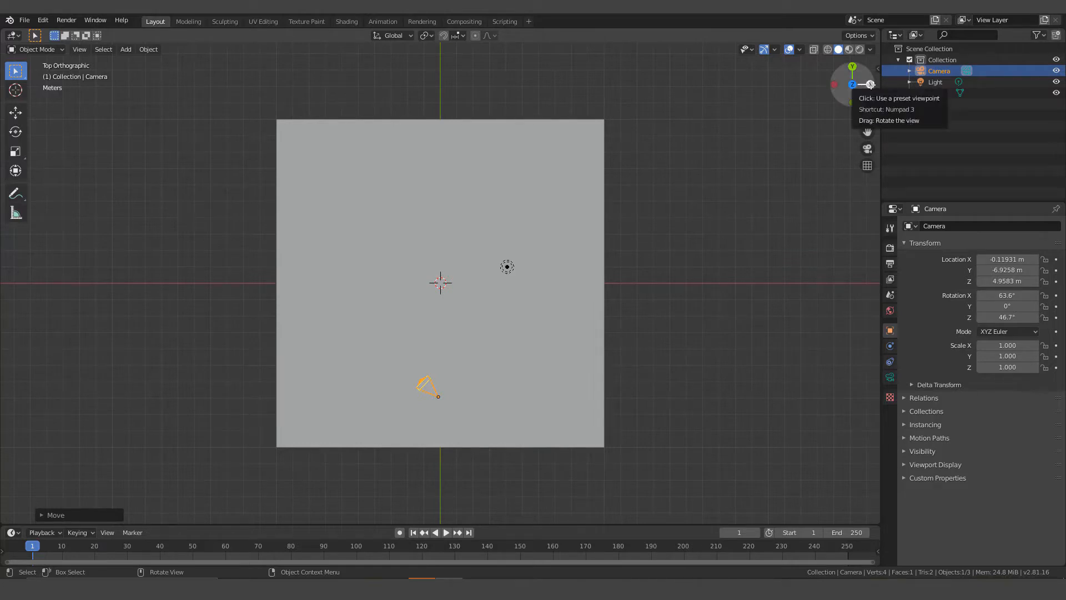
mouse_move(871, 84)
mouse_down()
mouse_move(831, 108)
mouse_move(821, 77)
mouse_move(842, 77)
mouse_move(760, 78)
mouse_move(767, 89)
mouse_move(737, 104)
mouse_move(871, 84)
mouse_up()
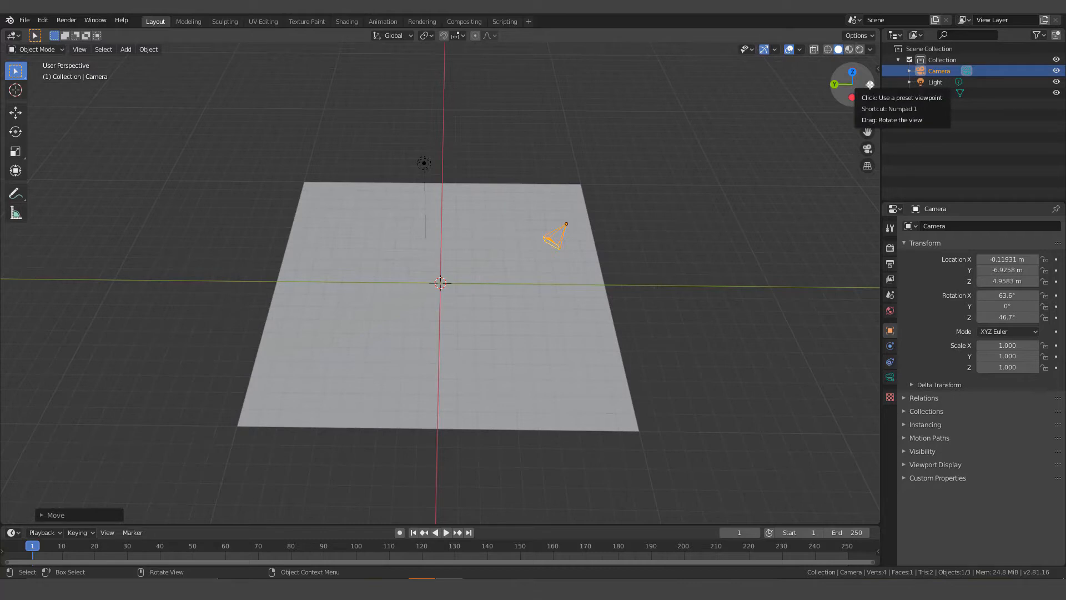
click(870, 84)
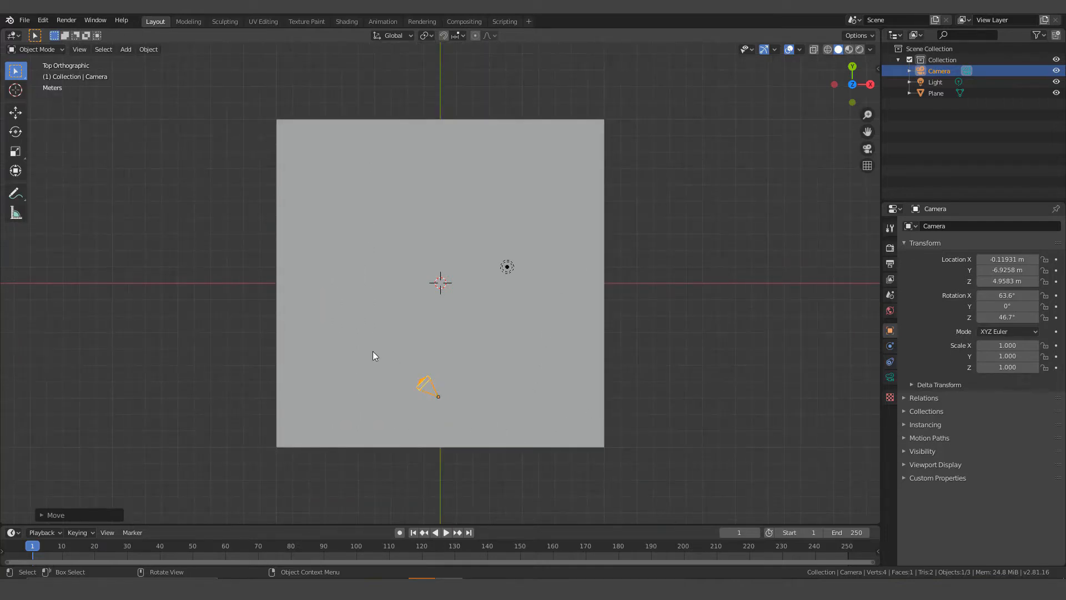
scroll(460, 124, up, 2)
scroll(454, 228, down, 3)
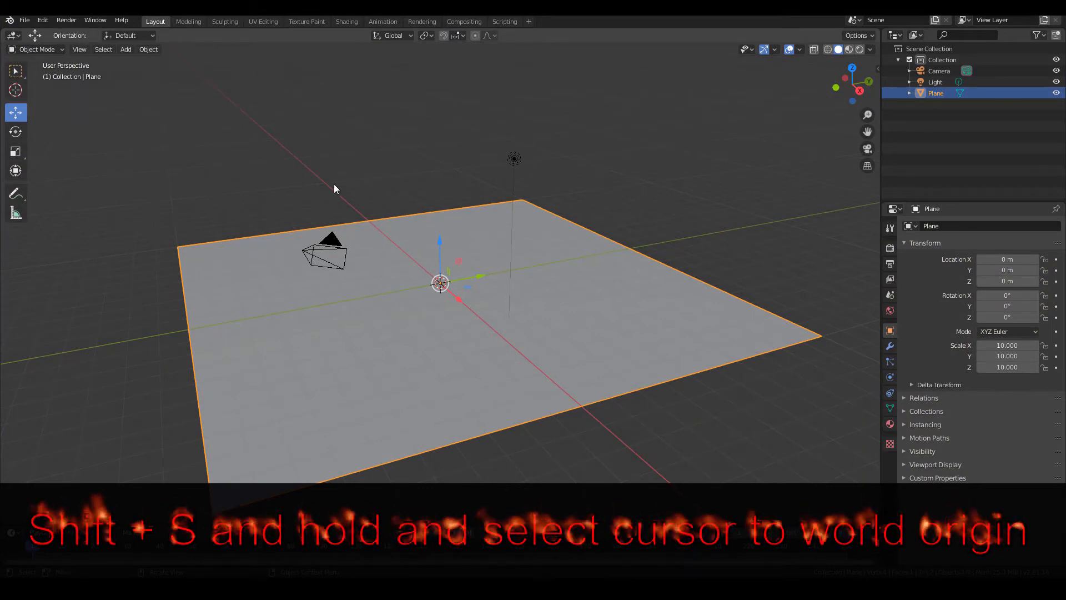
- Place the 3D cursor at several different spots on and around the plane, ending away from the plane's centre
click(16, 90)
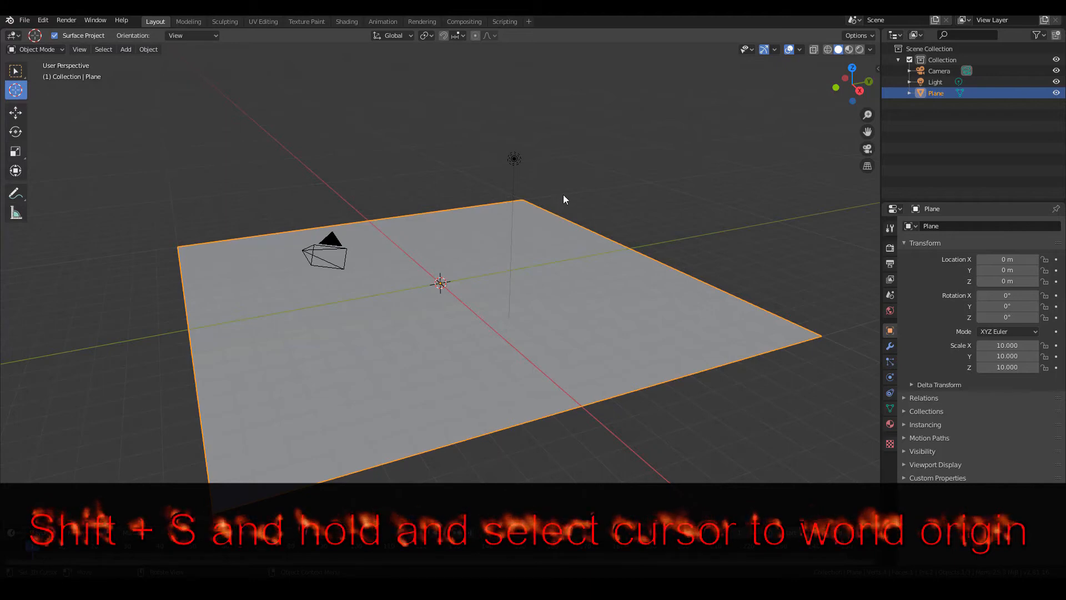
click(563, 195)
click(354, 164)
click(241, 262)
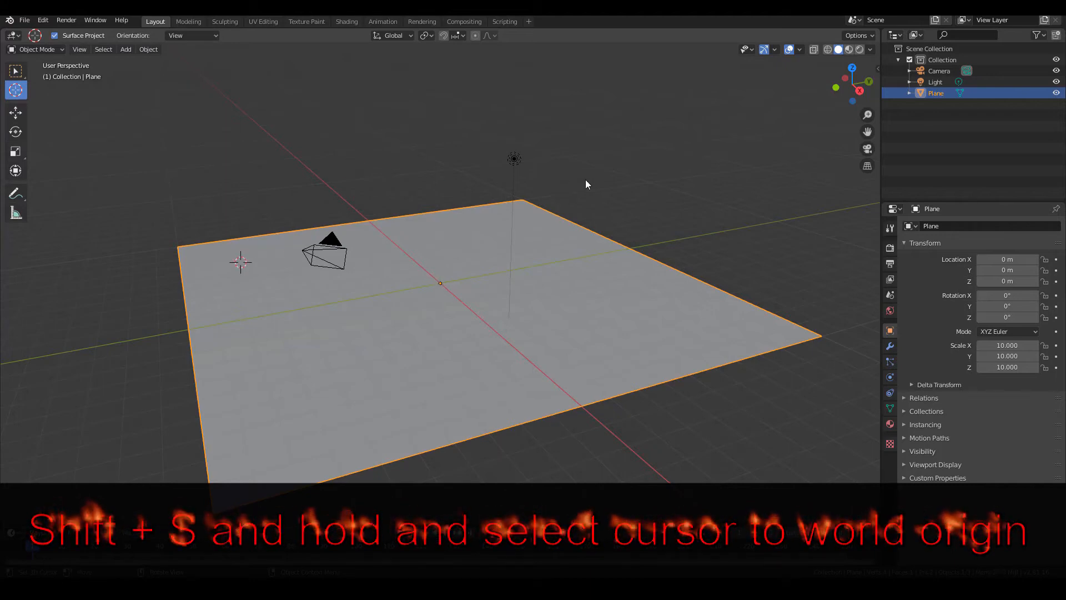
click(645, 291)
click(431, 285)
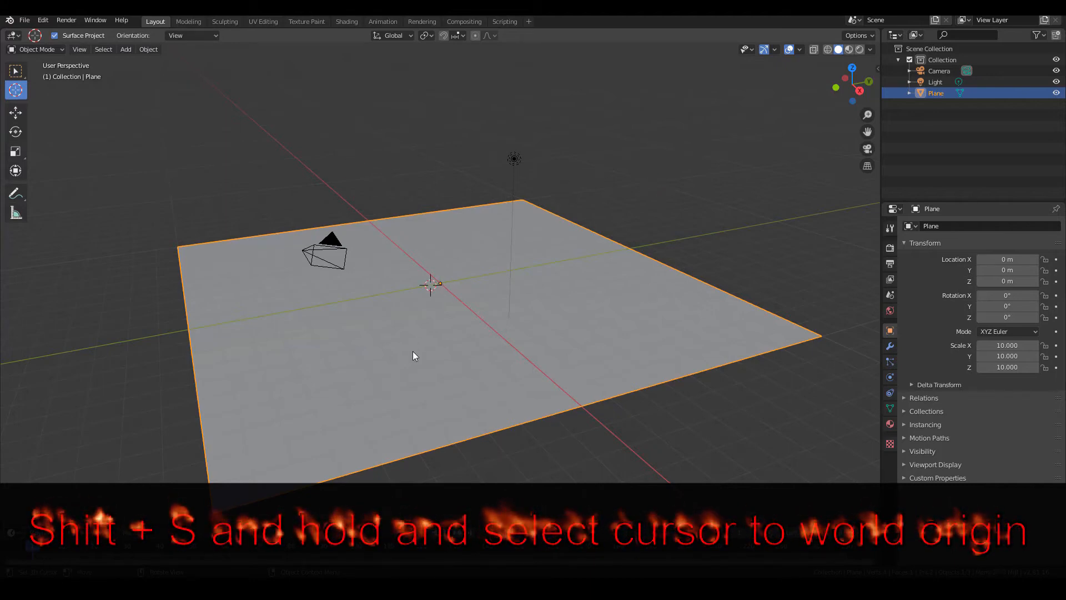
click(446, 238)
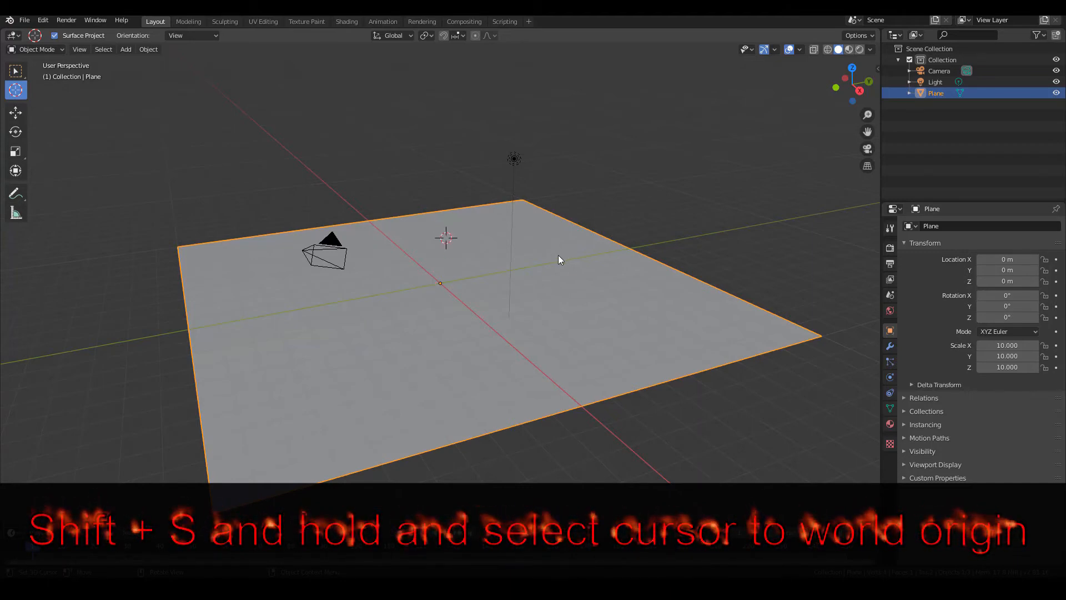
- Snap the 3D cursor to the world origin and switch to the Move tool
scroll(399, 266, up, 2)
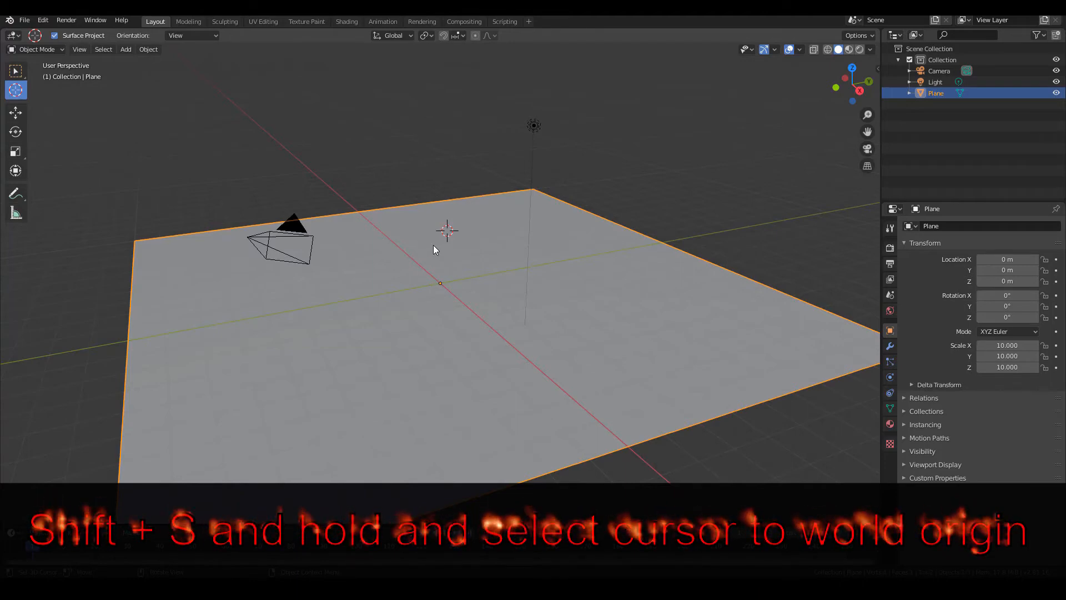
key(shift+s)
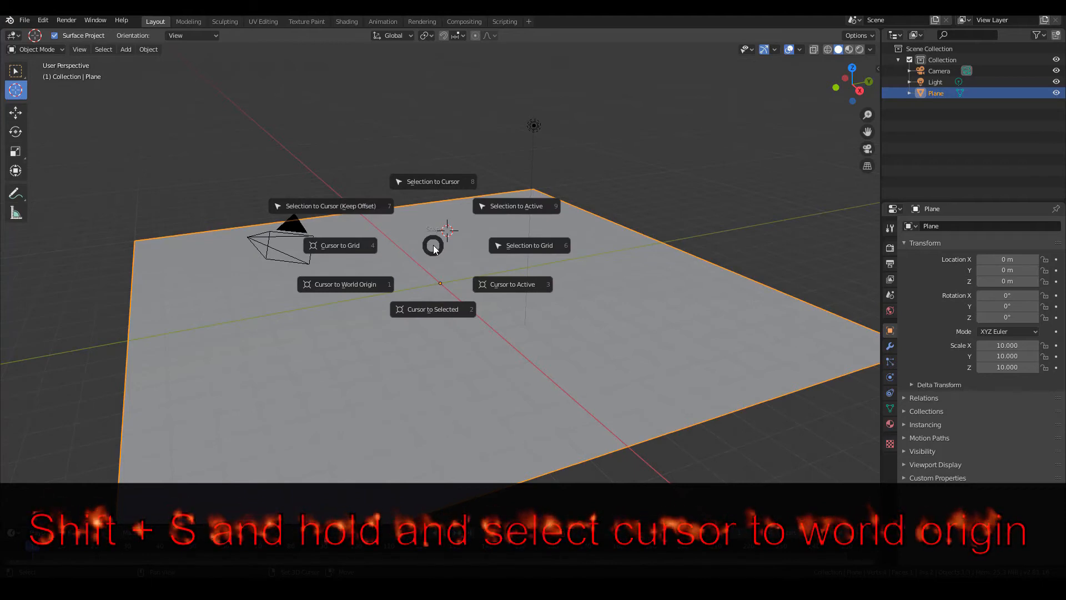
click(352, 286)
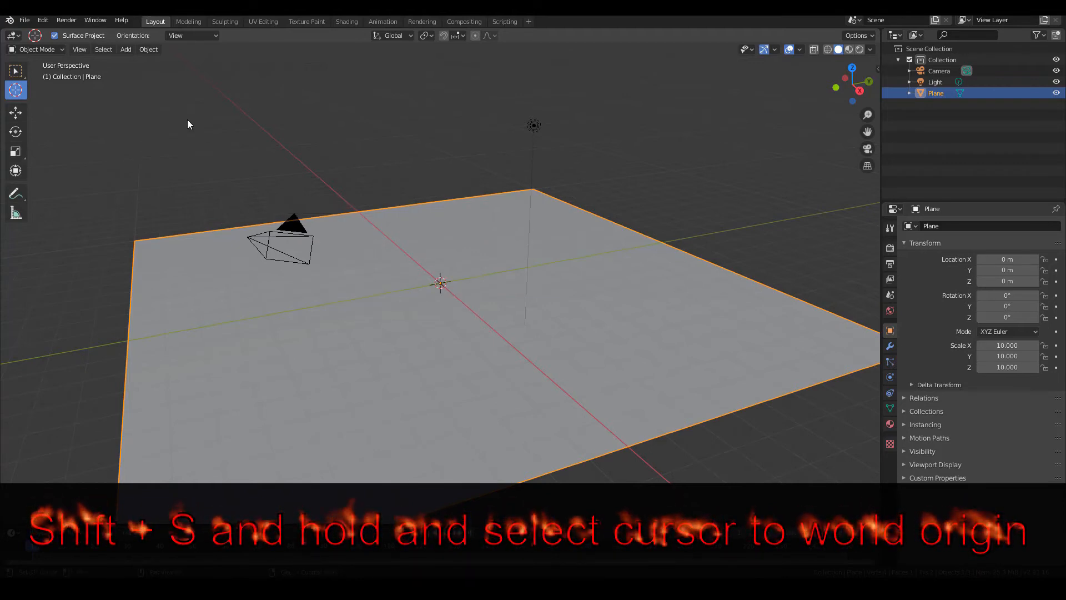
click(21, 113)
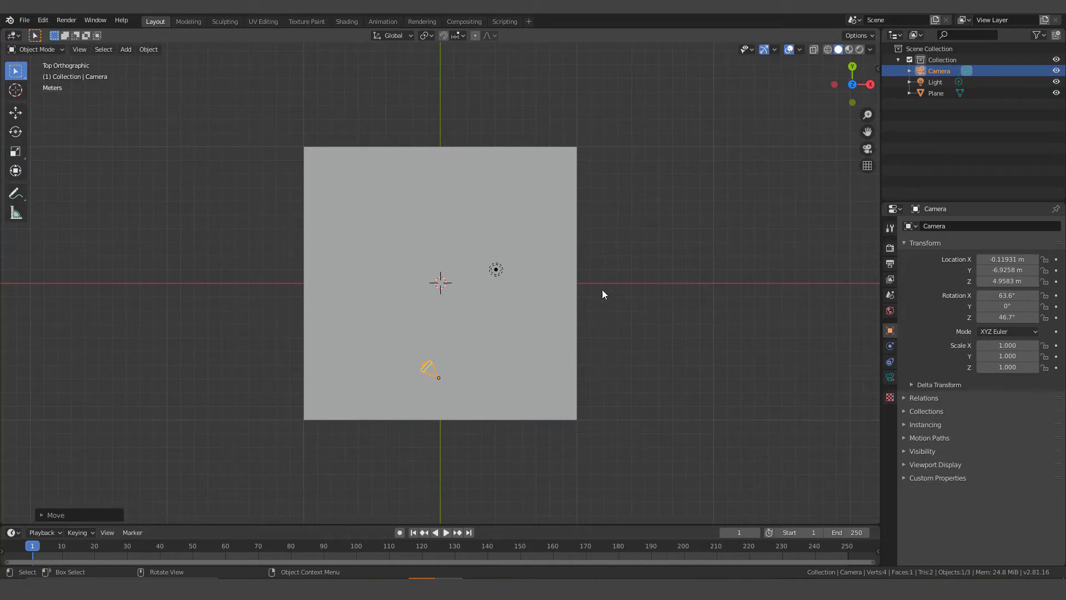
- In the top orthographic view, move the camera along the global Y axis beyond the plane's edge to about Y -13.22 m
scroll(436, 375, up, 2)
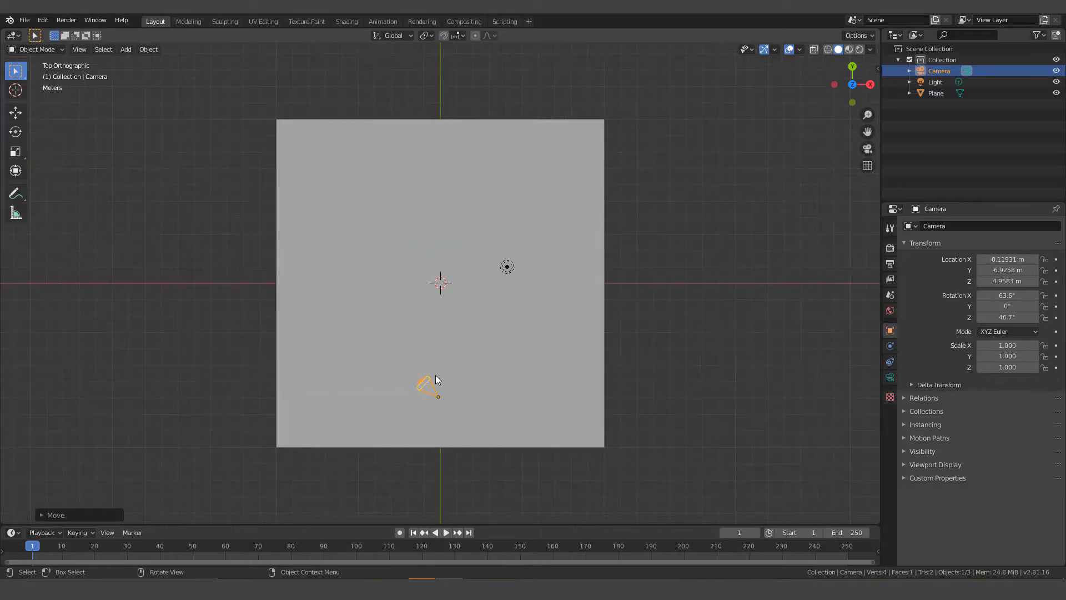
scroll(443, 383, down, 2)
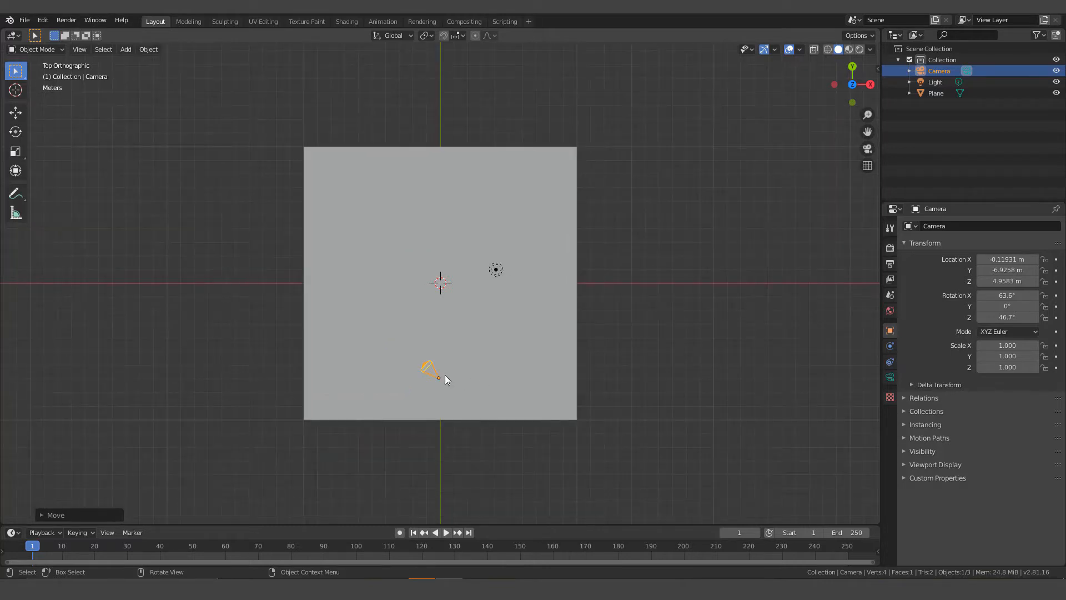
click(15, 114)
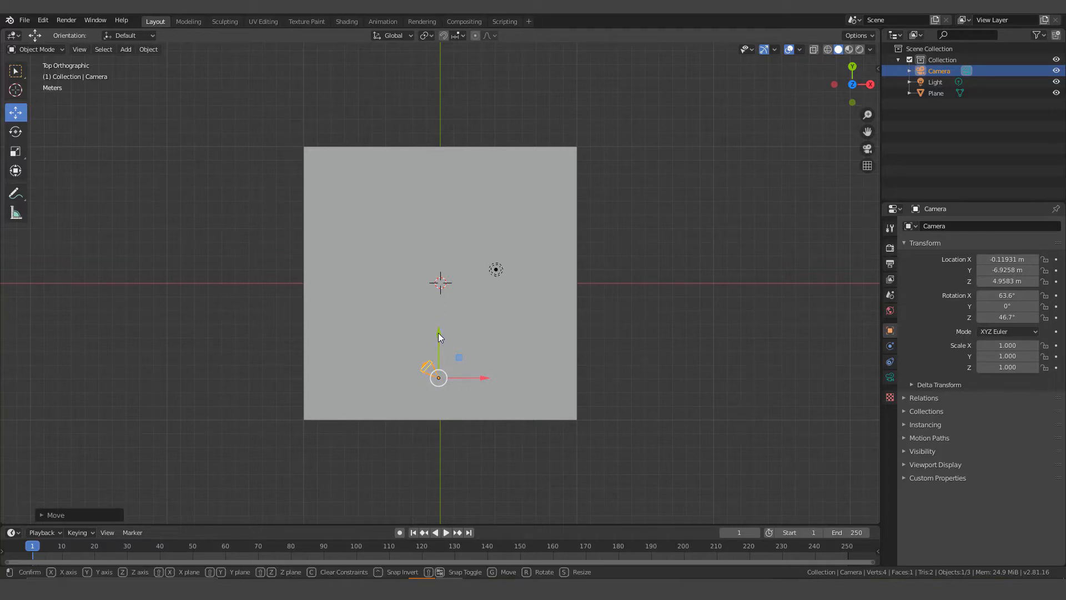
drag(438, 332, 435, 425)
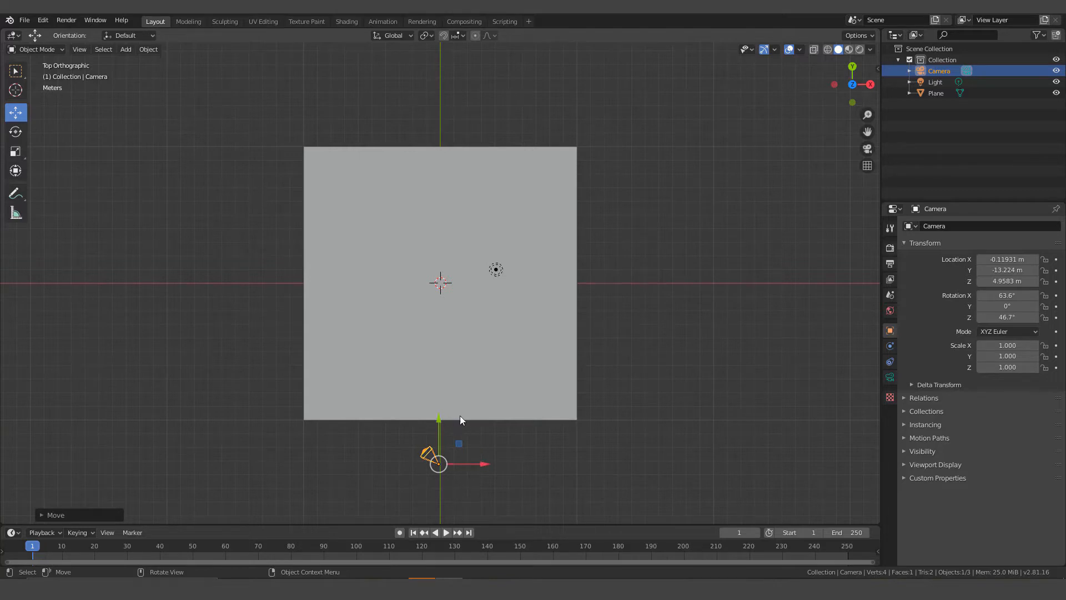
- Clear the camera's rotation and rotate it 90° about the global X axis
click(765, 51)
click(765, 50)
middle_drag(462, 424, 538, 319)
scroll(617, 245, up, 1)
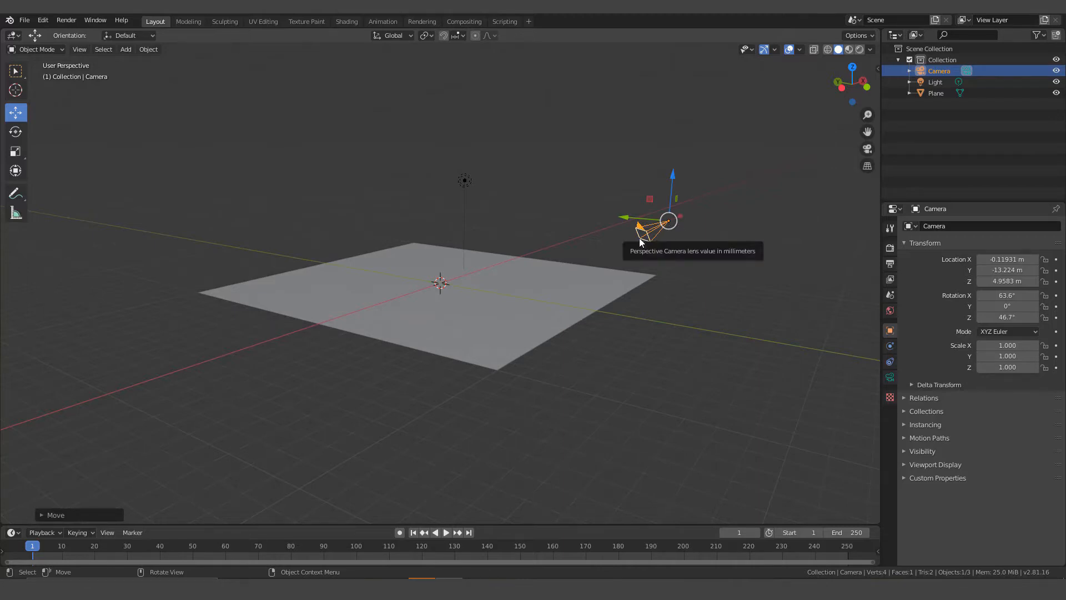
key(alt+r)
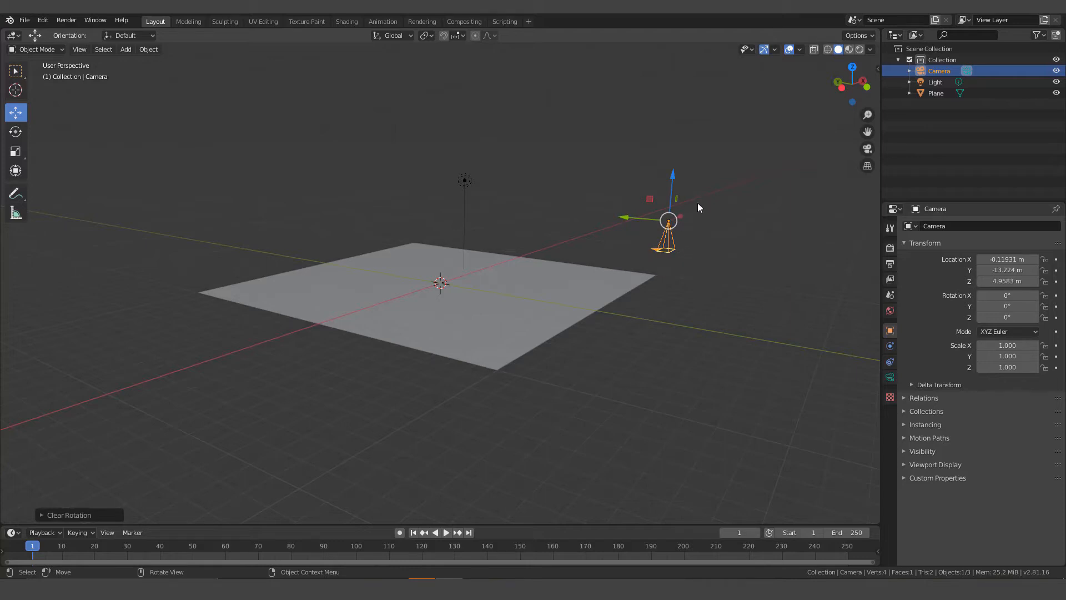
middle_drag(697, 204, 674, 238)
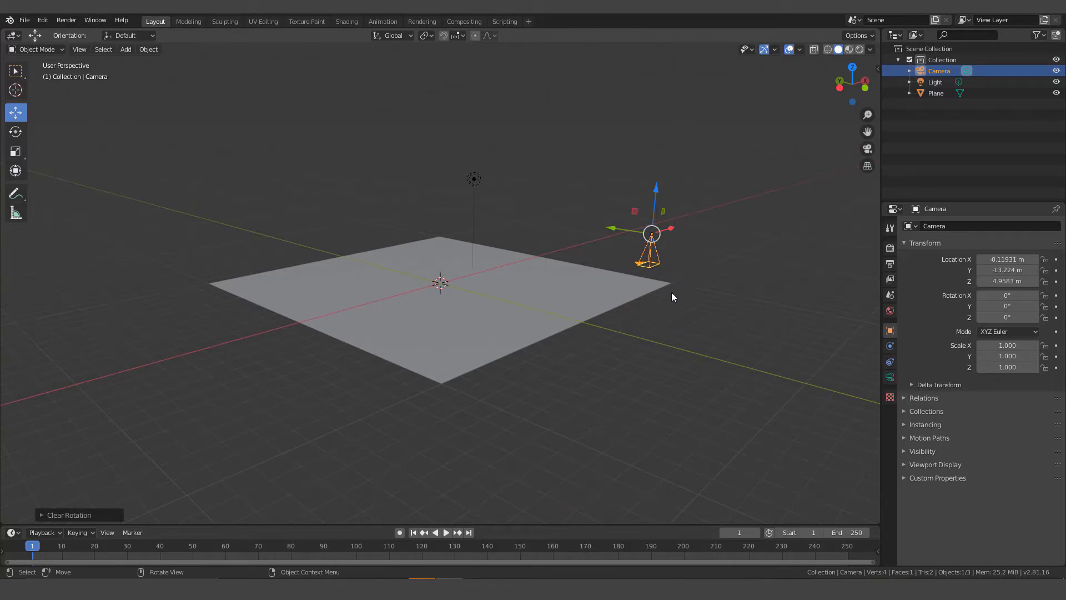
text(rx)
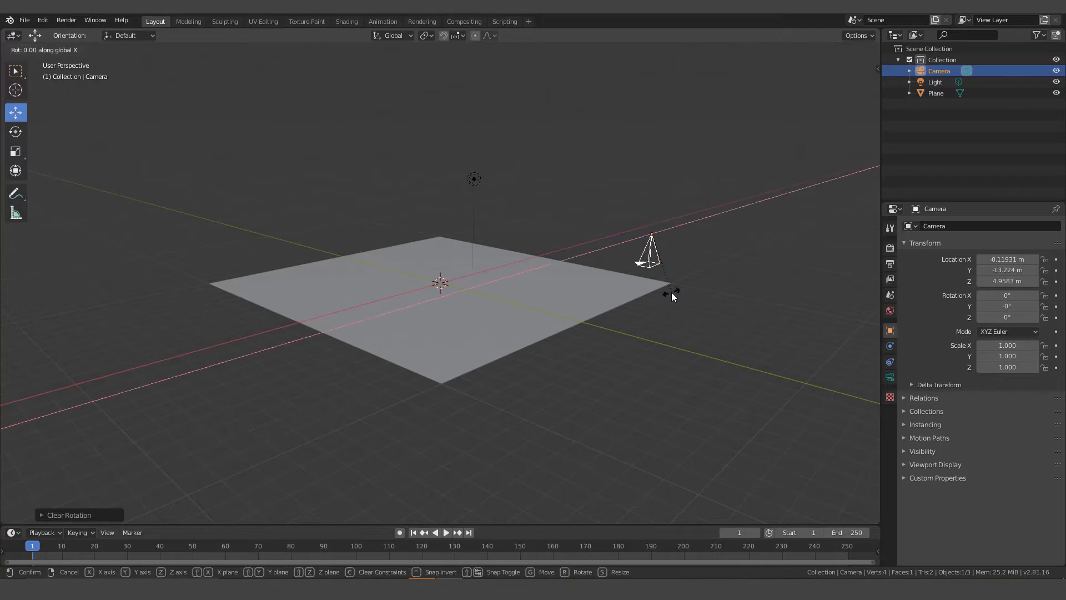
text(90)
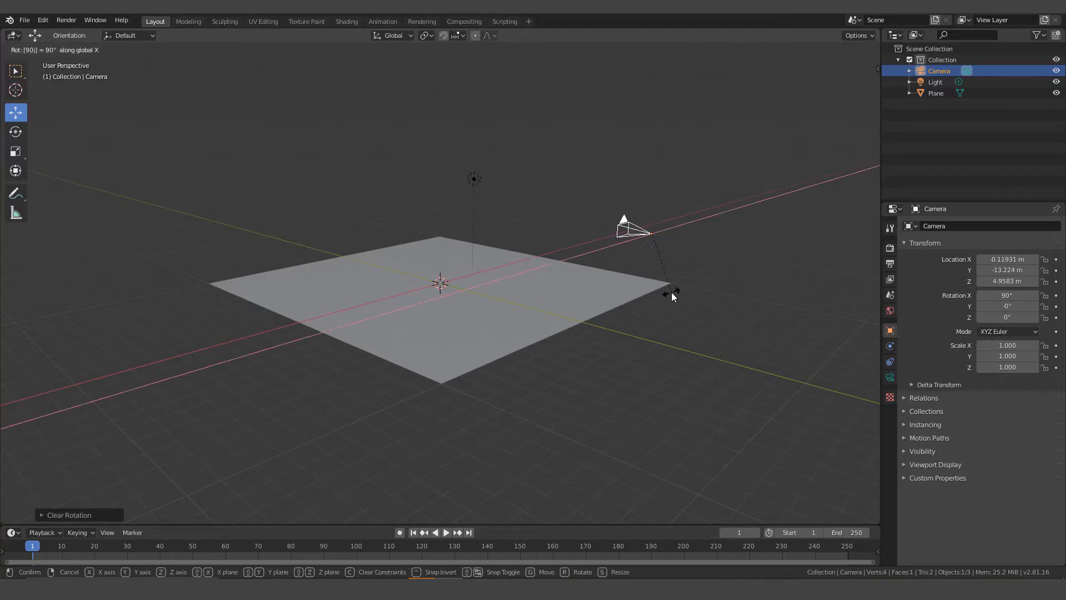
key(Return)
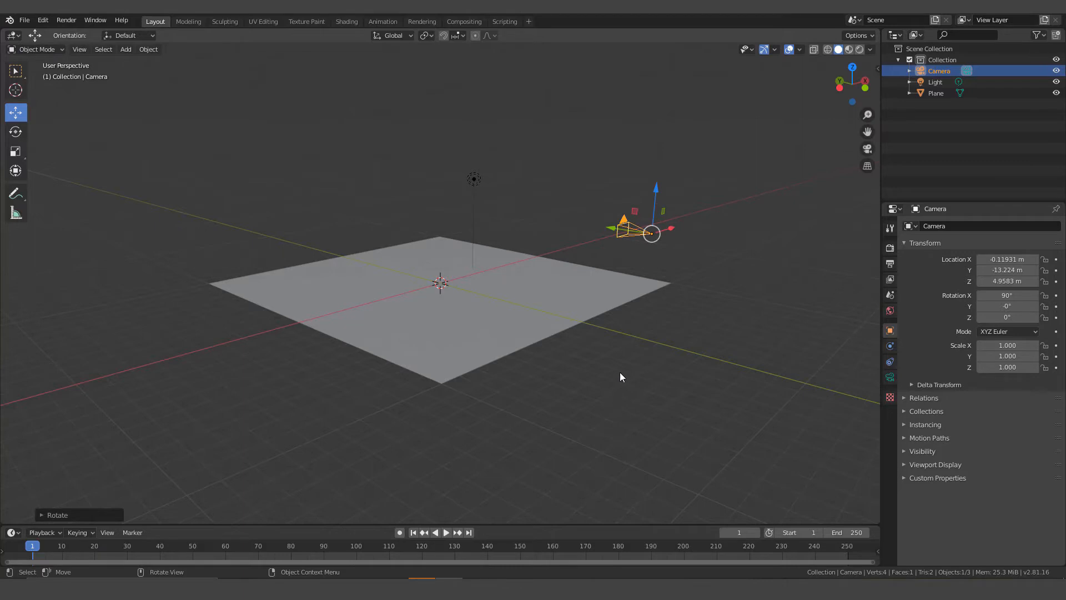
- Lower the camera along the global Z axis to about Z 1.89 m and look through it
middle_drag(631, 272, 658, 265)
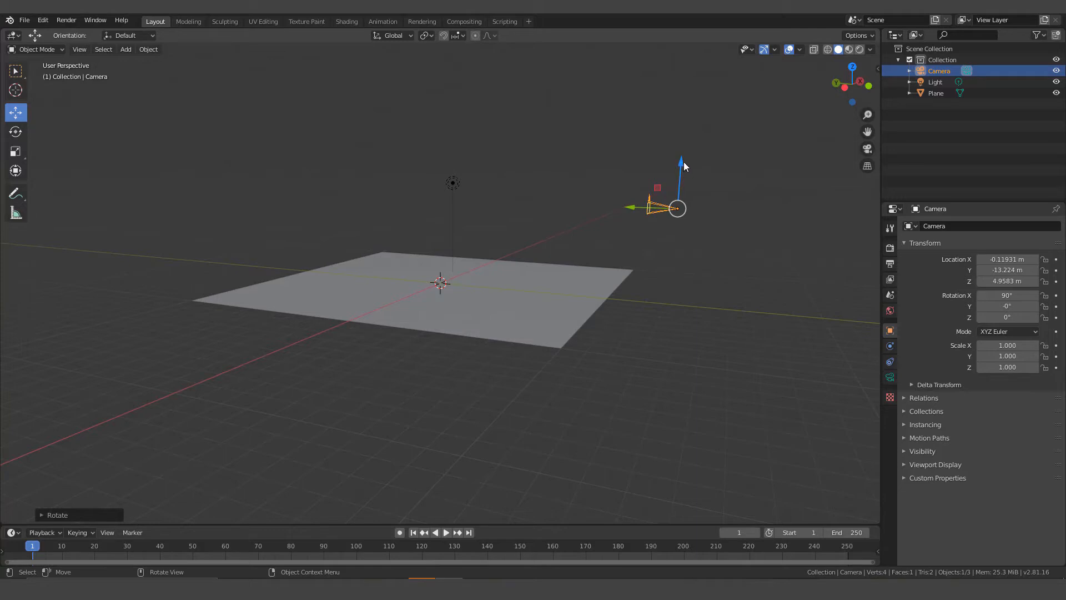
drag(682, 161, 683, 223)
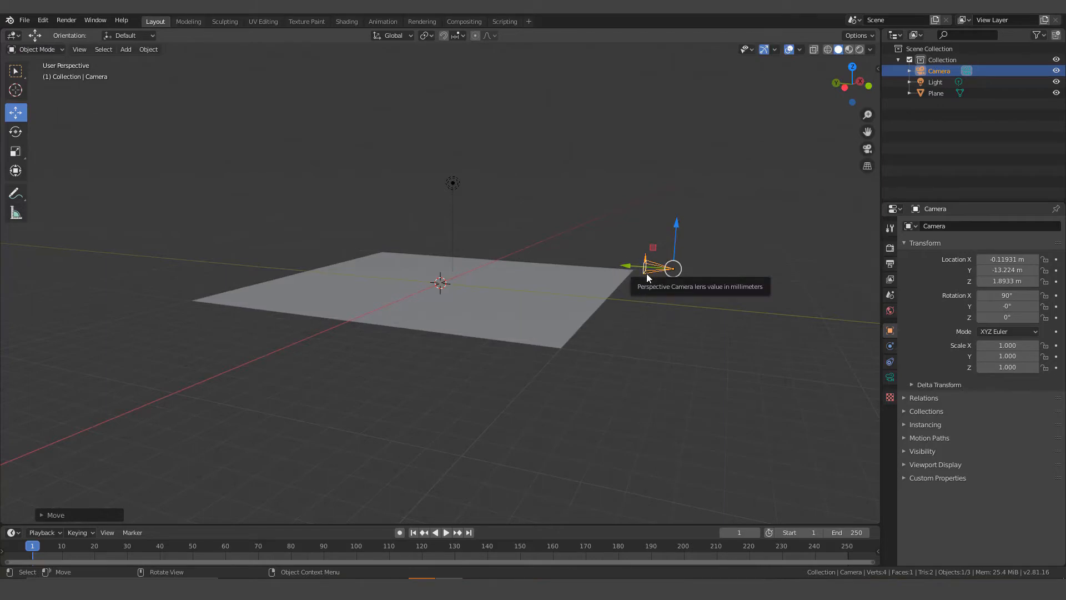
key(KP_0)
scroll(508, 412, up, 2)
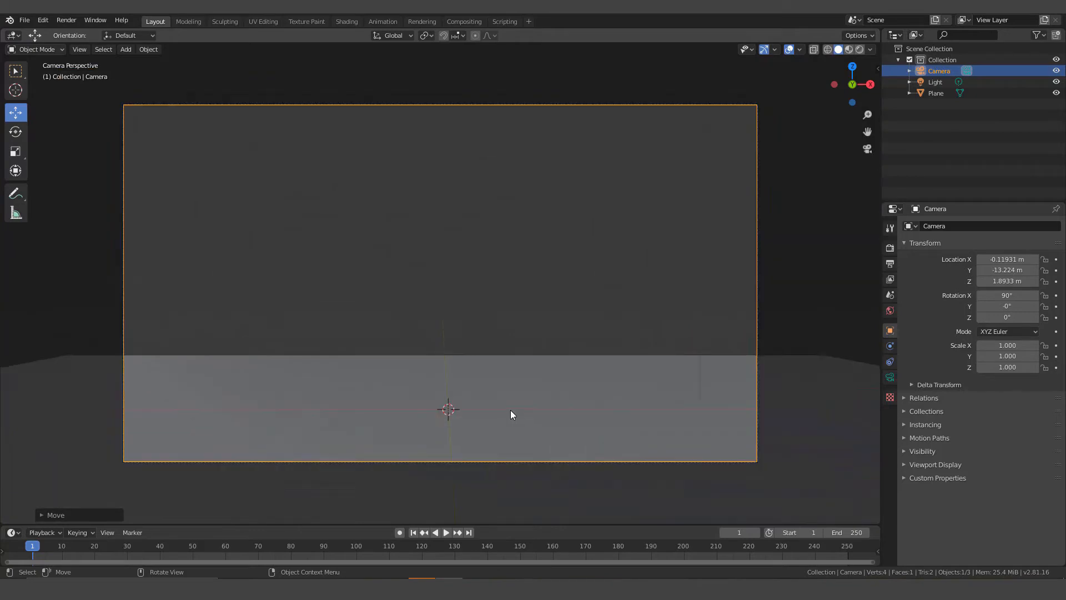
scroll(511, 410, down, 1)
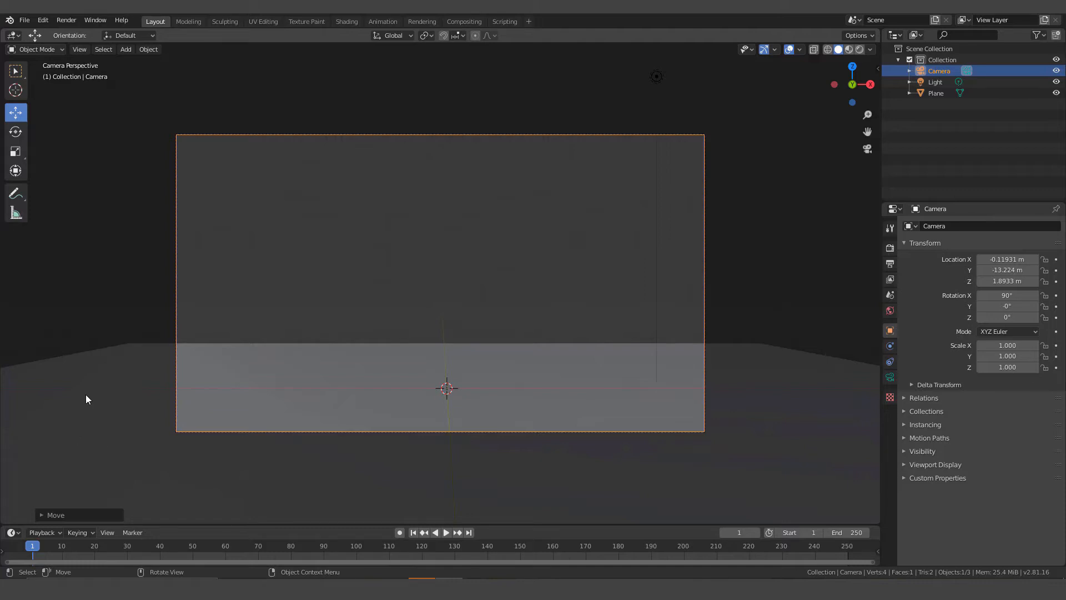
- Select the ground plane to compare its extent with the camera frame
click(112, 389)
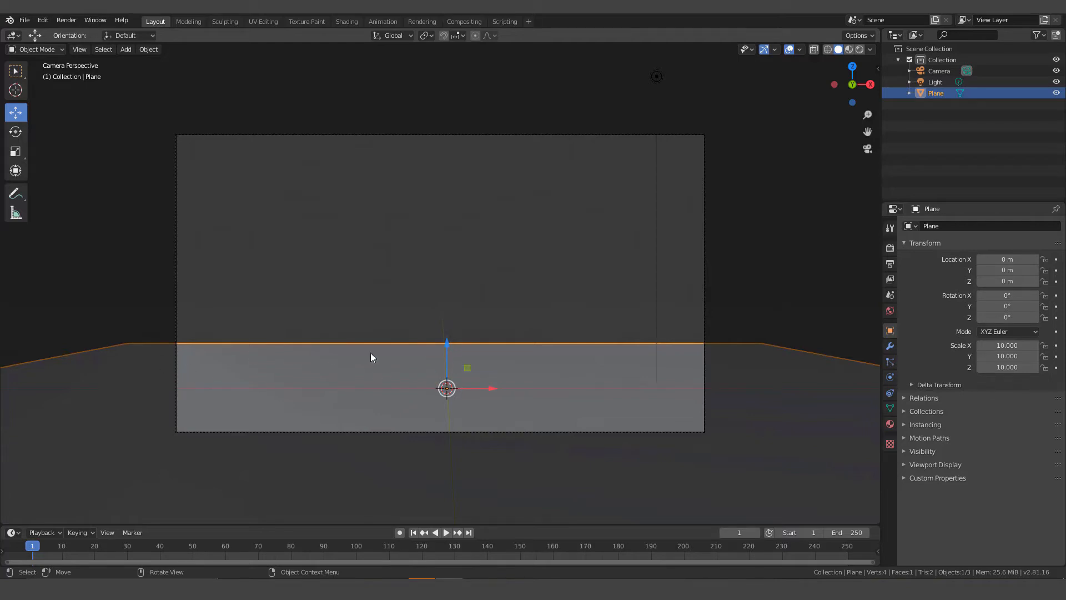
scroll(684, 285, up, 1)
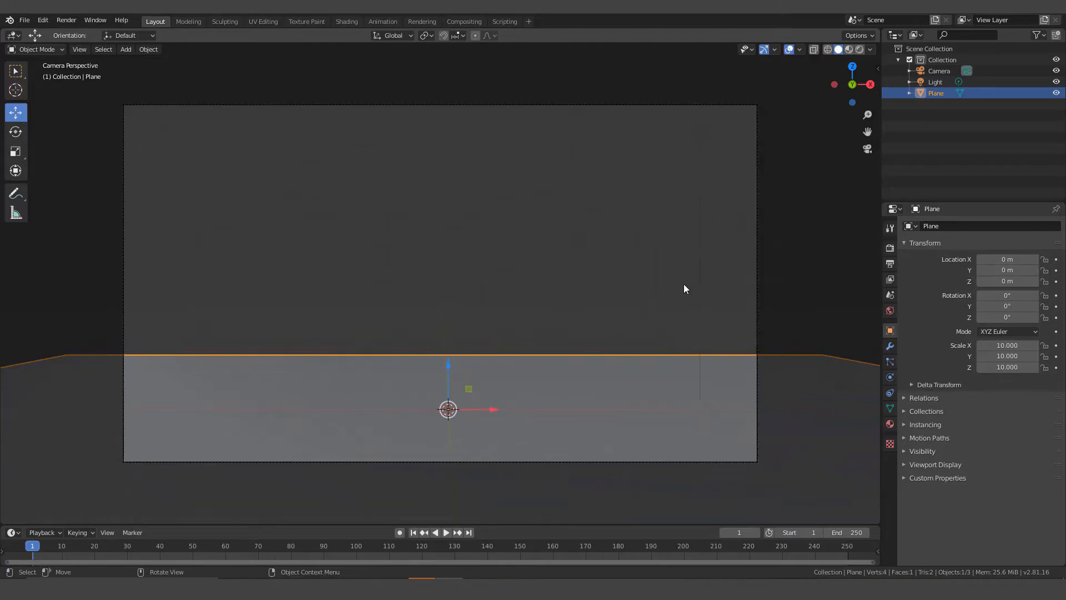
scroll(653, 292, down, 2)
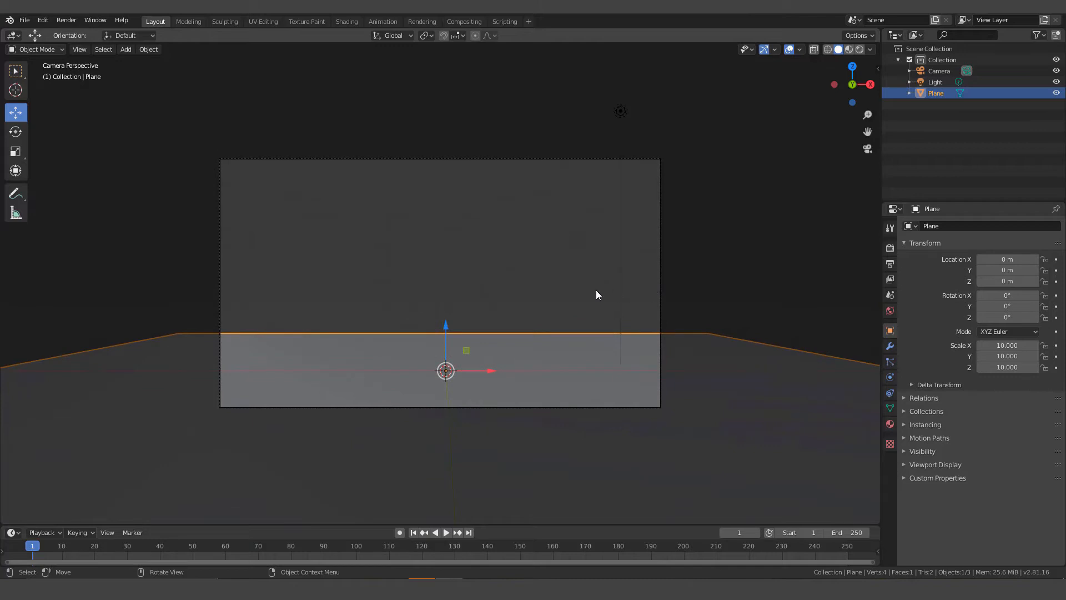
scroll(669, 274, up, 1)
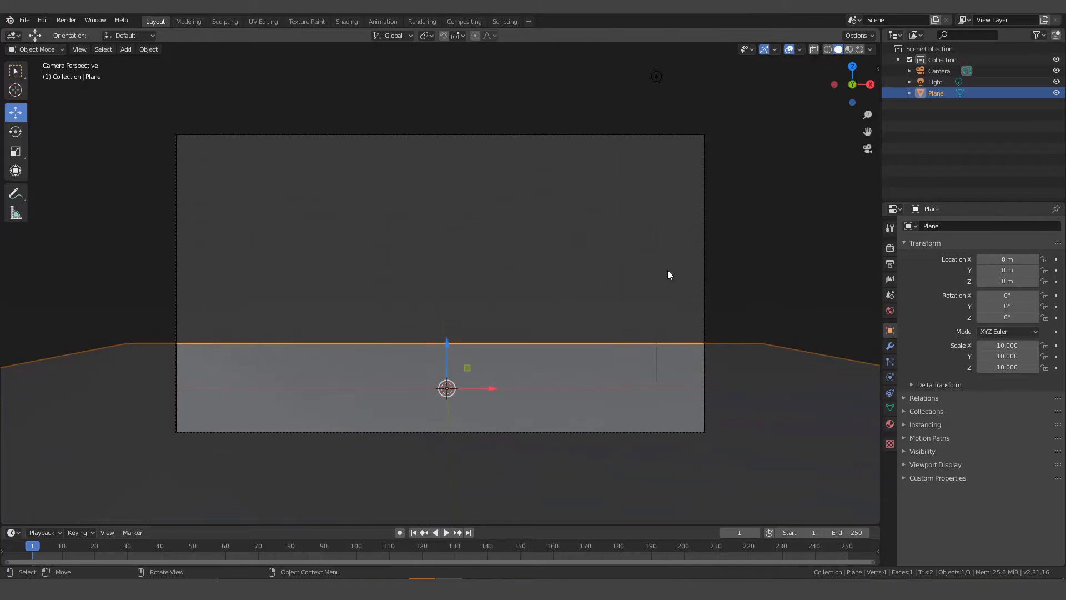
- In the camera view, lower the camera along the global Z axis to about Z 1.58 m, and select the ground plane
click(703, 257)
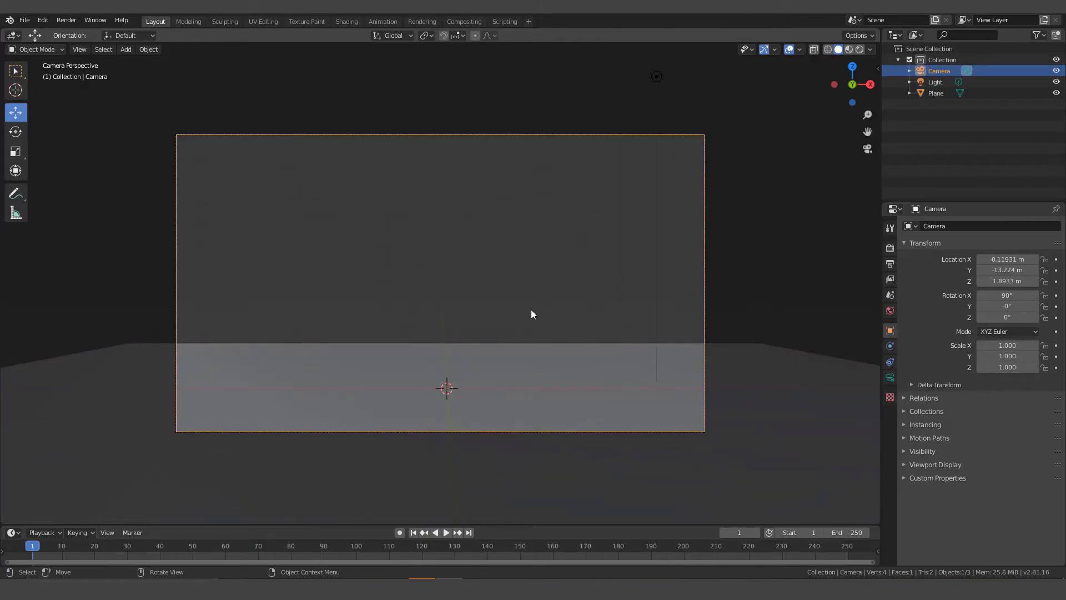
key(g)
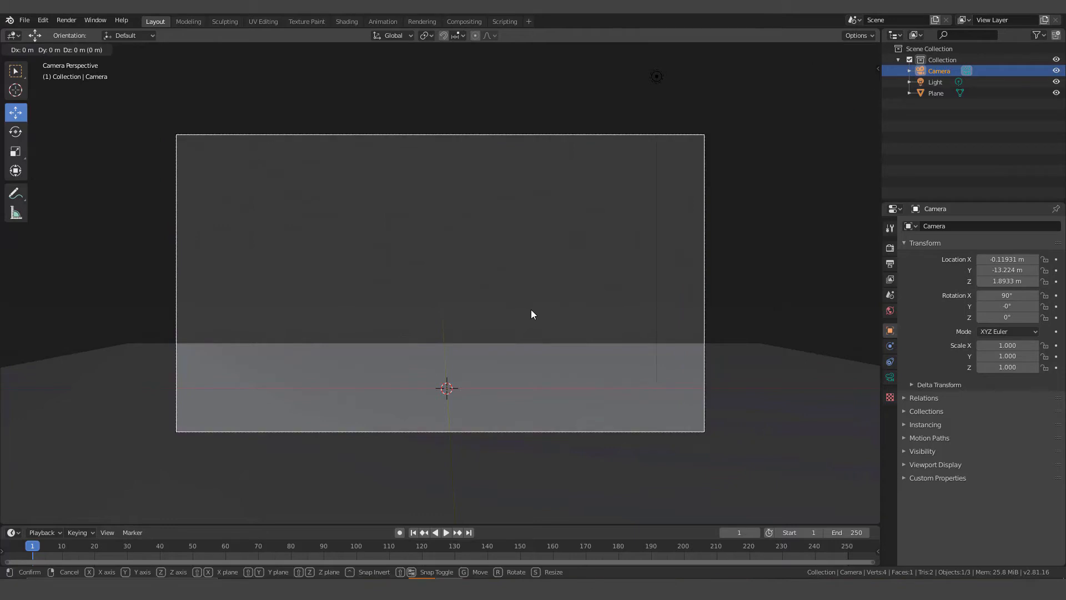
key(z)
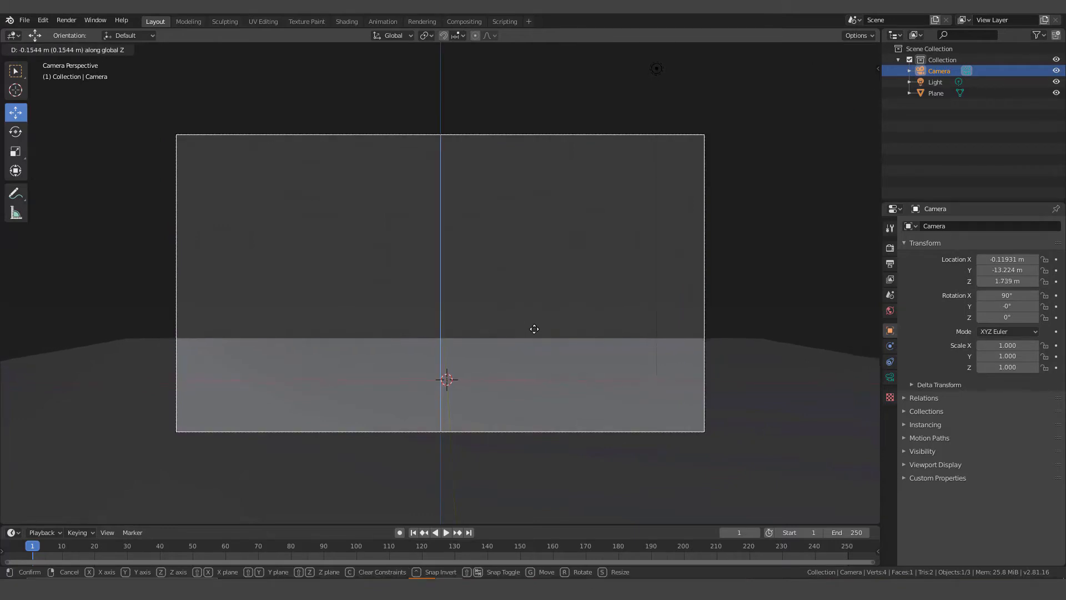
click(537, 342)
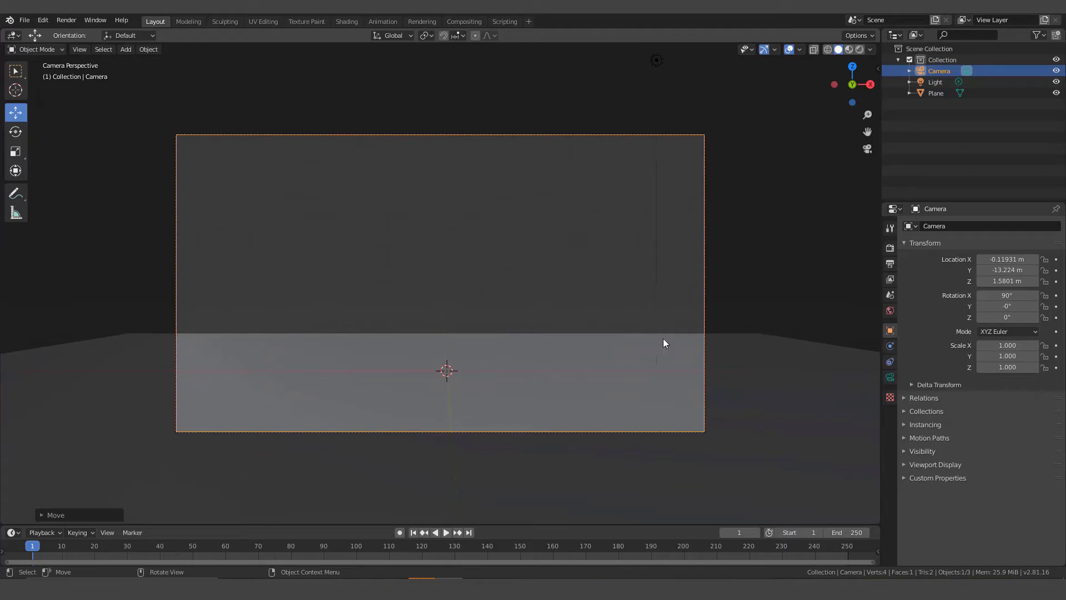
scroll(704, 405, down, 2)
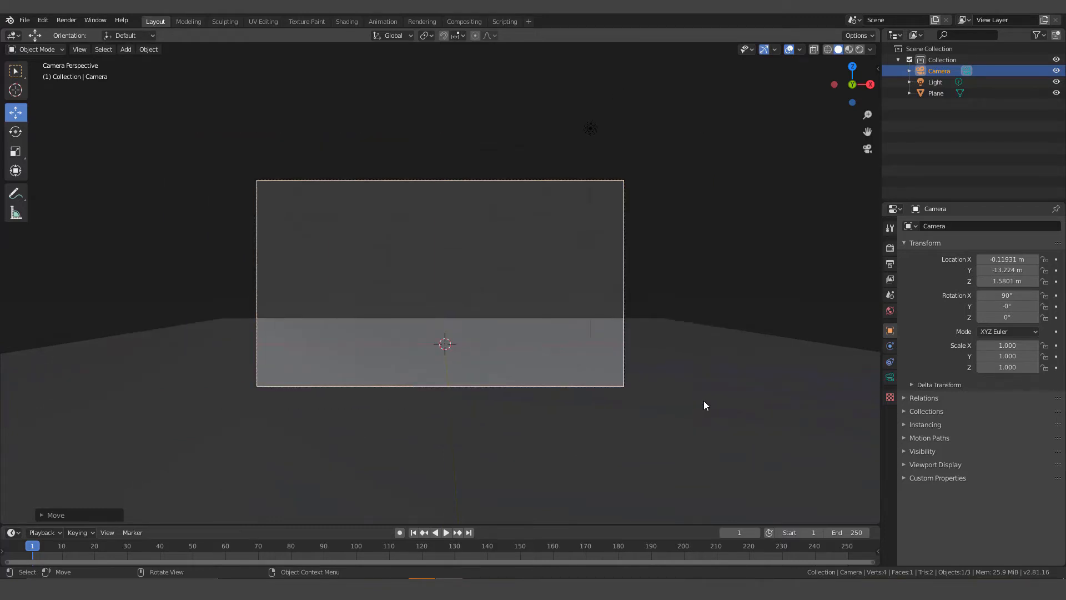
click(689, 382)
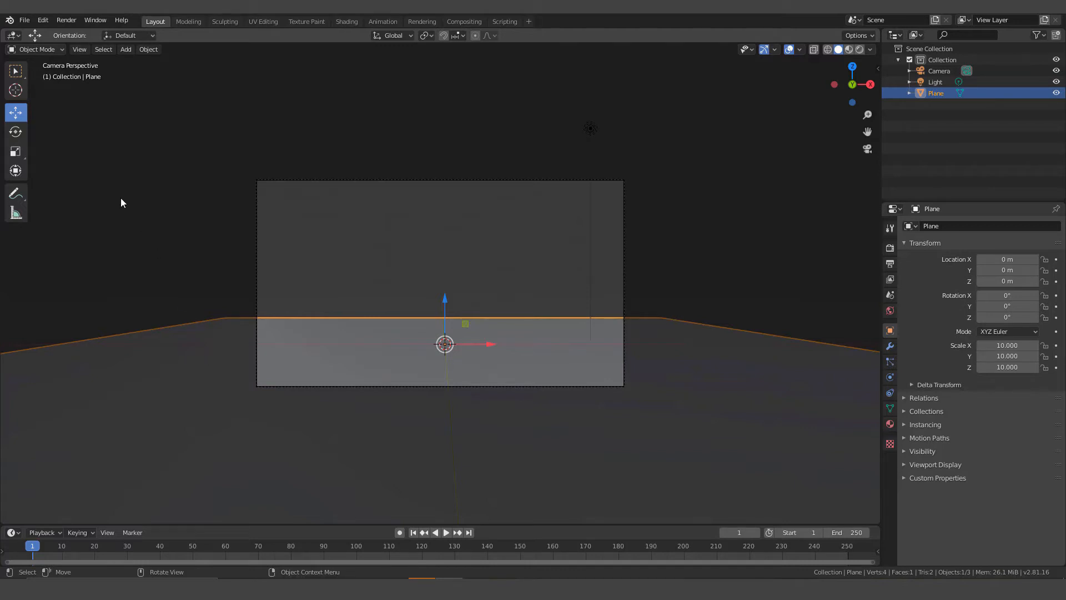
- Switch the ground plane to Edit Mode and select all of its vertices
click(39, 50)
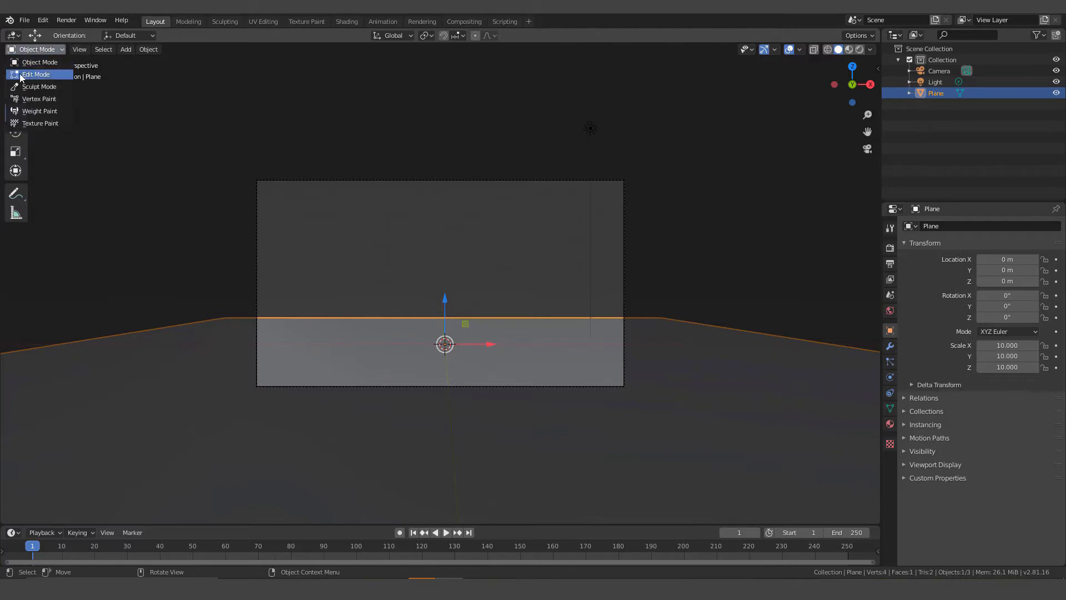
click(39, 73)
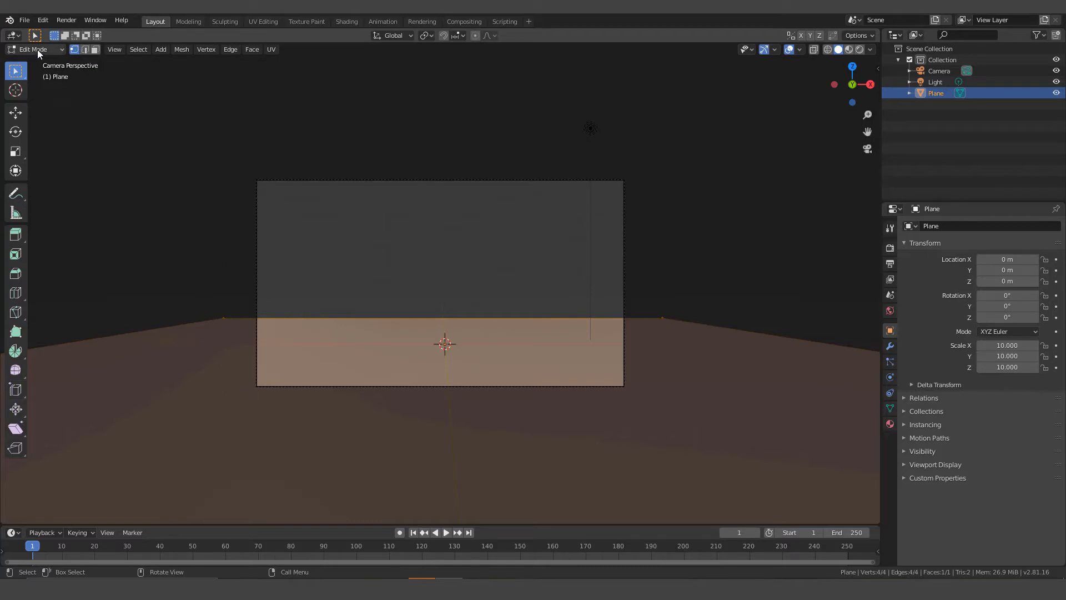
scroll(458, 361, down, 1)
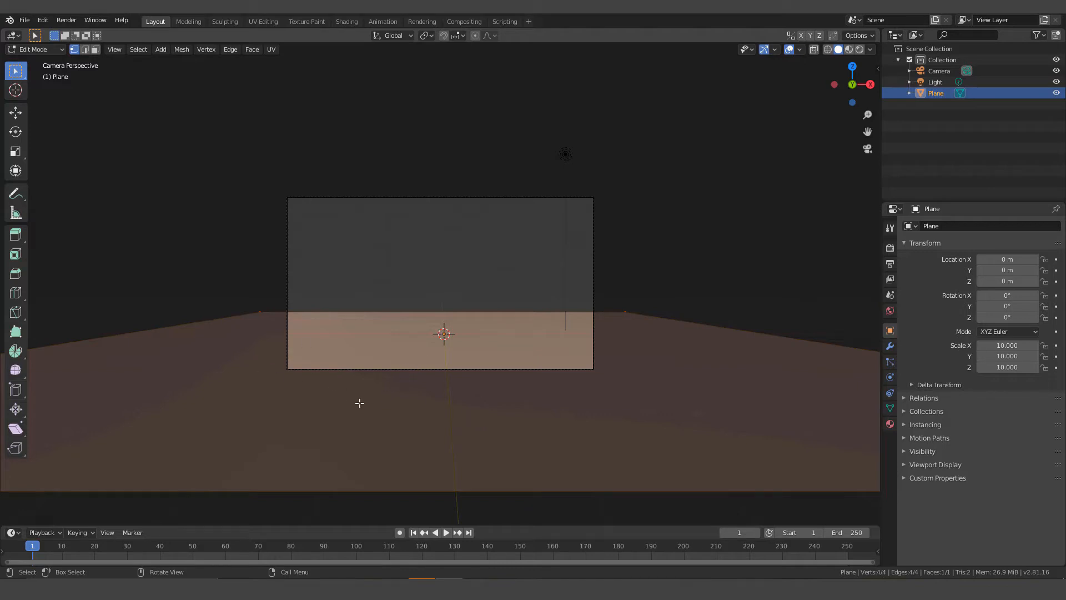
key(Tab)
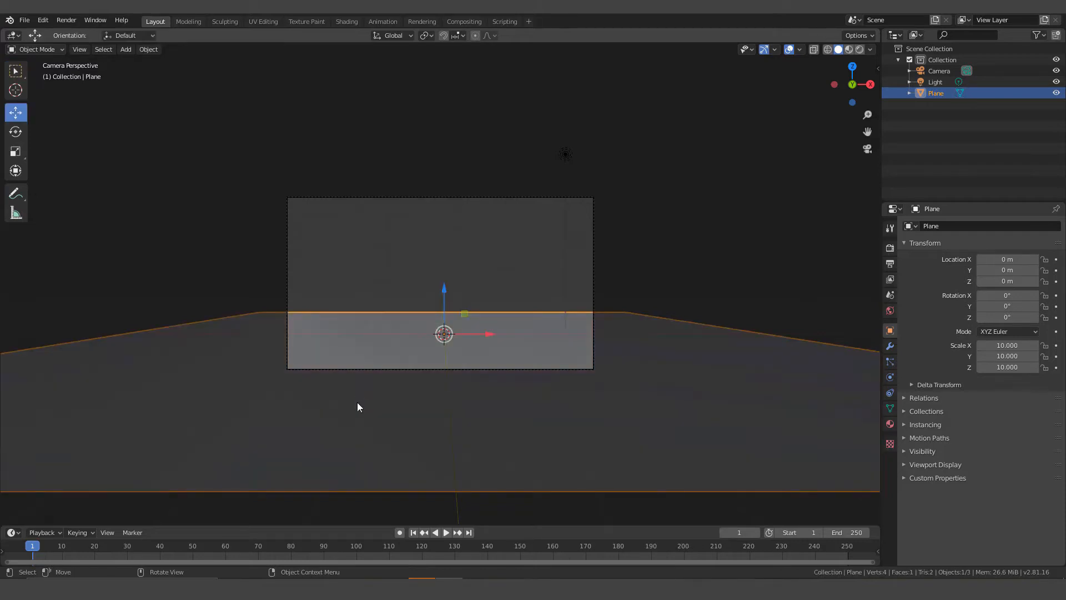
key(Tab)
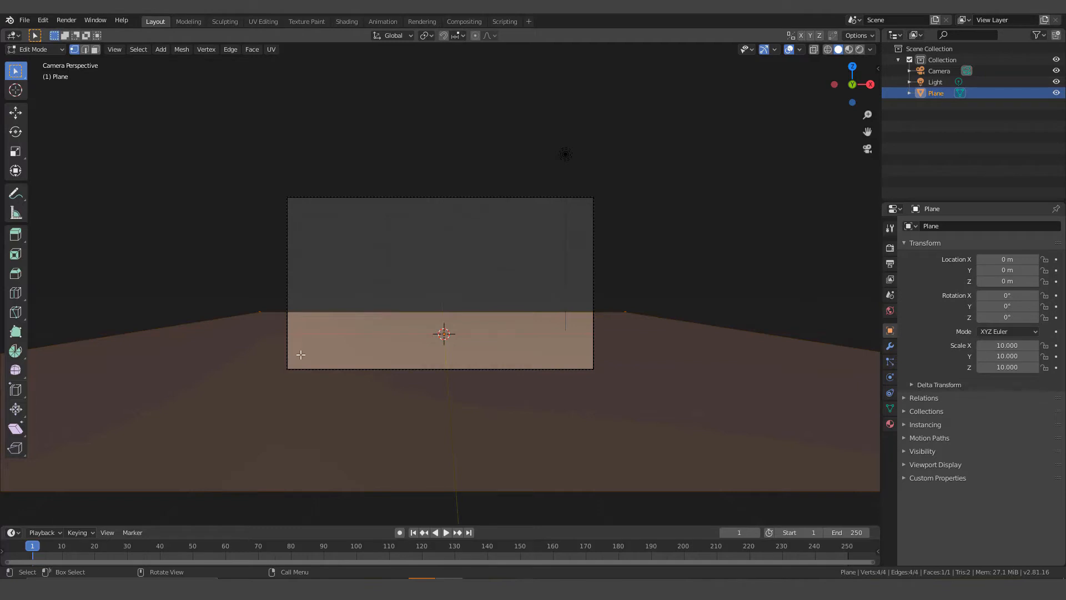
scroll(474, 384, up, 3)
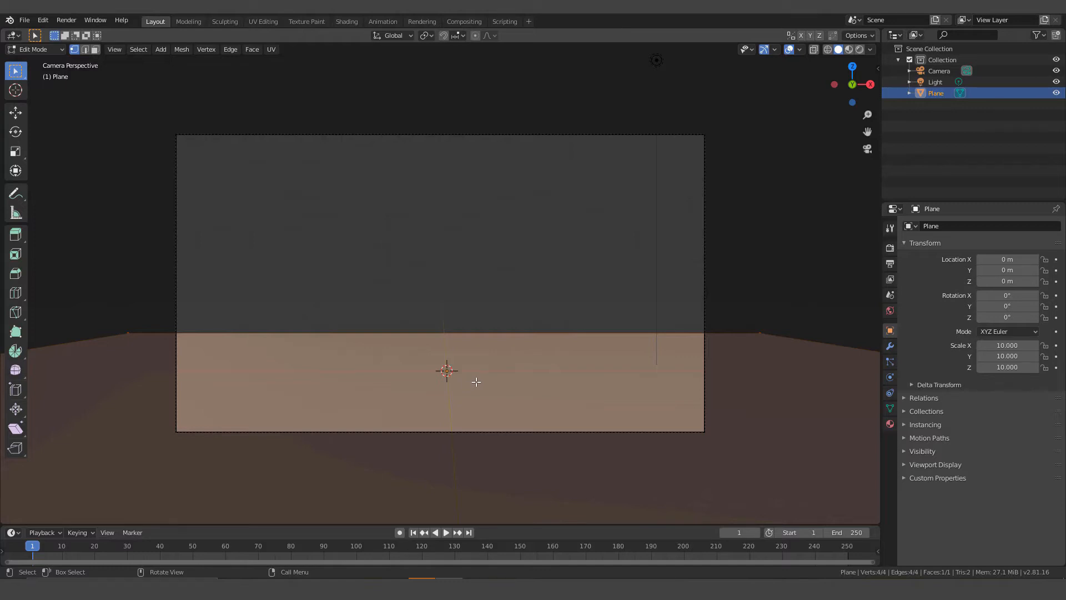
scroll(476, 381, down, 2)
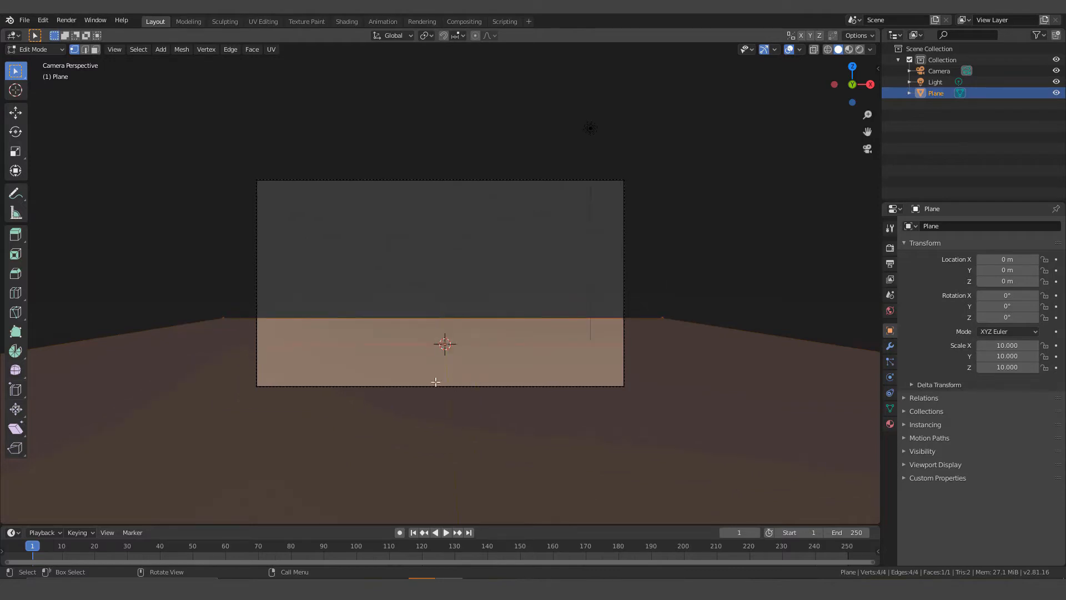
scroll(489, 352, down, 3)
scroll(488, 354, down, 1)
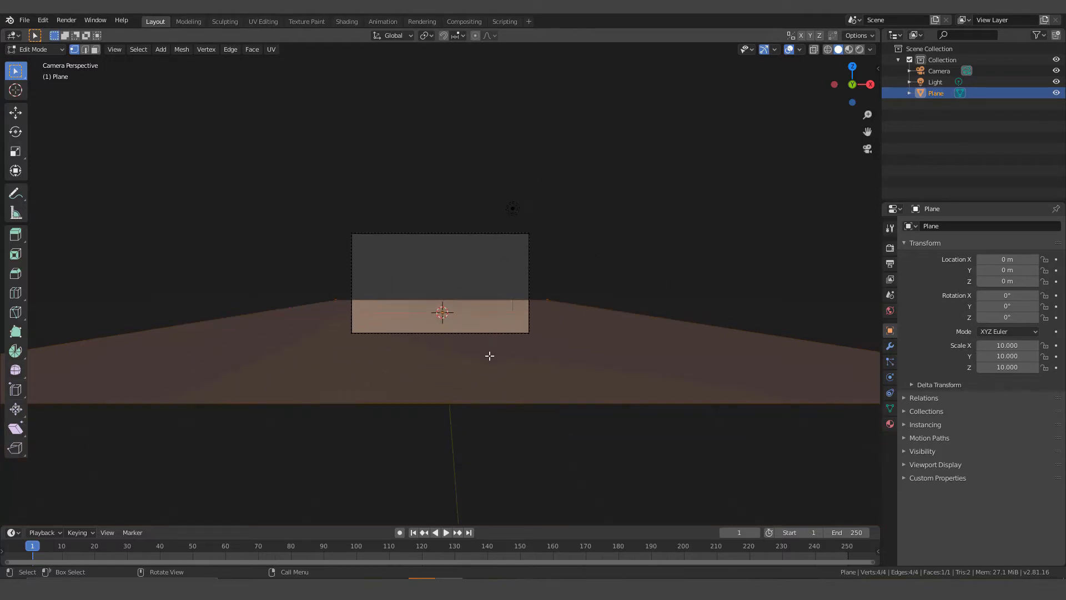
scroll(485, 356, up, 3)
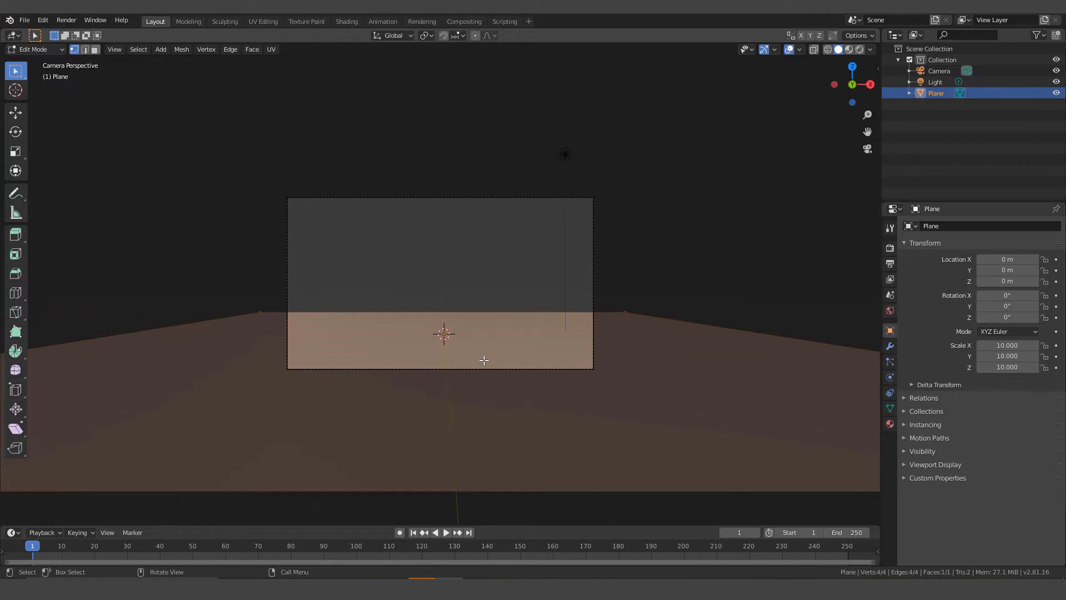
key(alt+a)
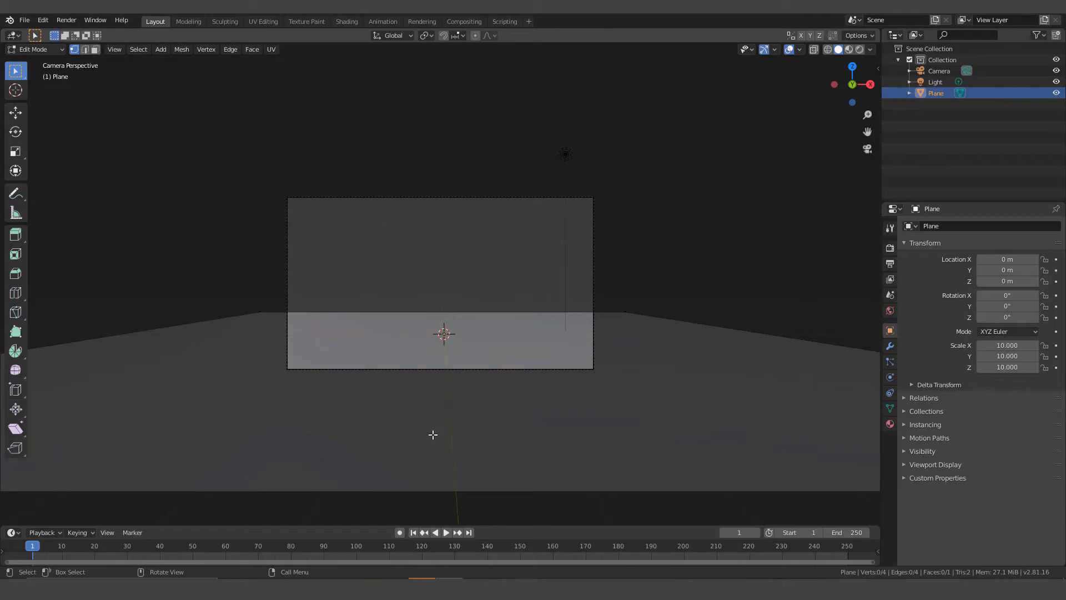
key(a)
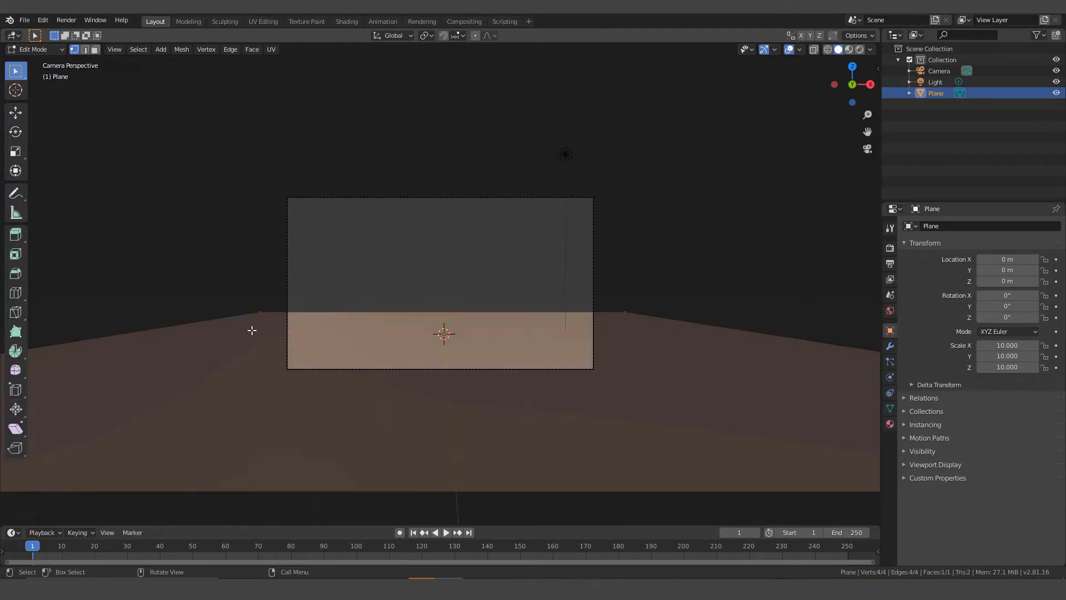
- Subdivide the whole plane with 60 cuts and return to Object Mode
right_click(481, 411)
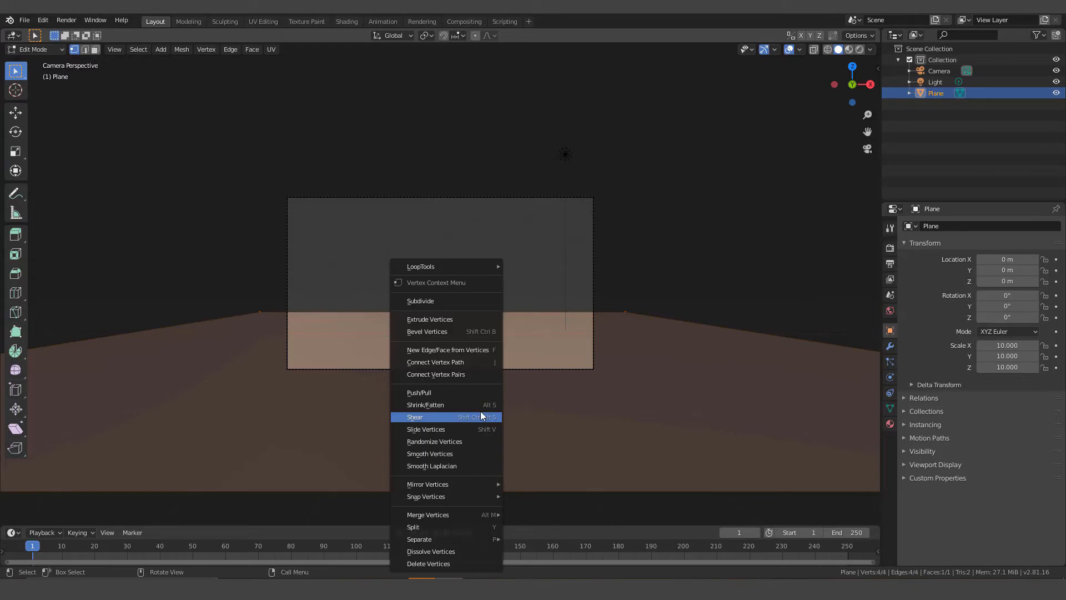
click(429, 302)
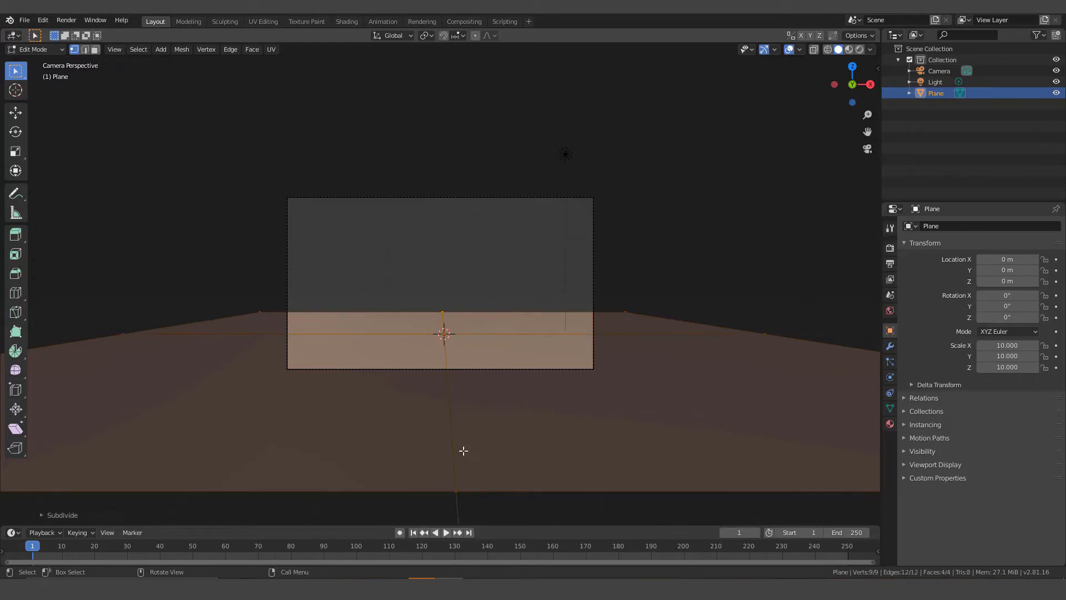
click(86, 516)
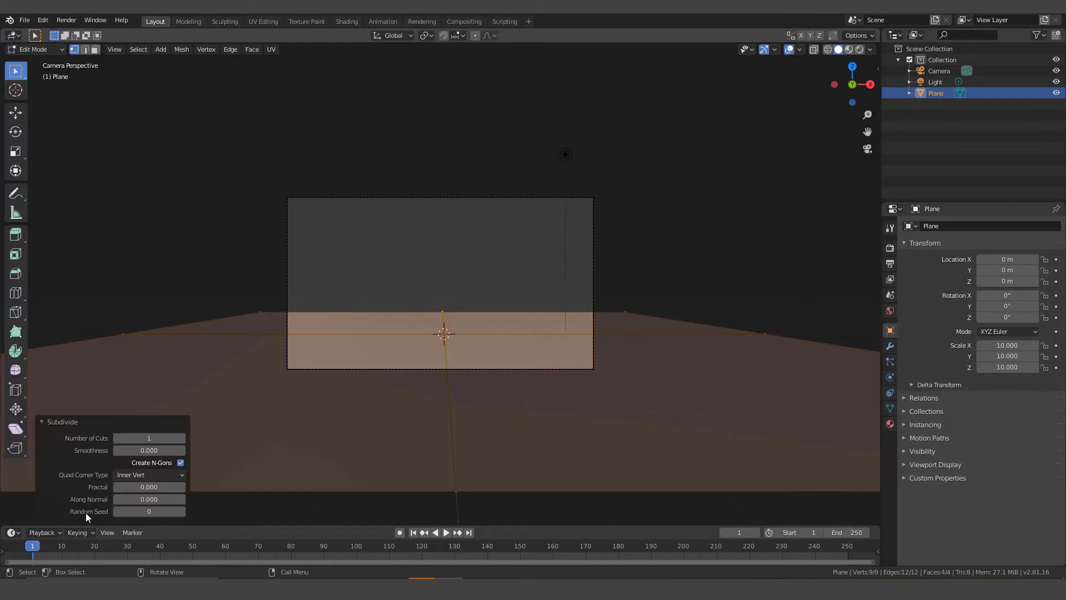
click(150, 438)
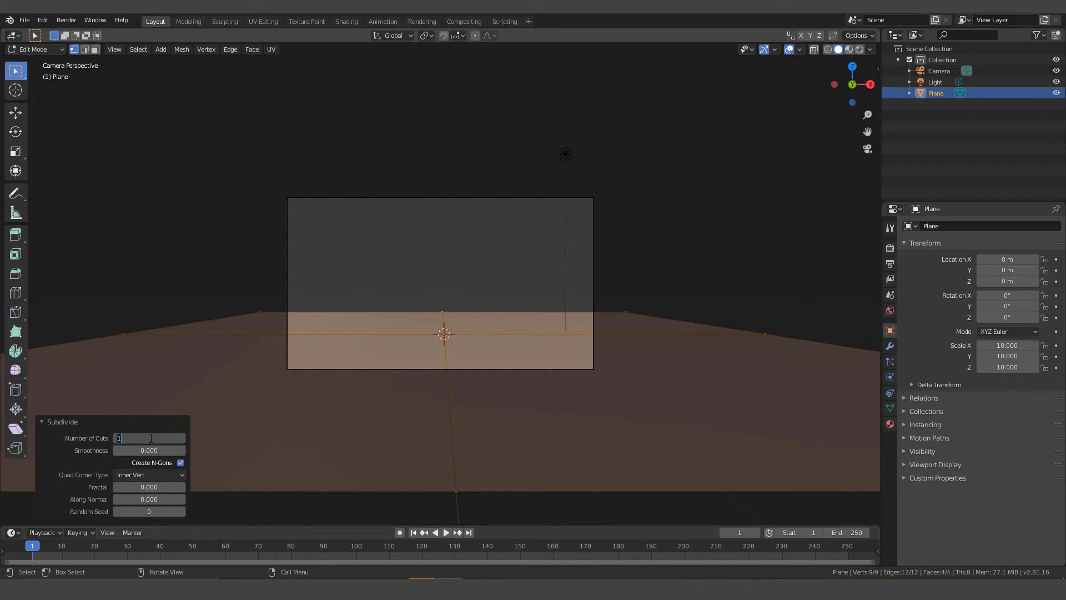
key(BackSpace)
text(60)
key(Return)
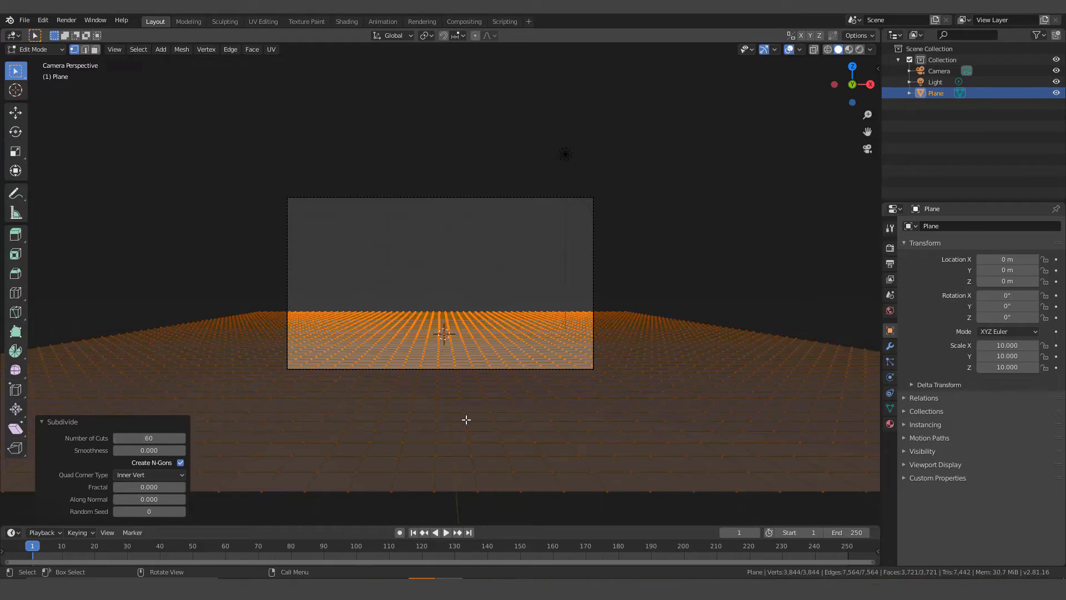
scroll(466, 420, down, 3)
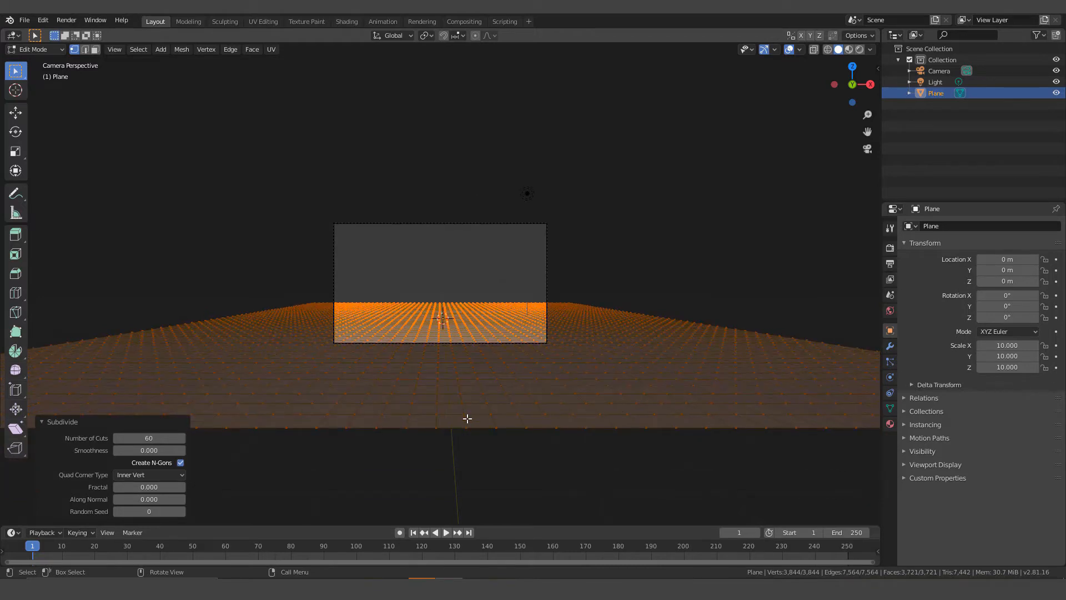
key(Tab)
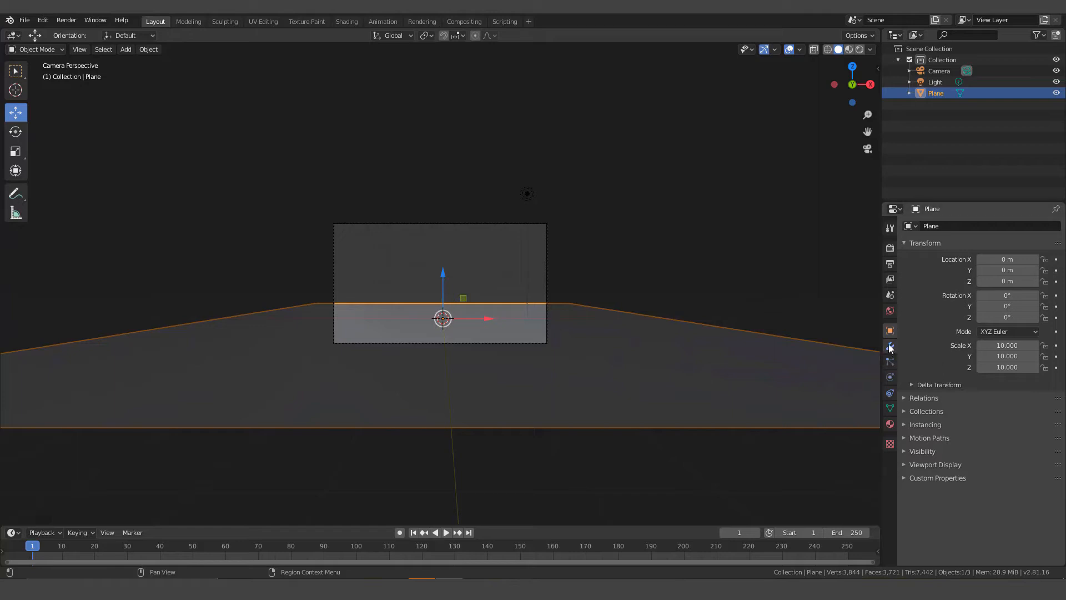
- Add a Displace modifier to the subdivided ground plane
click(890, 347)
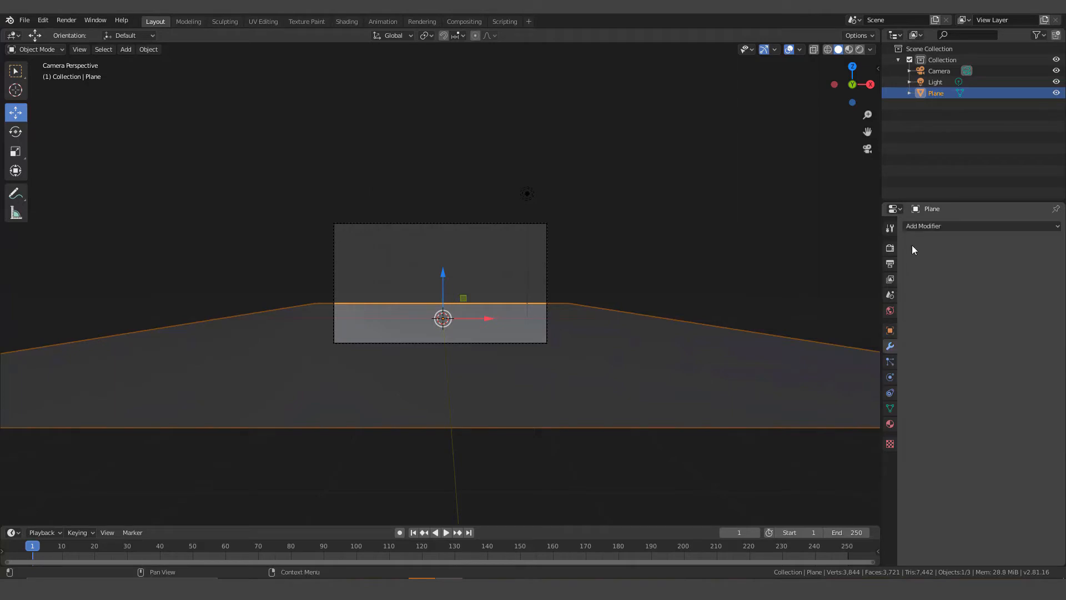
click(934, 227)
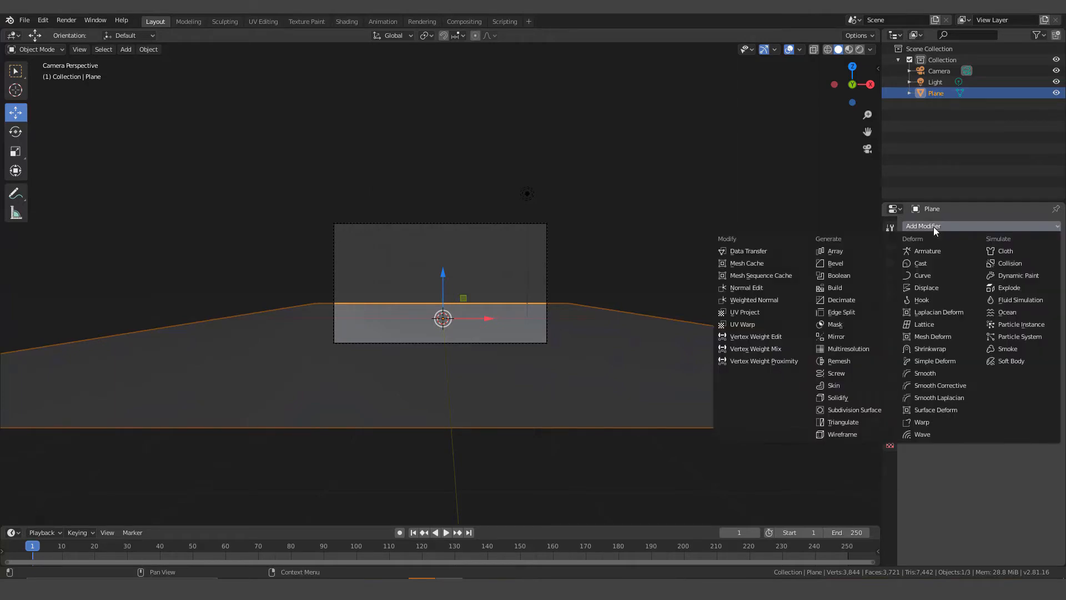
click(936, 287)
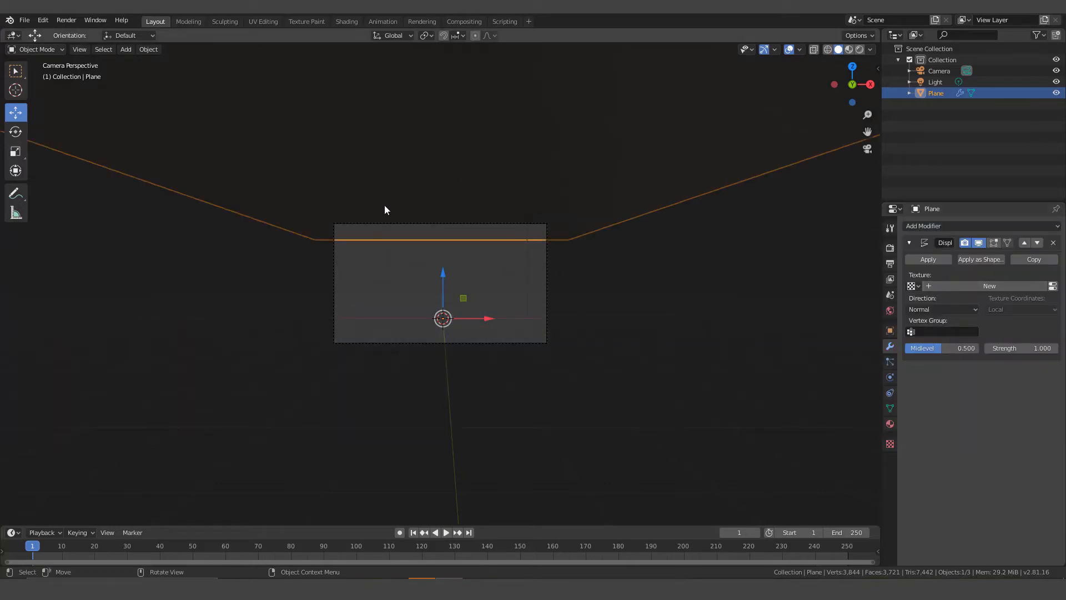
scroll(420, 235, up, 3)
scroll(425, 216, down, 3)
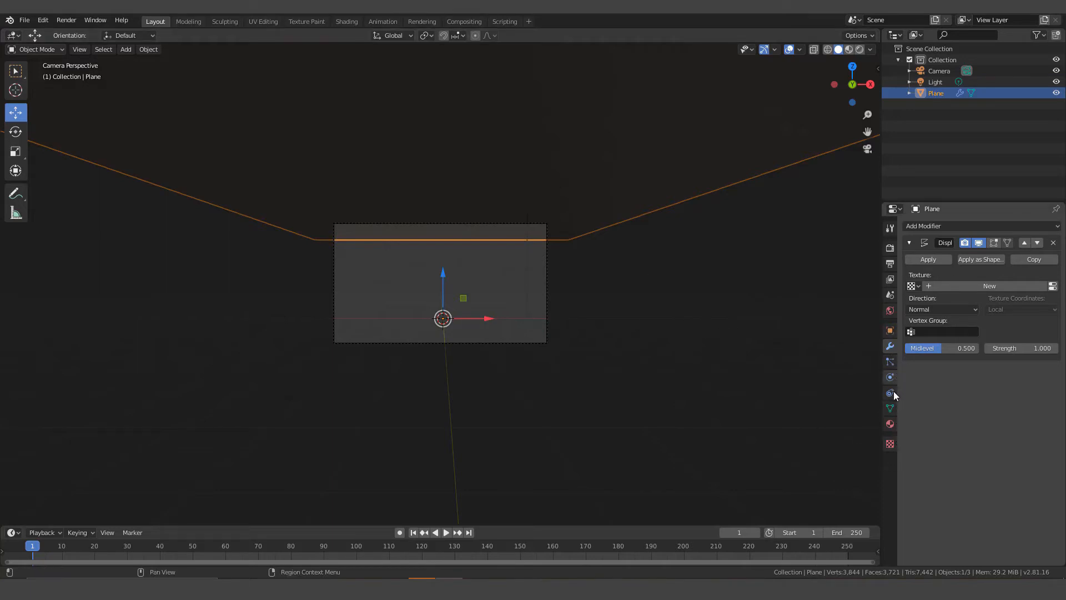
- Create a new texture for the Displace modifier and set its type to Clouds
click(890, 445)
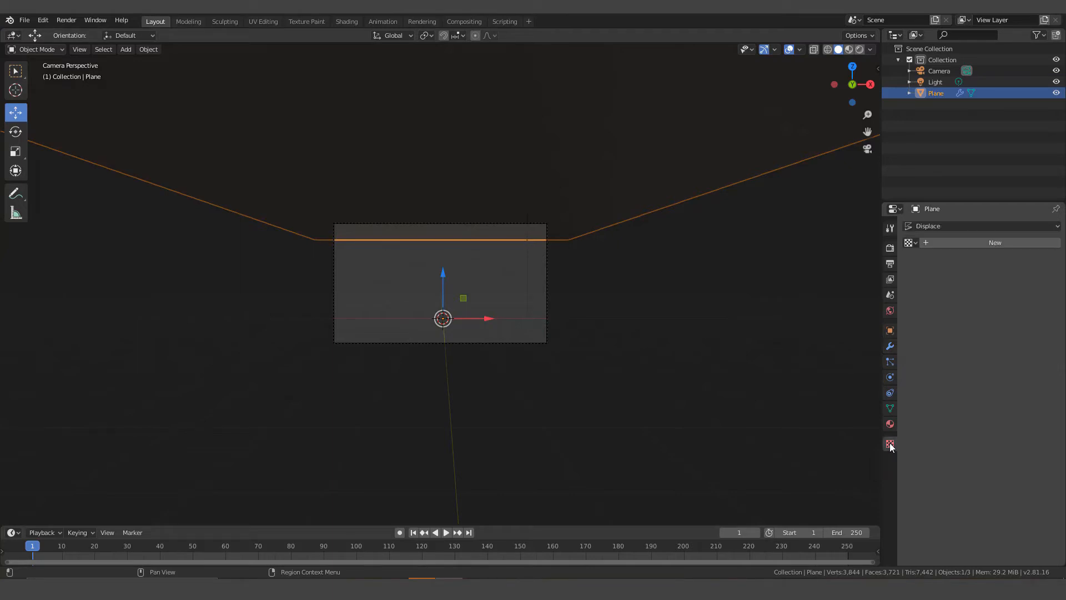
click(1001, 243)
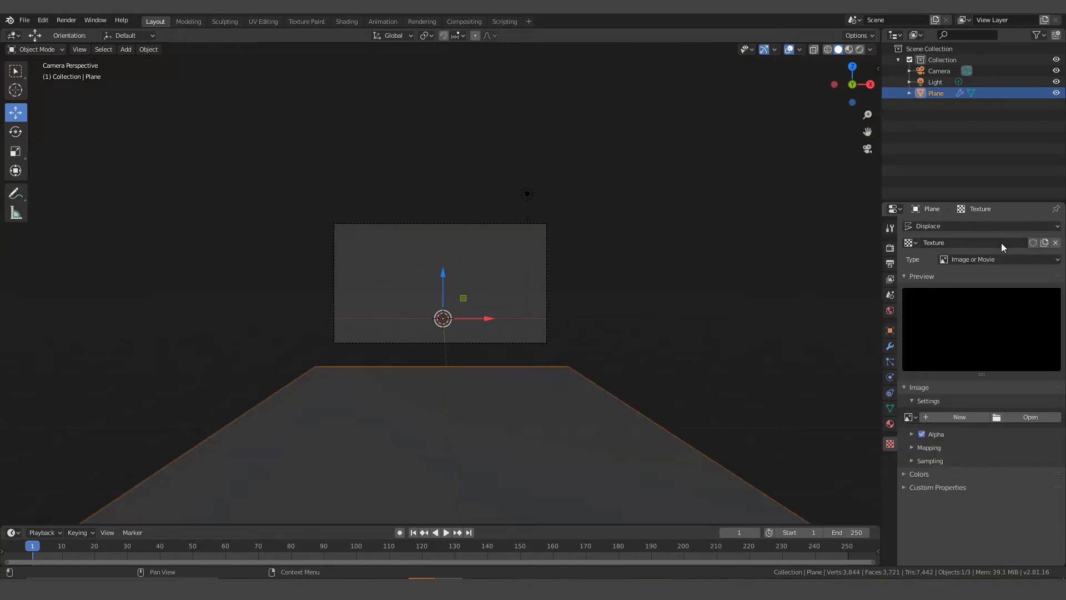
click(971, 260)
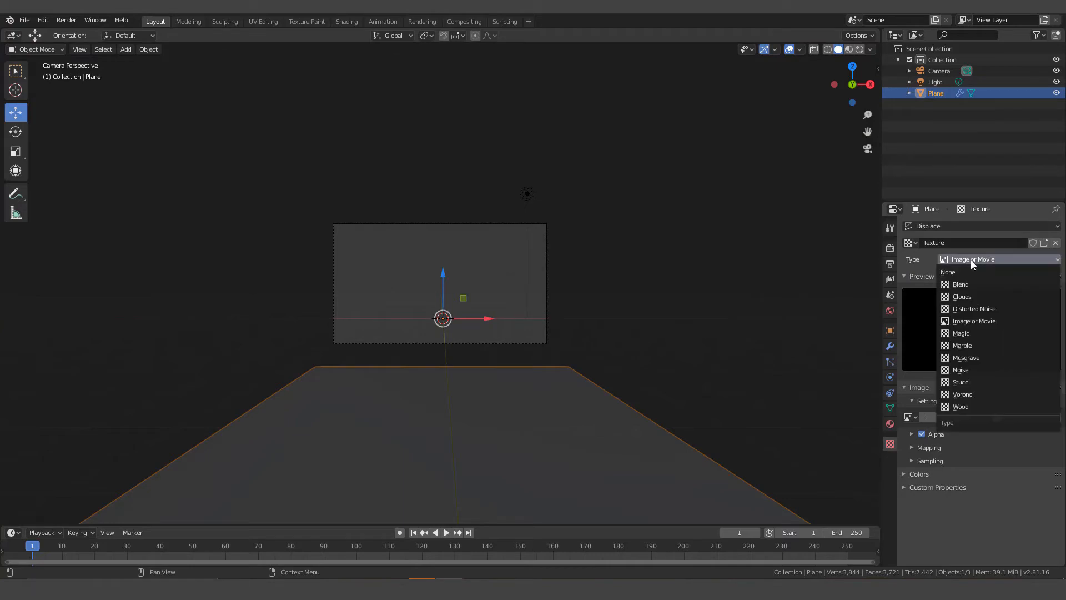
click(968, 297)
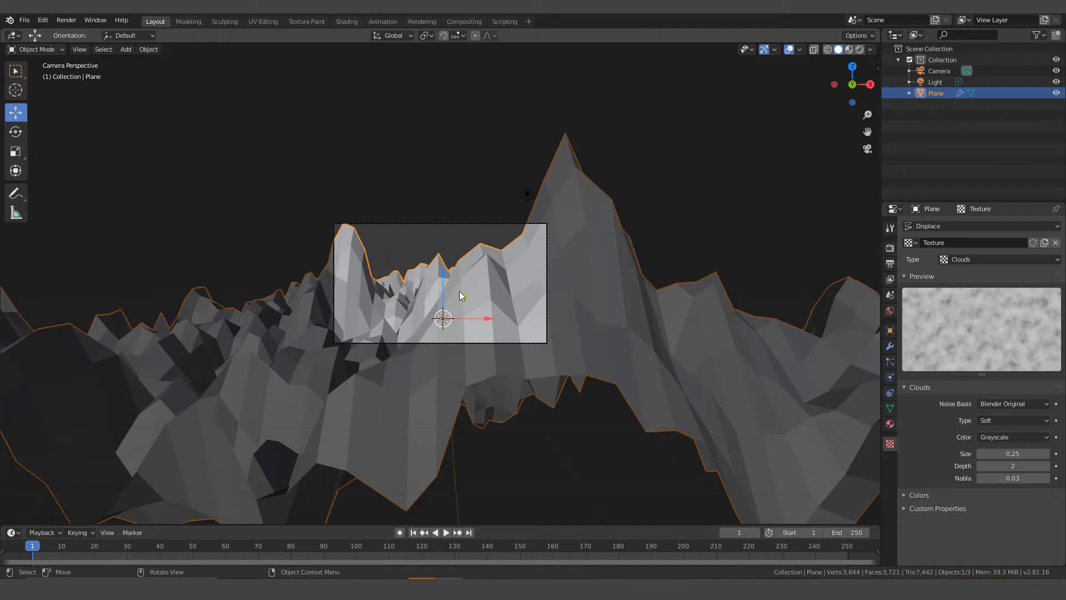
- Reduce the Displace modifier's strength to 0.170 to flatten the terrain into low hills
click(890, 348)
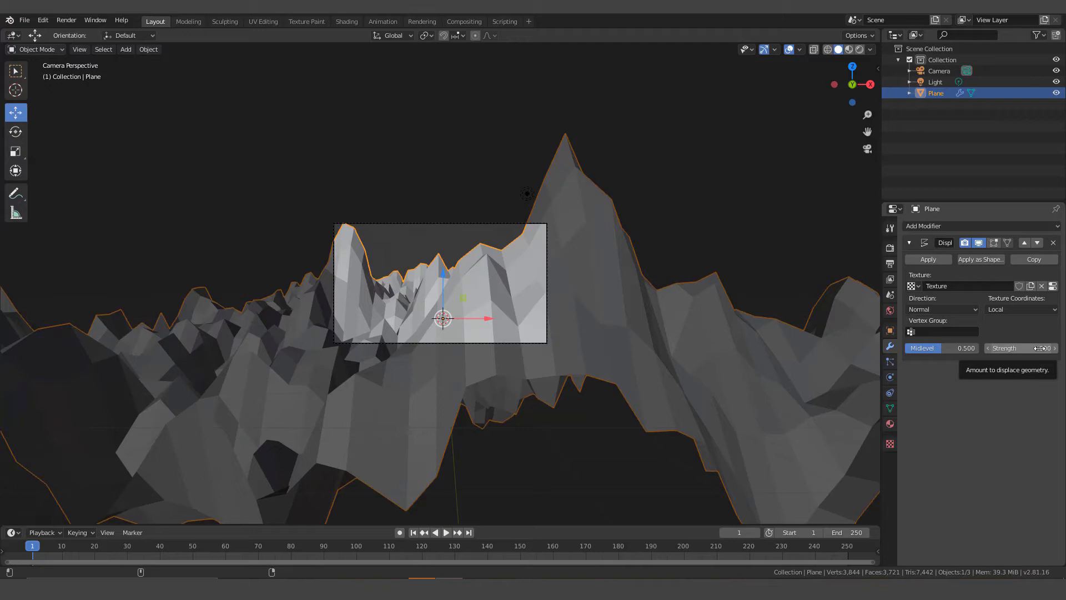
drag(1040, 348, 966, 348)
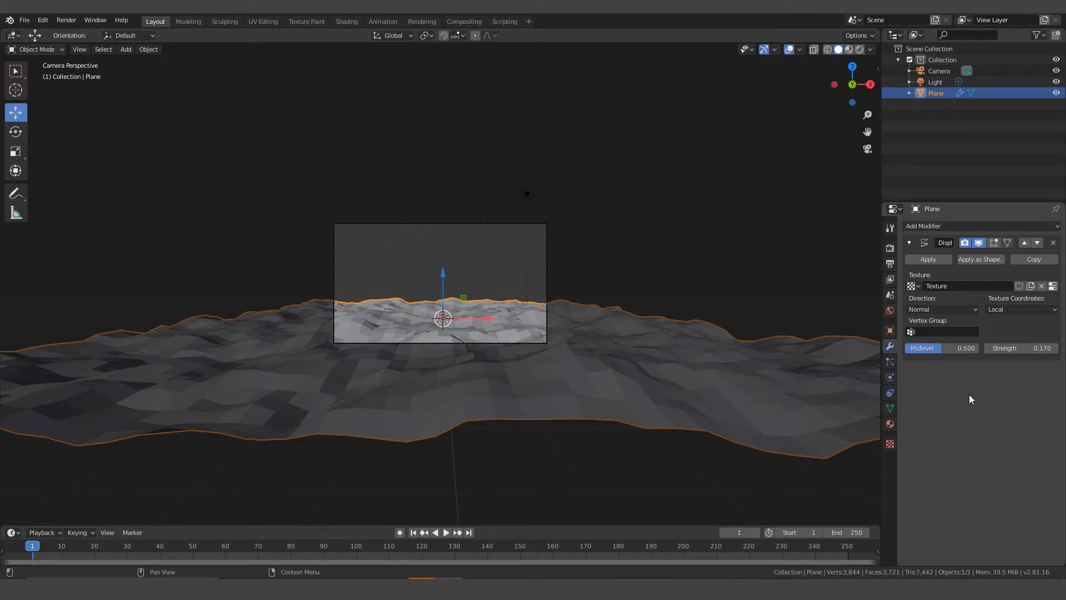
scroll(401, 347, up, 4)
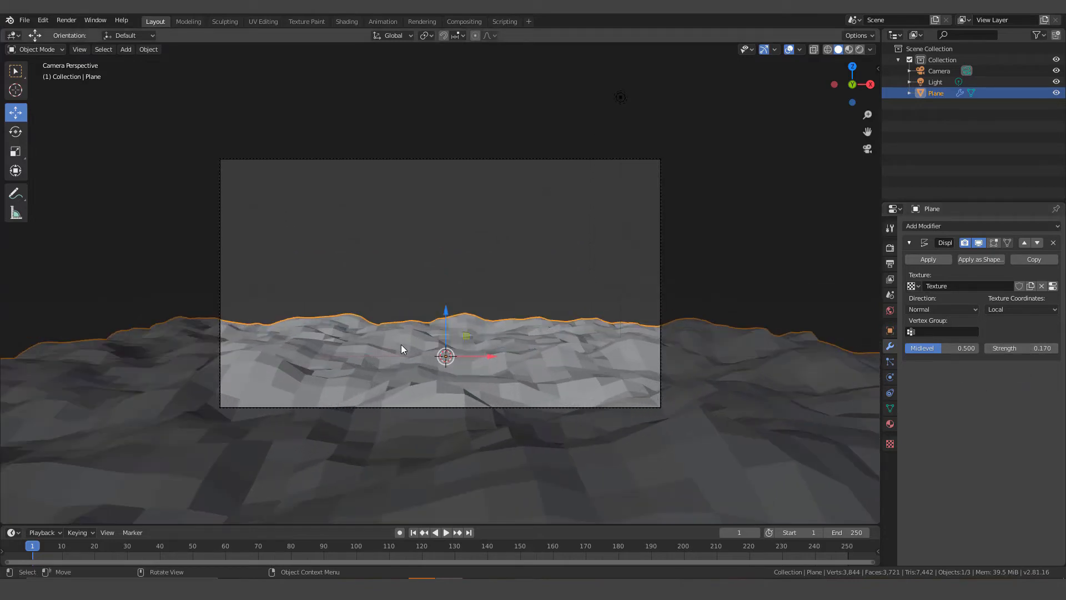
scroll(582, 368, down, 2)
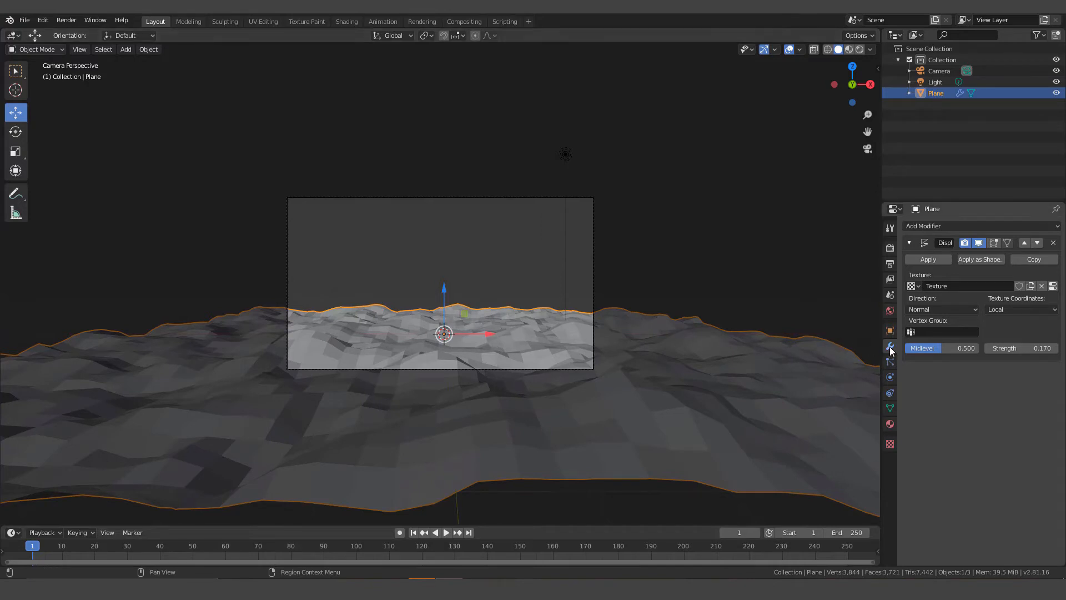
- Add a Subdivision Surface modifier to the terrain and raise its viewport subdivisions to 2
click(931, 225)
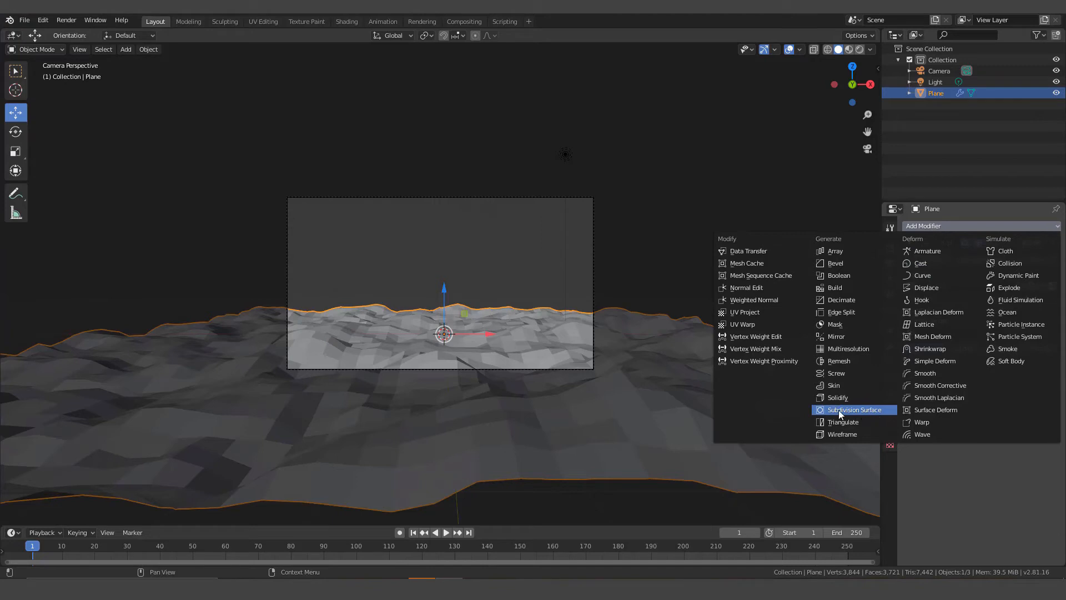
click(871, 410)
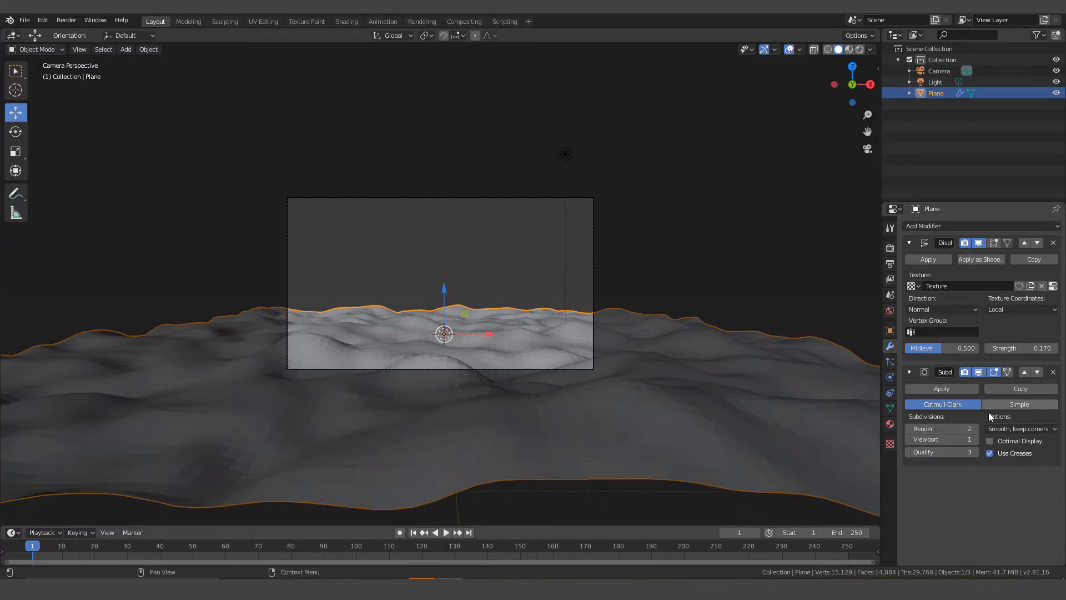
click(976, 439)
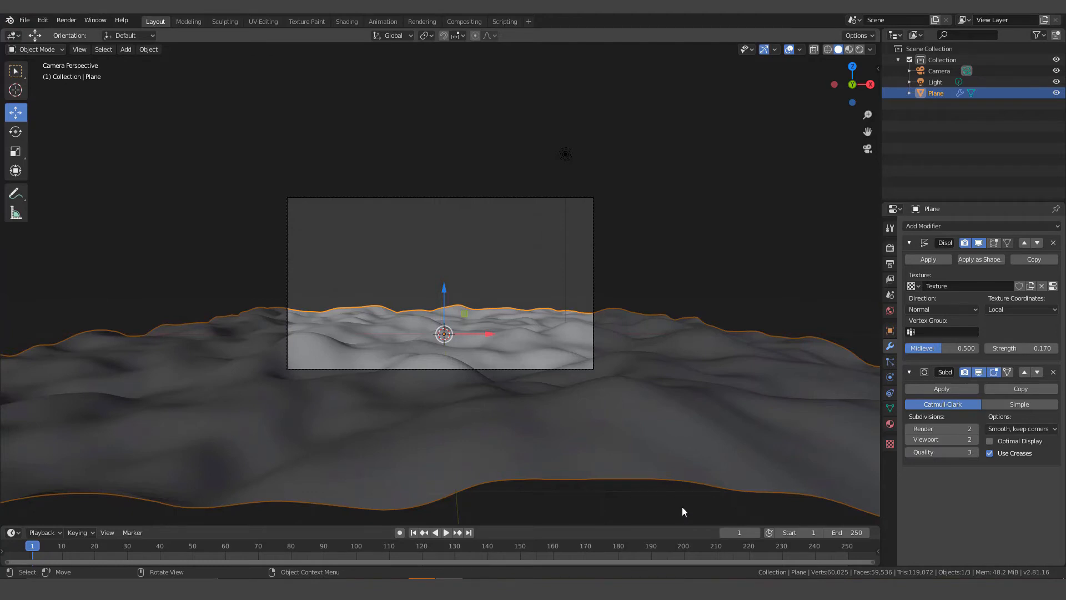
- Set the Subdivision Surface viewport level to 1 and apply smooth shading to the terrain
click(909, 440)
right_click(503, 276)
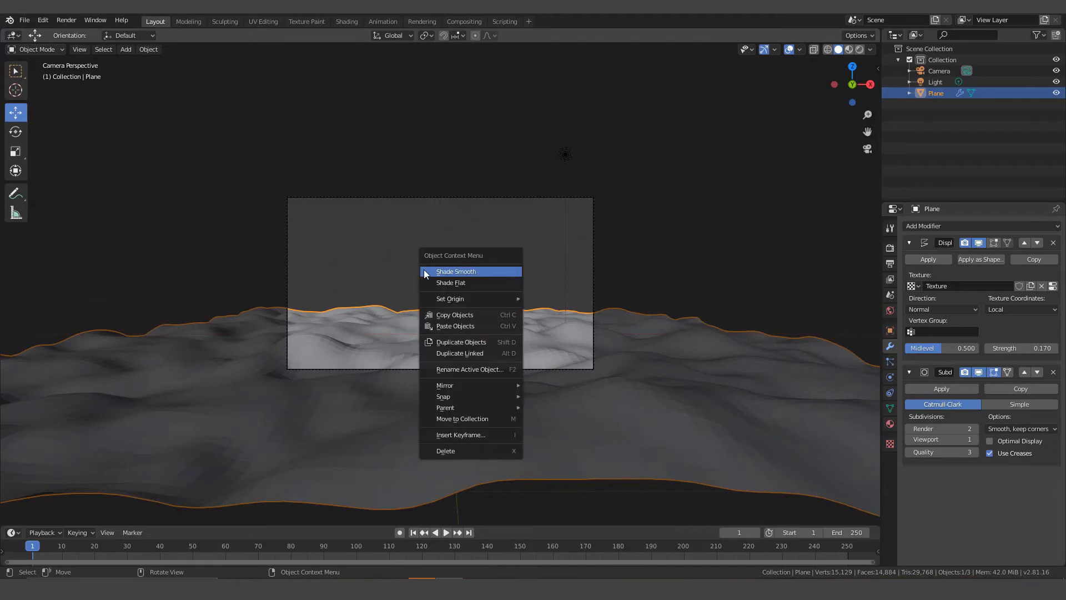
click(478, 270)
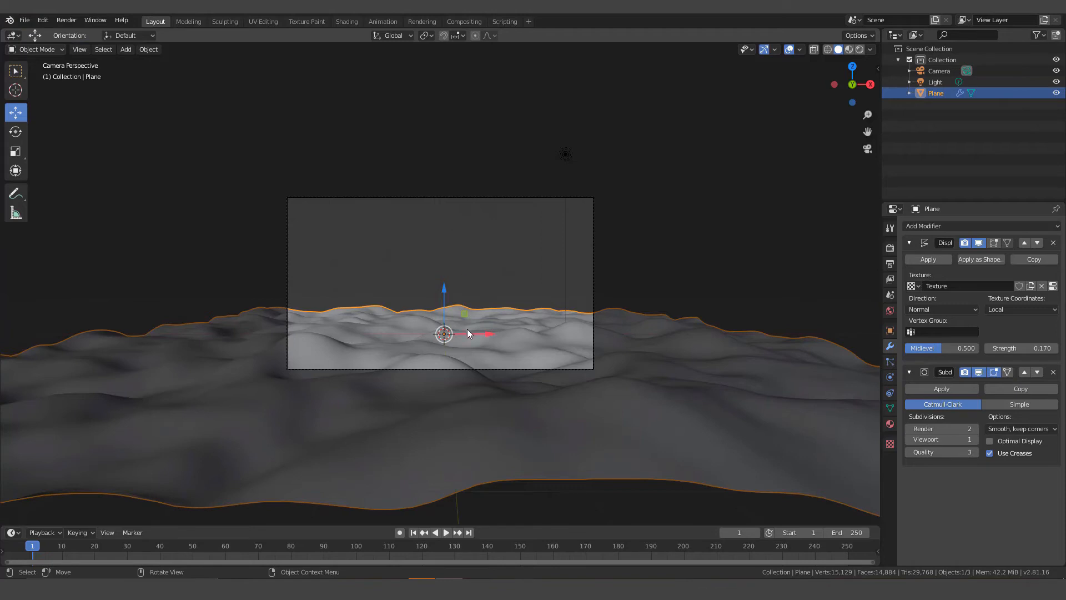
- Move the light about 5 m along the positive X axis, farther to the side of the terrain
scroll(468, 333, up, 2)
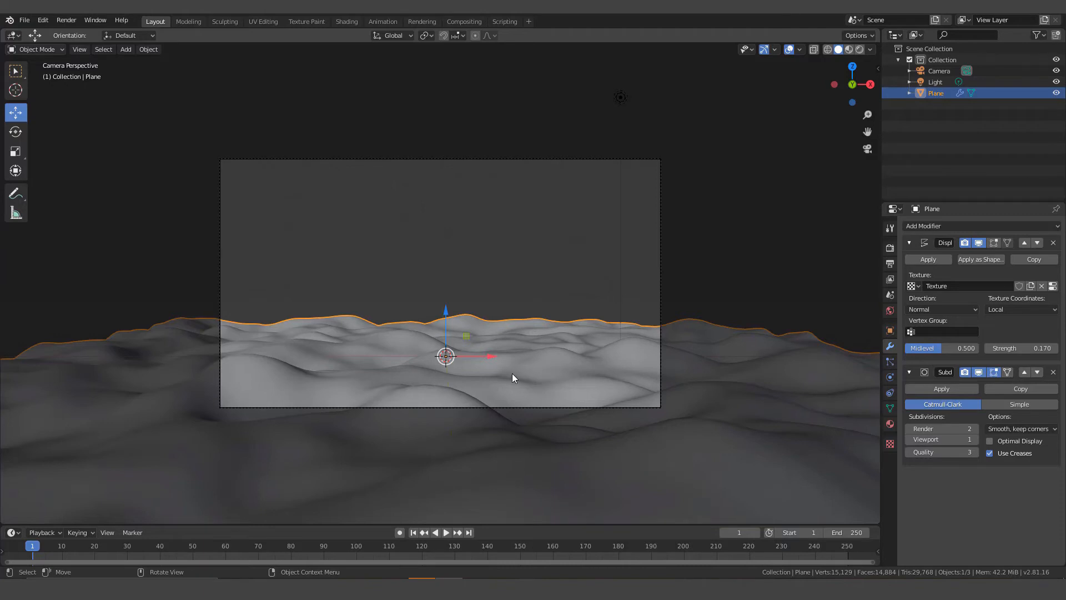
scroll(509, 372, down, 2)
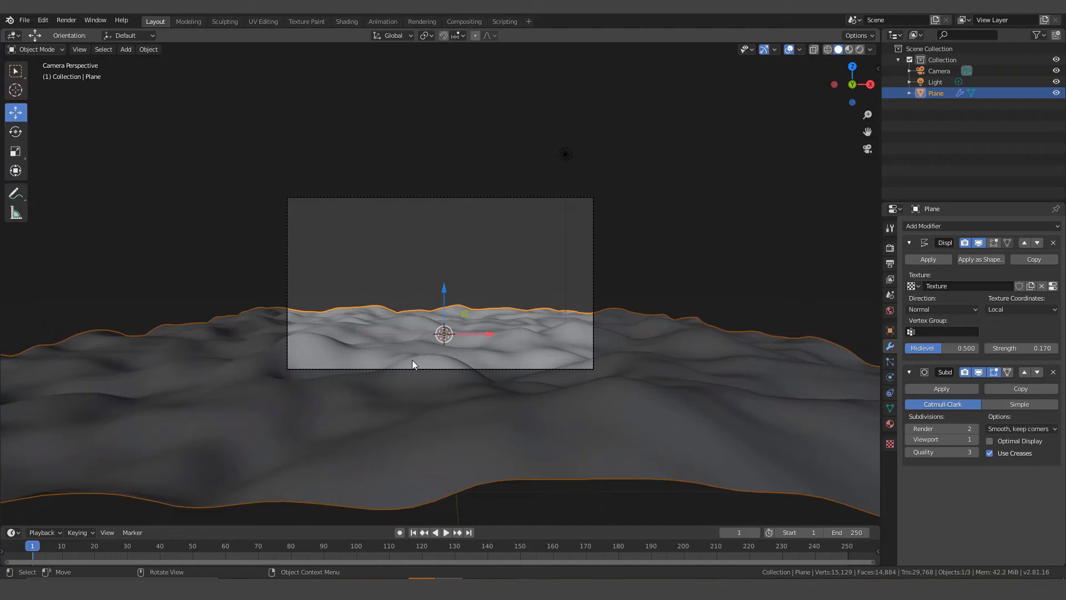
click(565, 154)
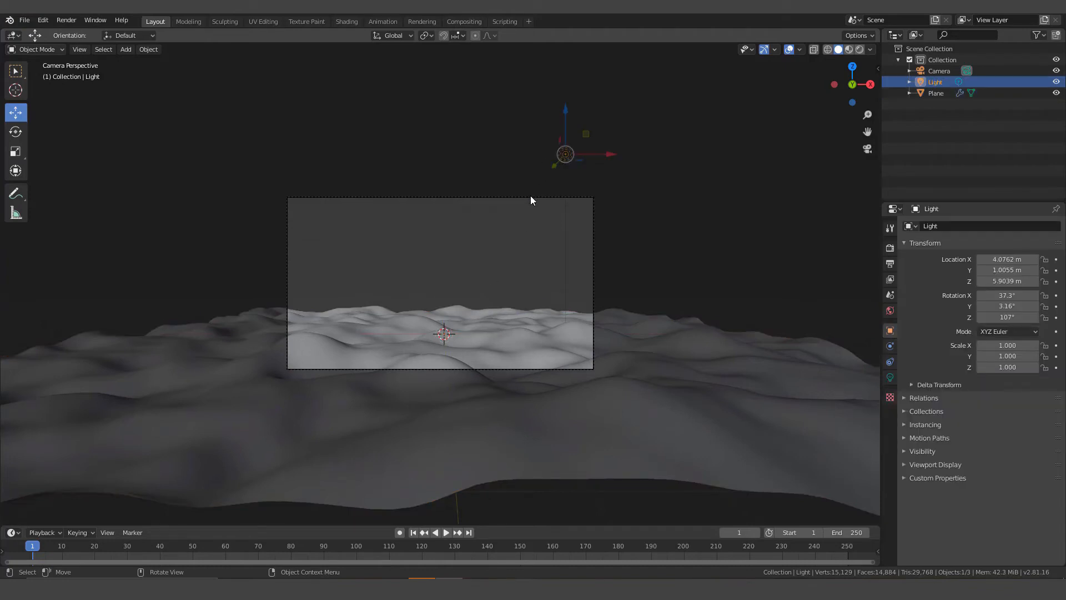
drag(609, 155, 760, 150)
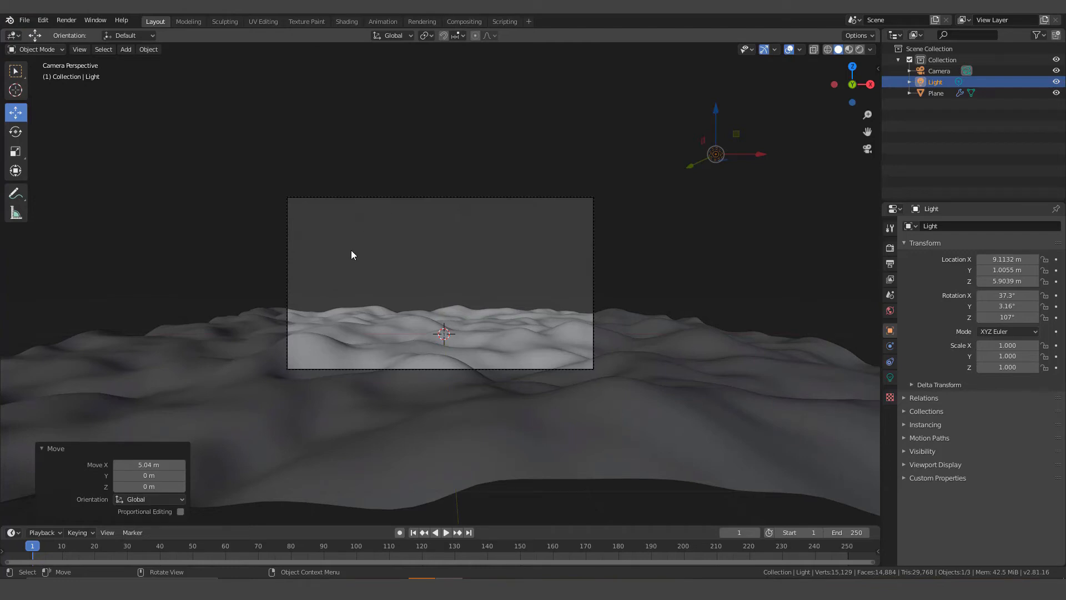
scroll(399, 303, up, 2)
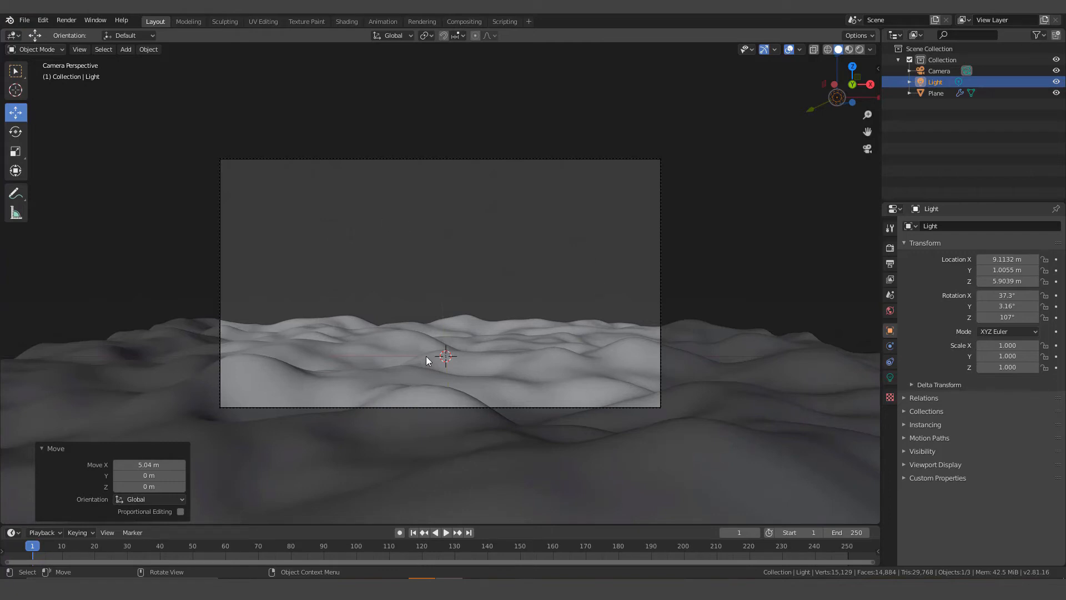
scroll(428, 360, down, 1)
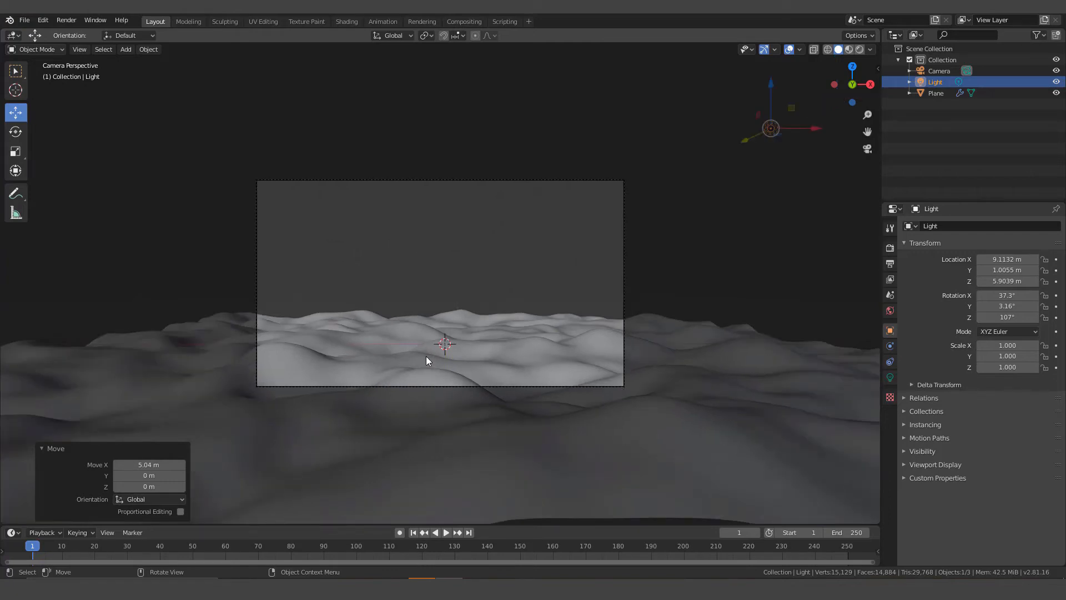
- Switch the viewport to Rendered shading, trying Wireframe shading briefly before returning to Rendered
click(860, 49)
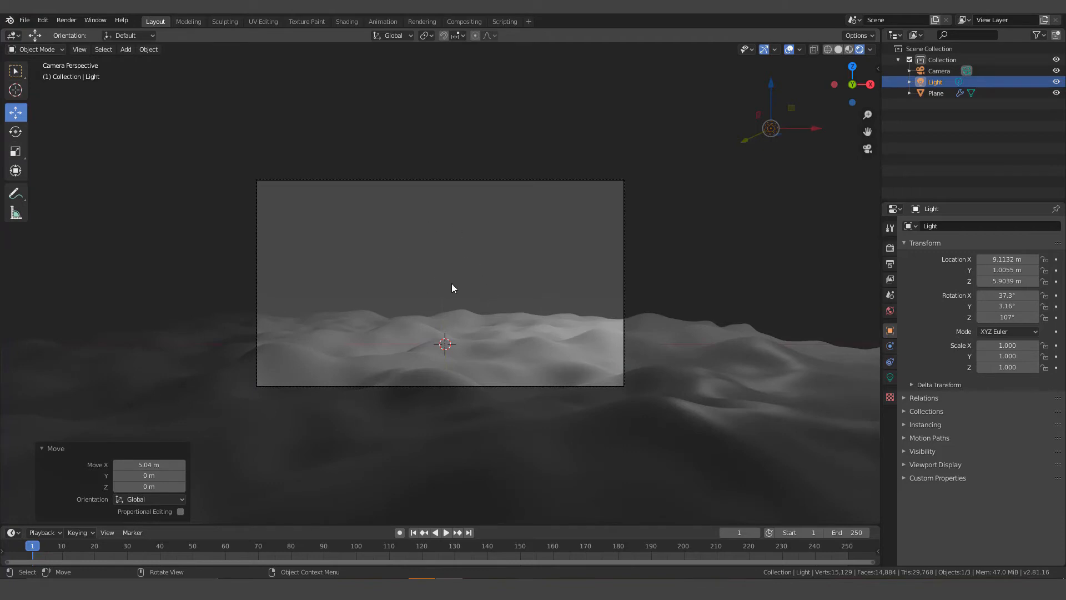
key(z)
key(z)
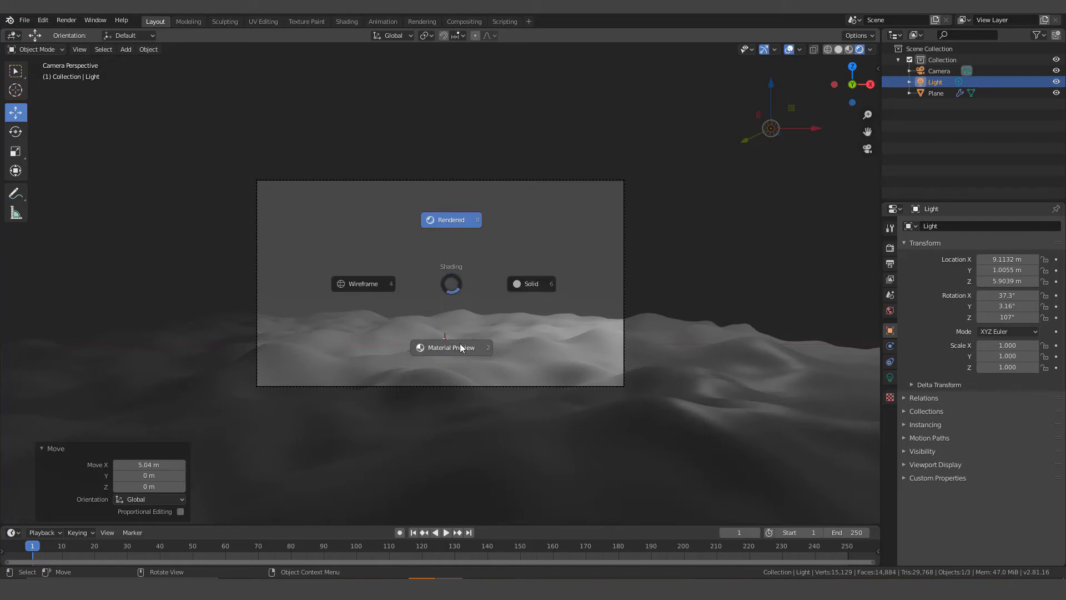
click(365, 284)
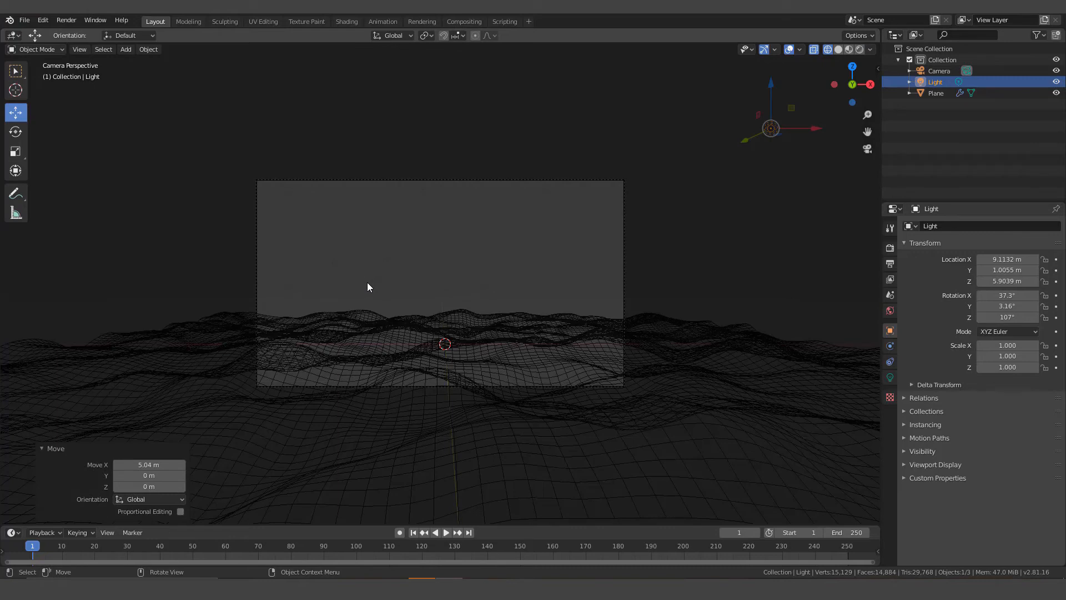
key(z)
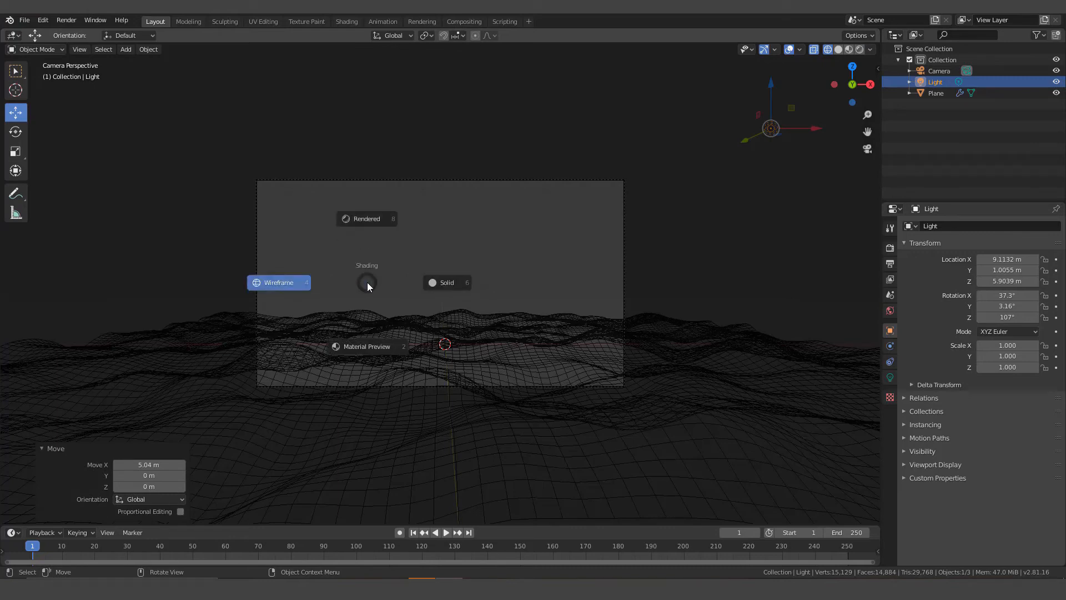
click(372, 218)
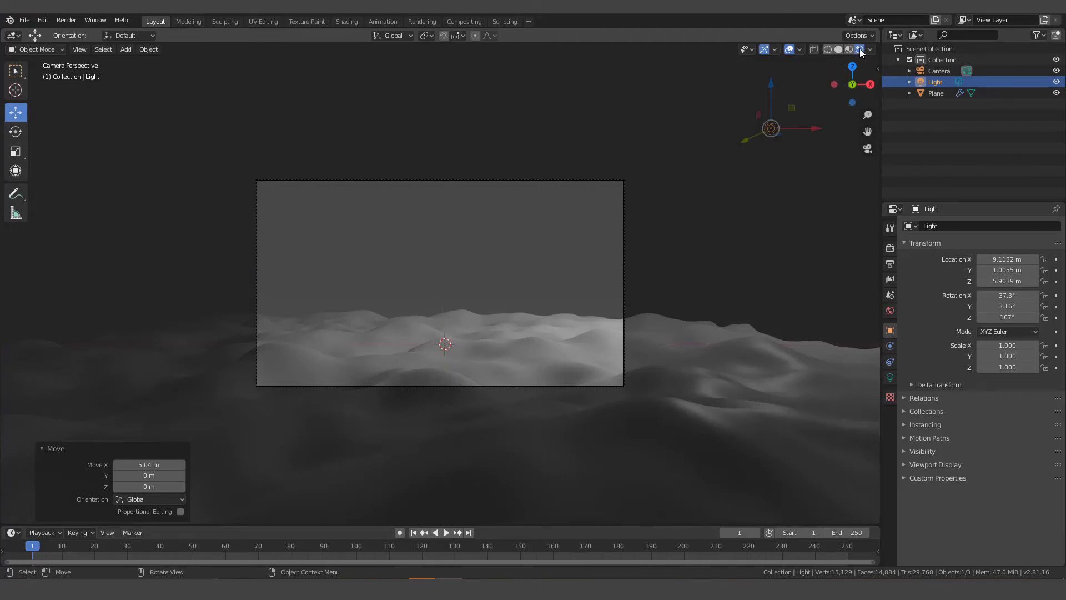
scroll(469, 355, up, 1)
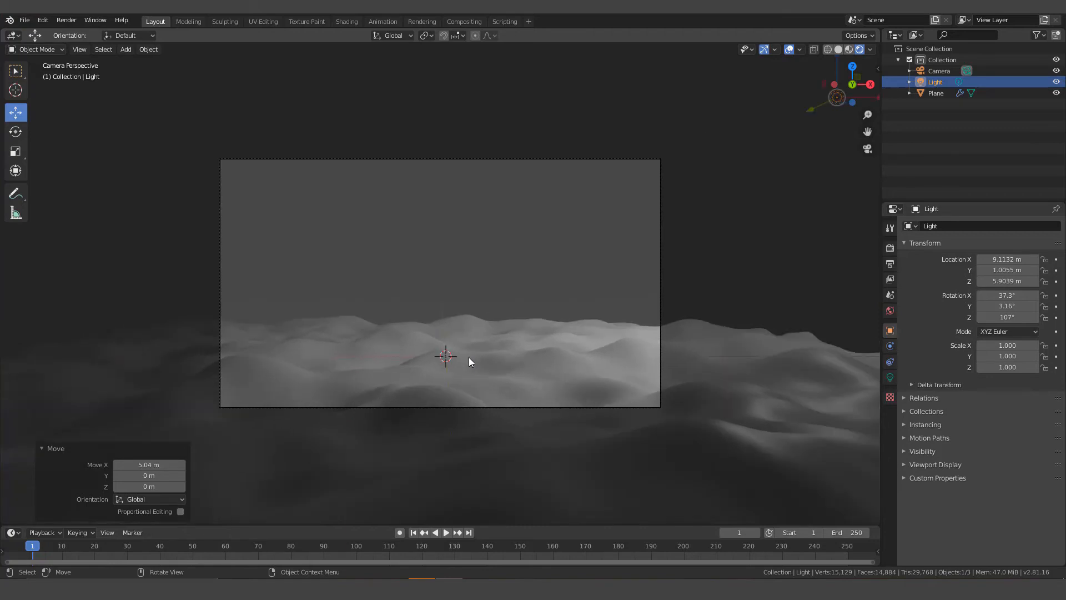
scroll(469, 358, down, 1)
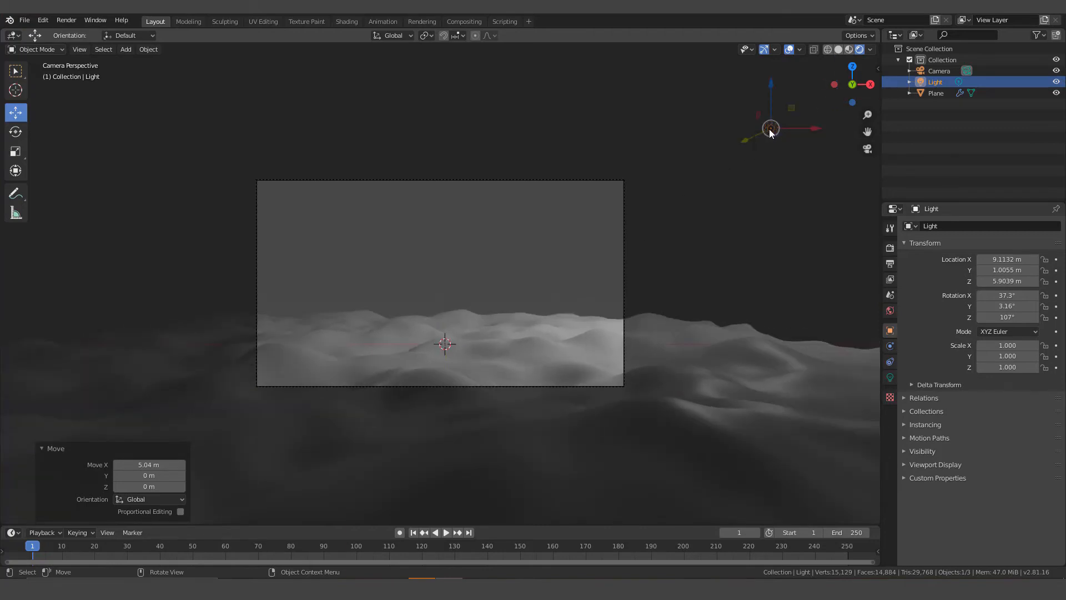
- Change the light's type to Sun and set its strength to 2.5
click(890, 378)
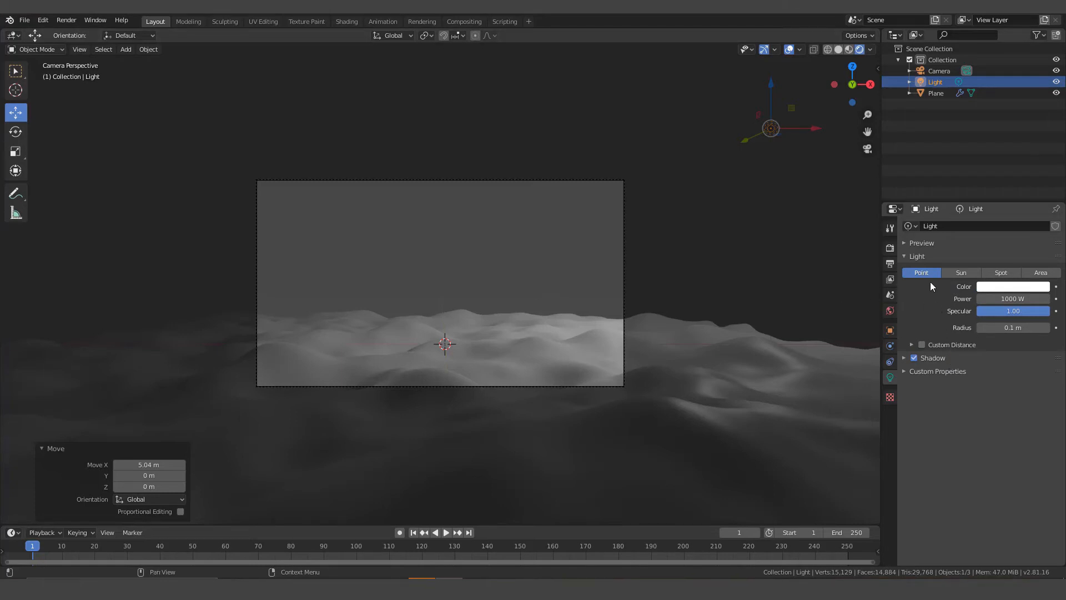
click(962, 273)
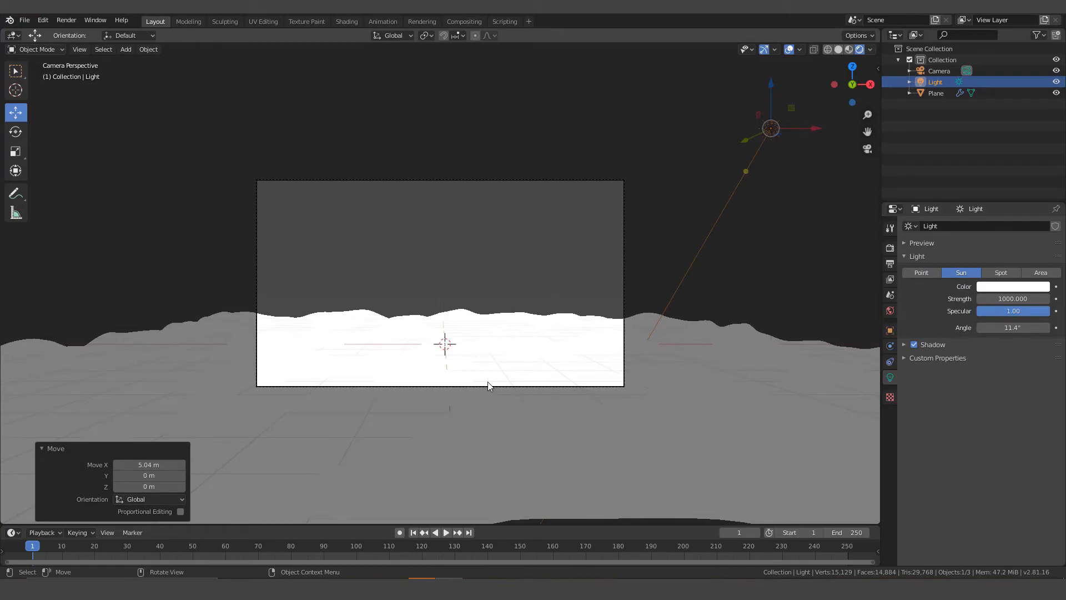
click(1011, 300)
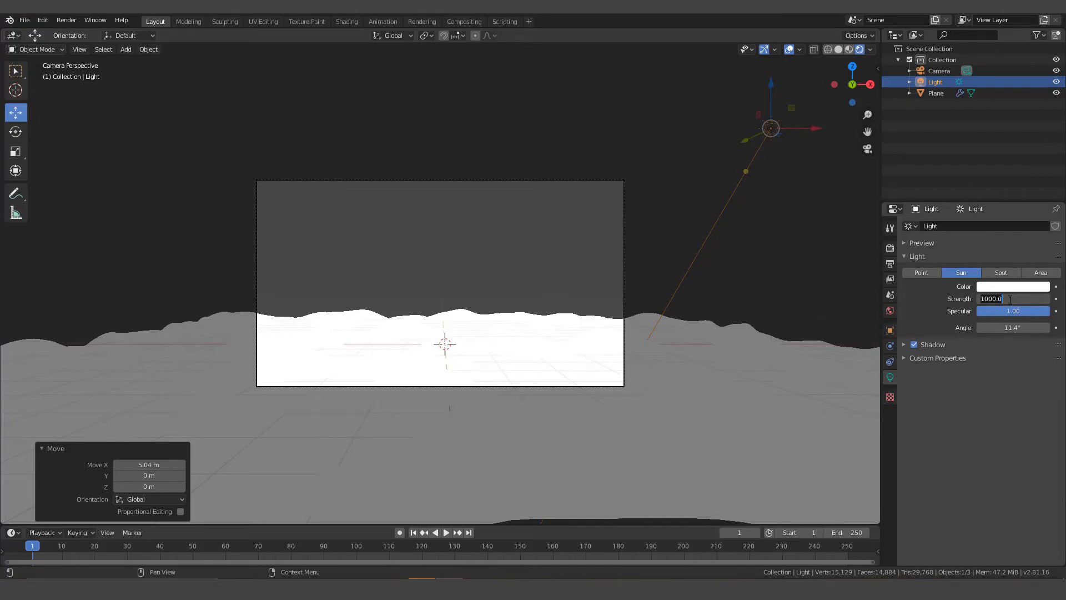
key(BackSpace)
text(2.5)
key(Return)
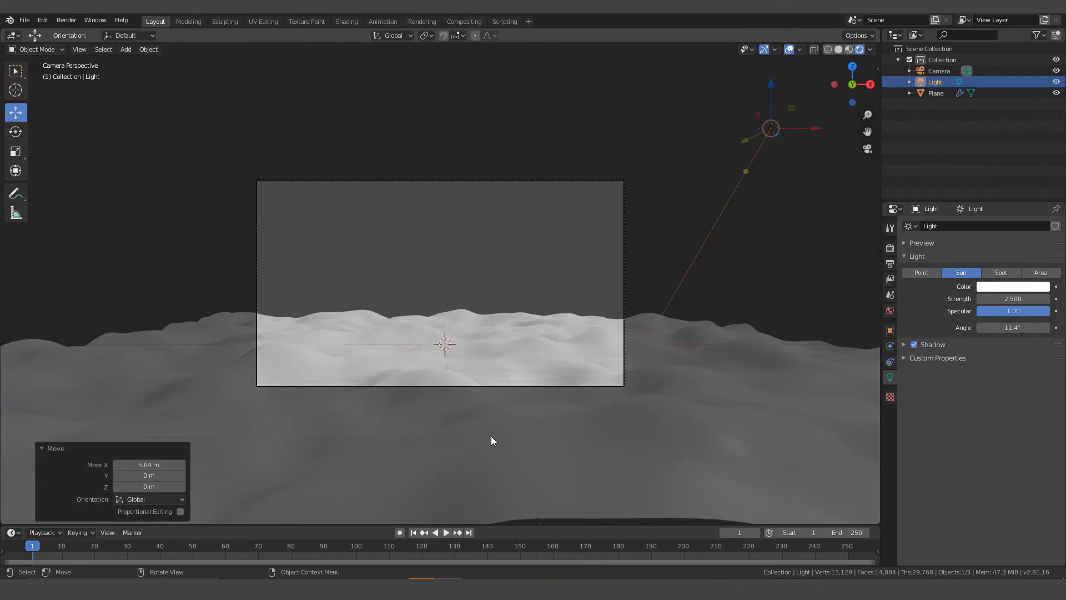
- Lower the sun light by about 1.71 m and rotate it about 35° in the camera view so it shines at a lower angle
scroll(529, 409, down, 1)
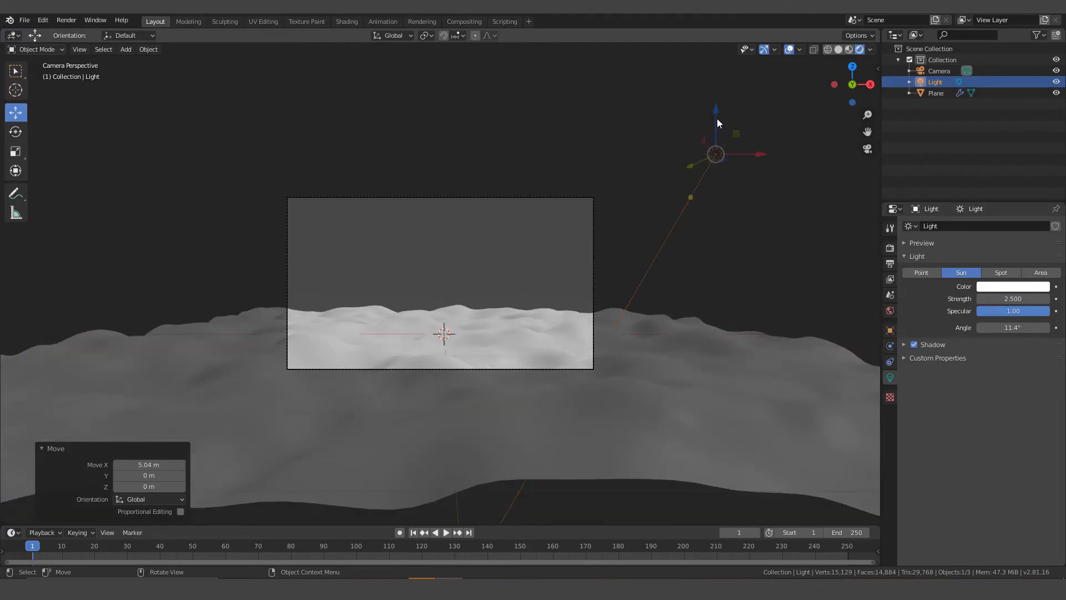
drag(718, 108, 730, 158)
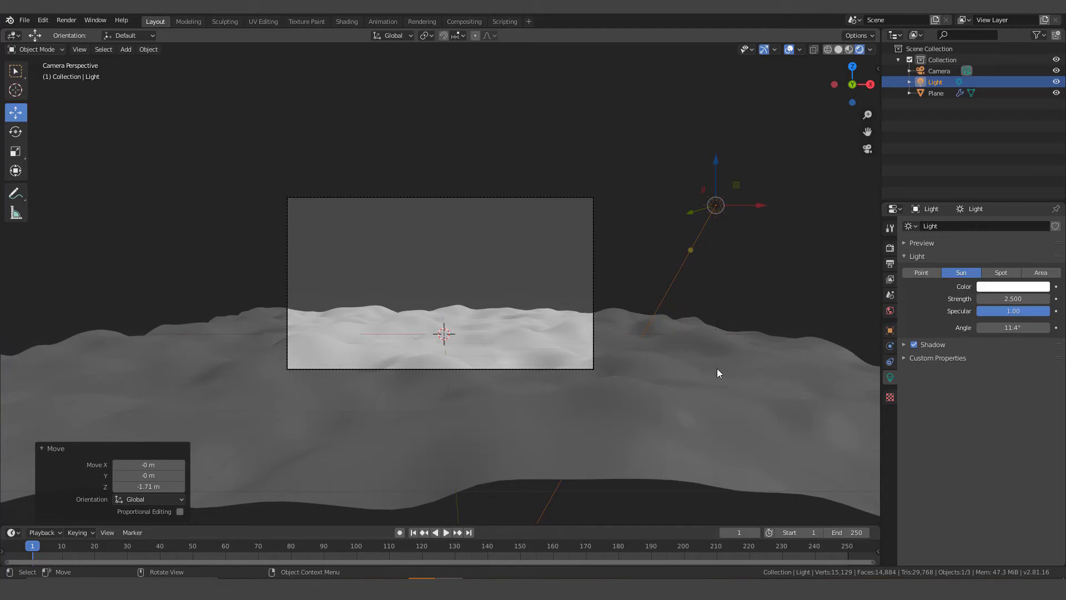
key(r)
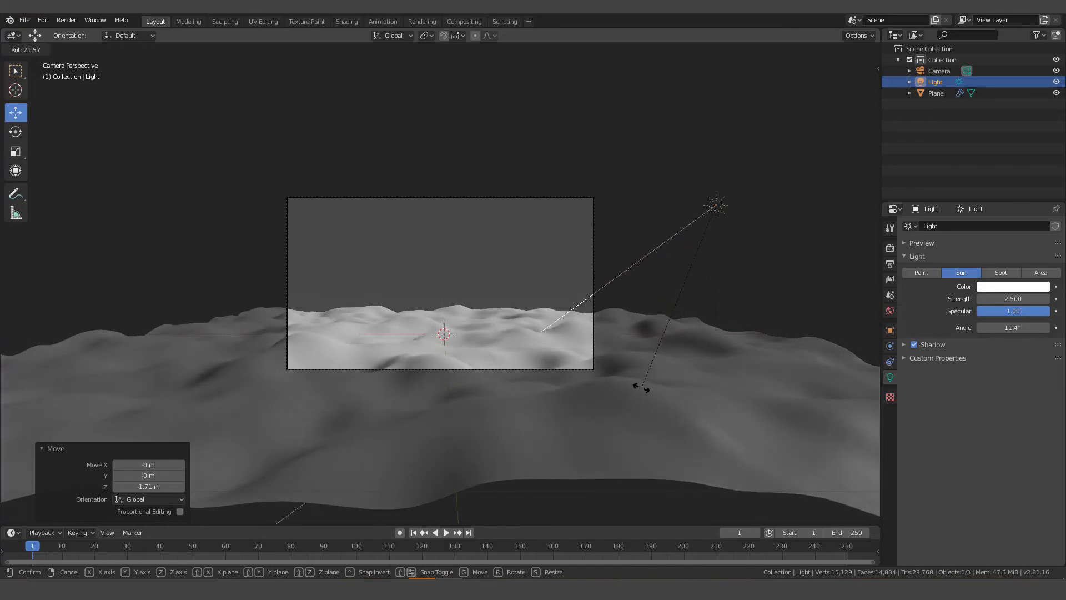
click(598, 369)
scroll(633, 347, down, 3)
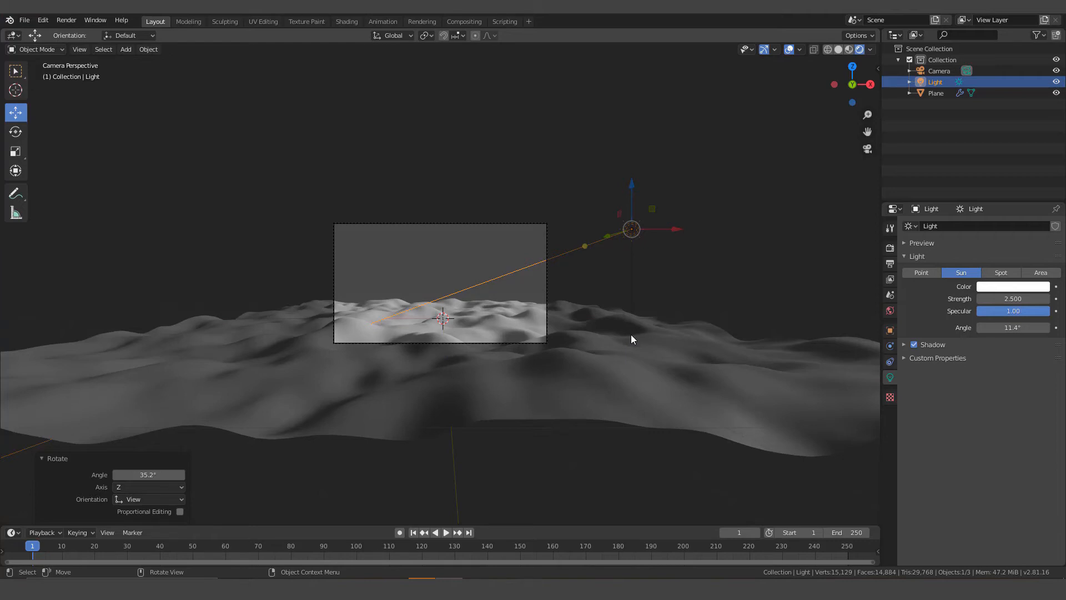
- From the top view, move the sun light -4 m along Y and rotate it about 32°, then return to the camera view
key(KP_7)
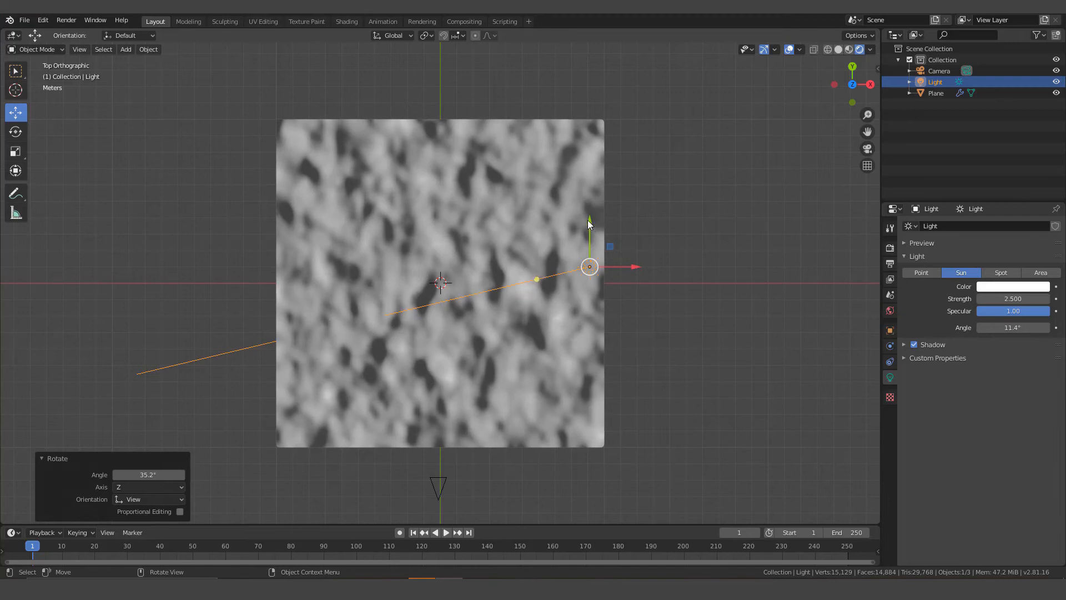
drag(589, 220, 571, 341)
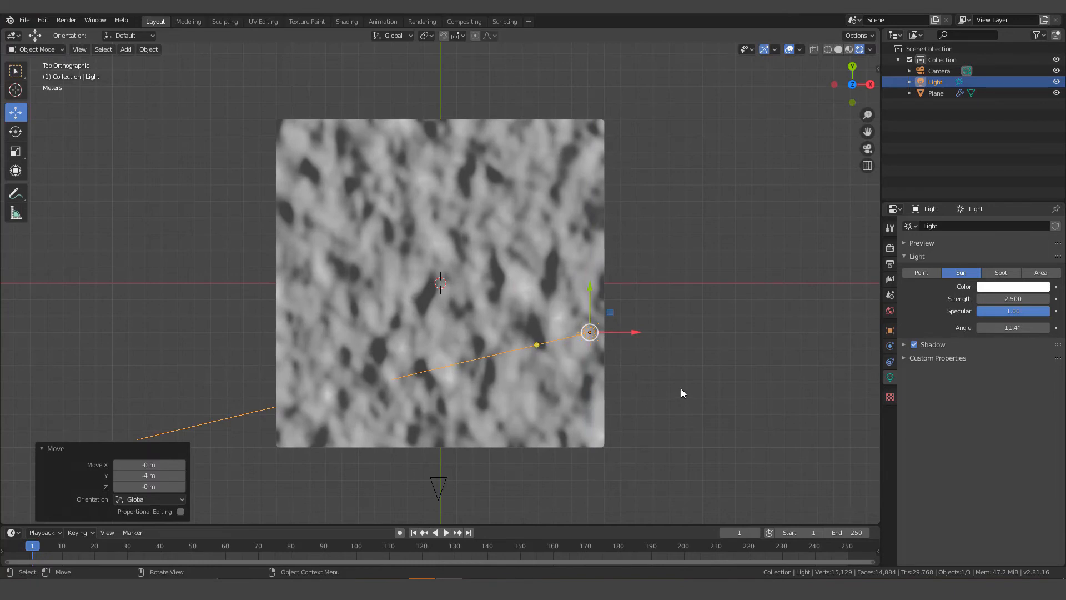
key(r)
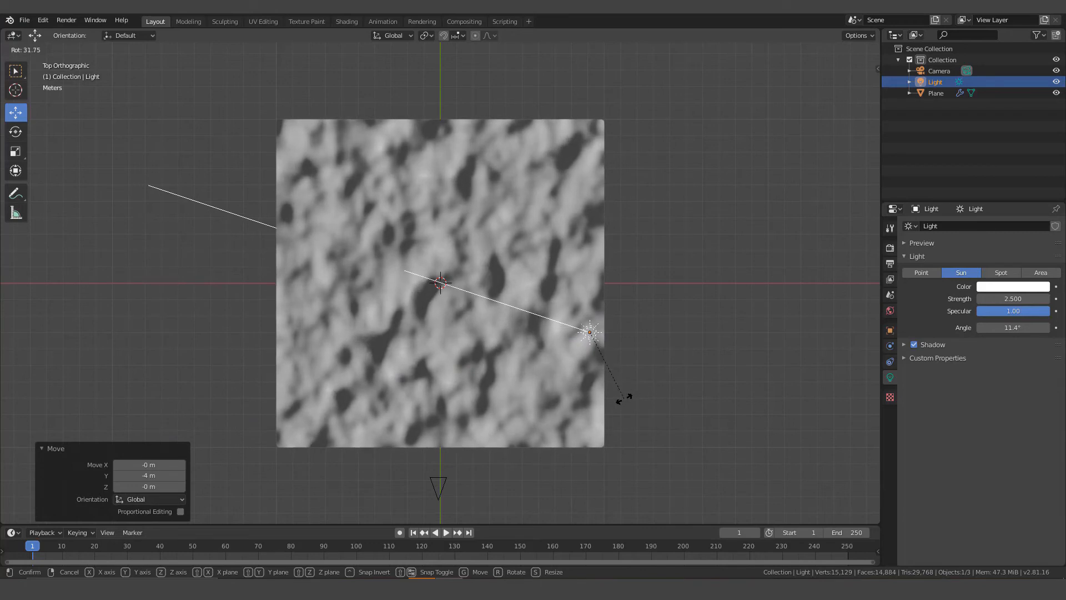
click(624, 398)
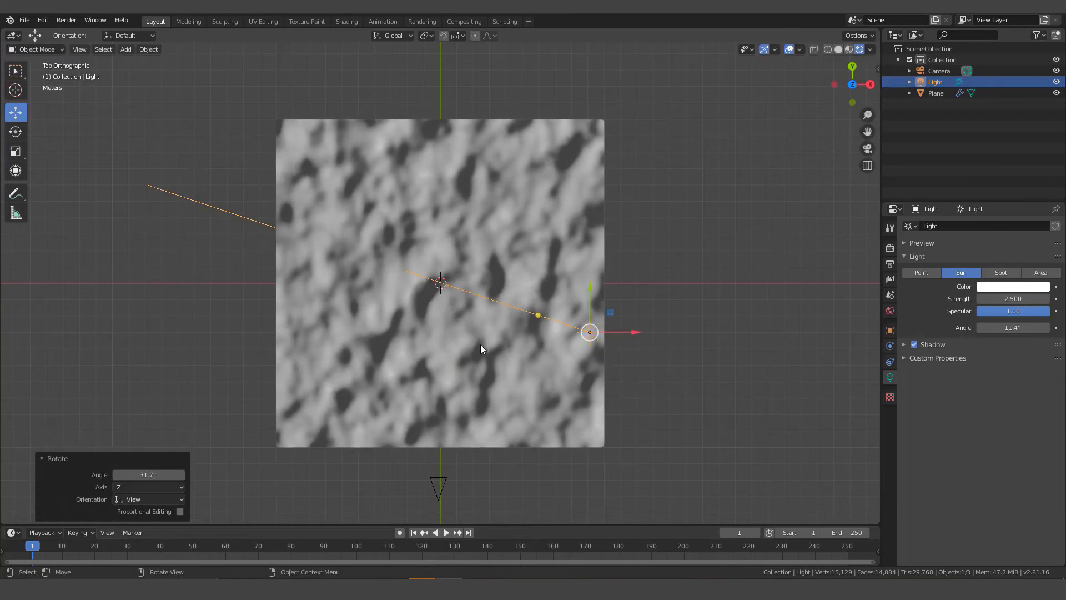
key(KP_0)
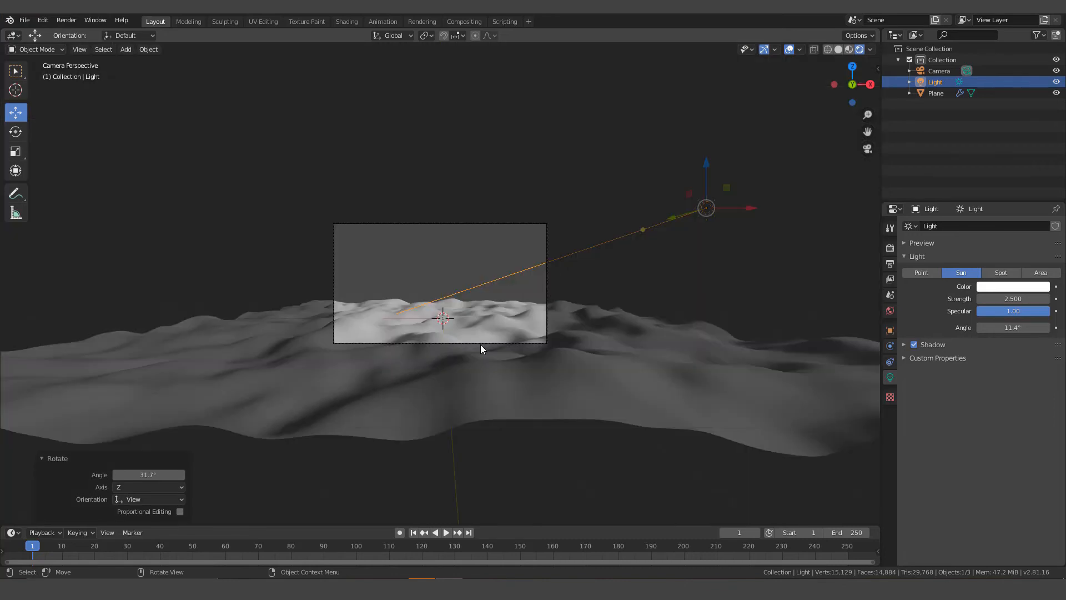
scroll(440, 337, up, 3)
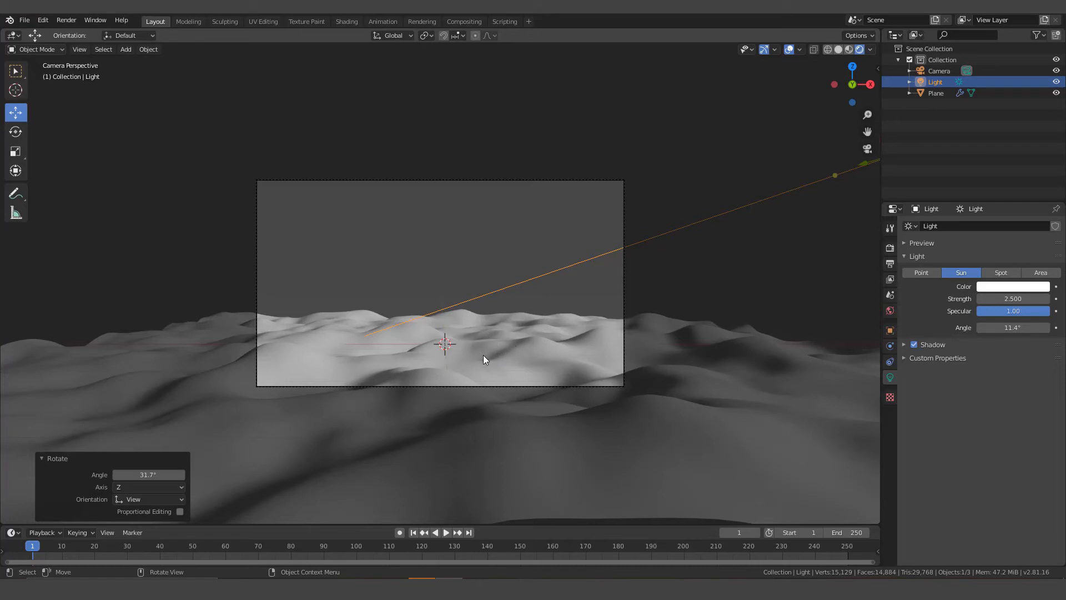
- Select the terrain plane and split the 3D viewport vertically, turning the new area into a Shader Editor
click(524, 345)
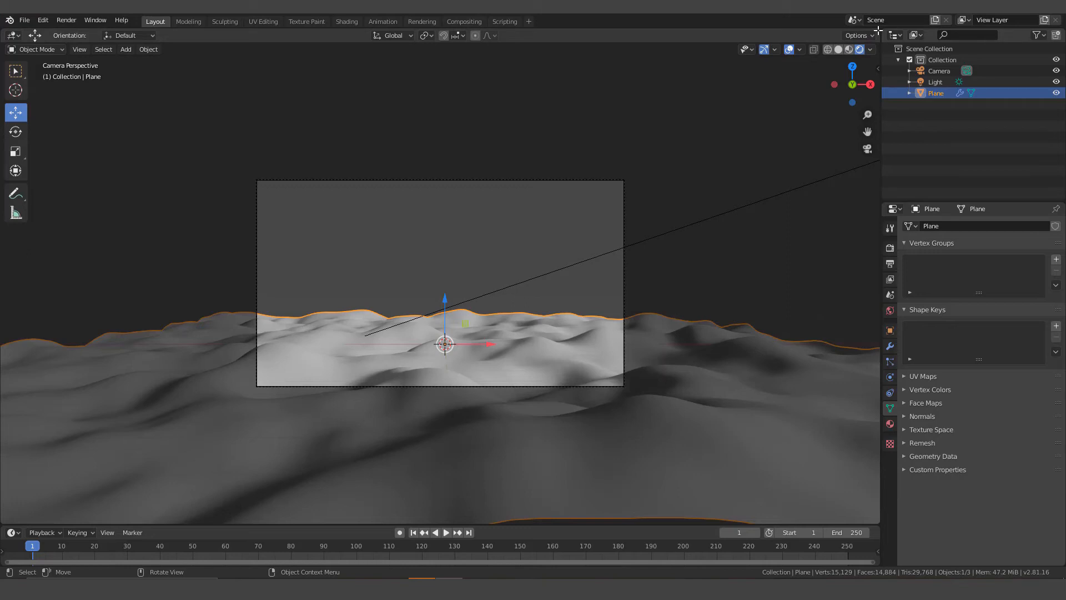
drag(878, 30, 496, 83)
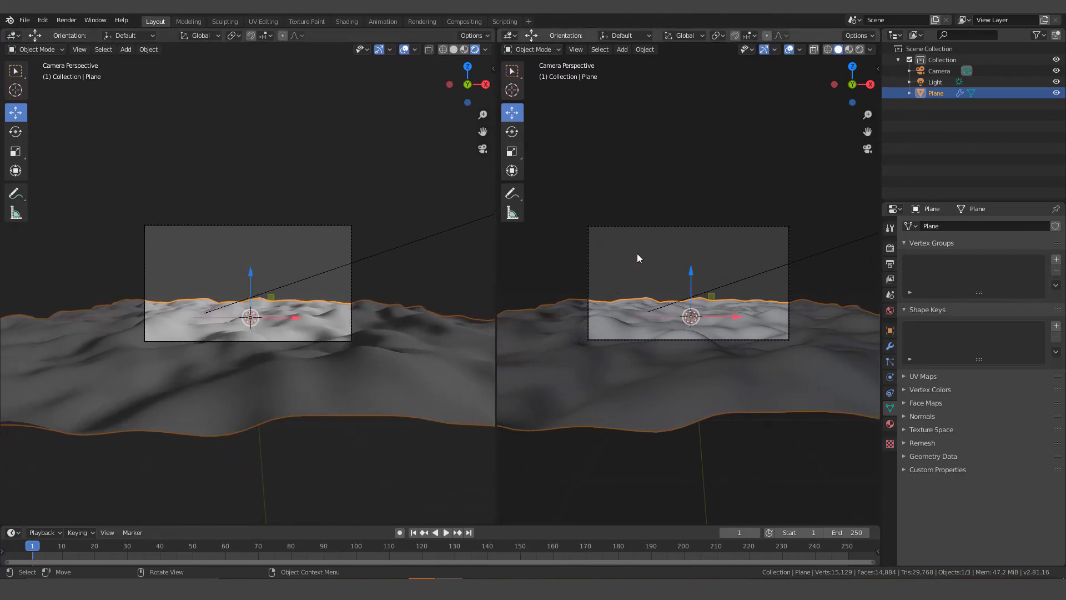
click(509, 35)
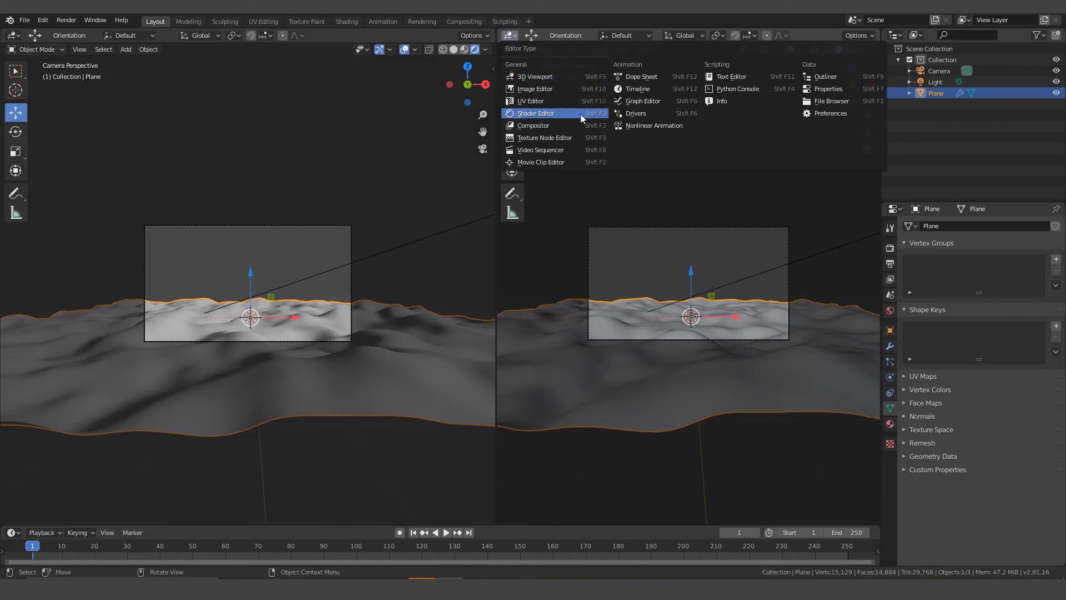
click(534, 112)
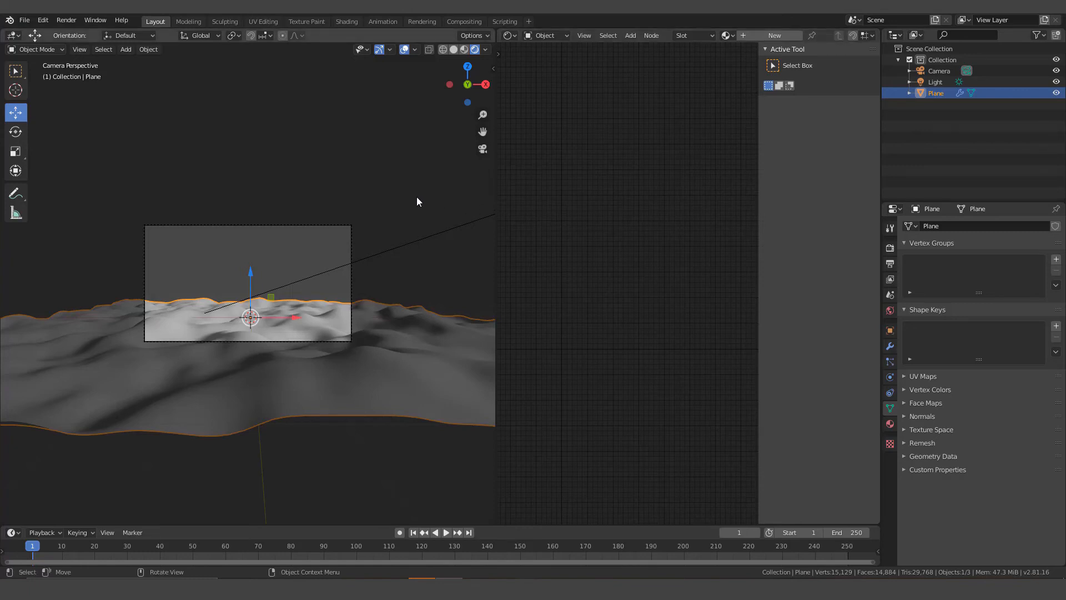
- Hide the Shader Editor's sidebar and create a new material for the terrain plane
key(n)
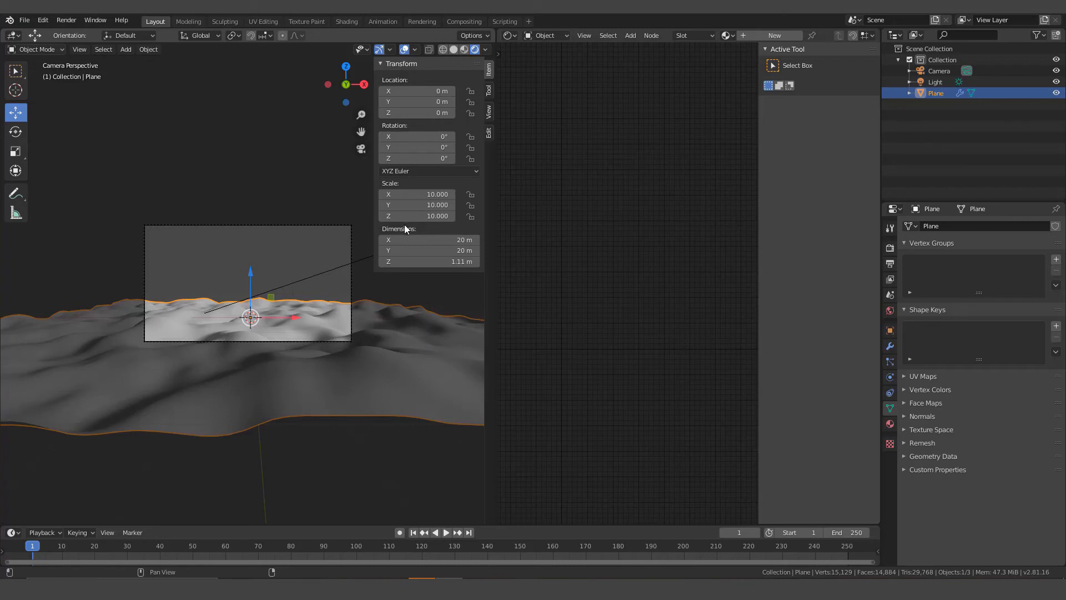
key(n)
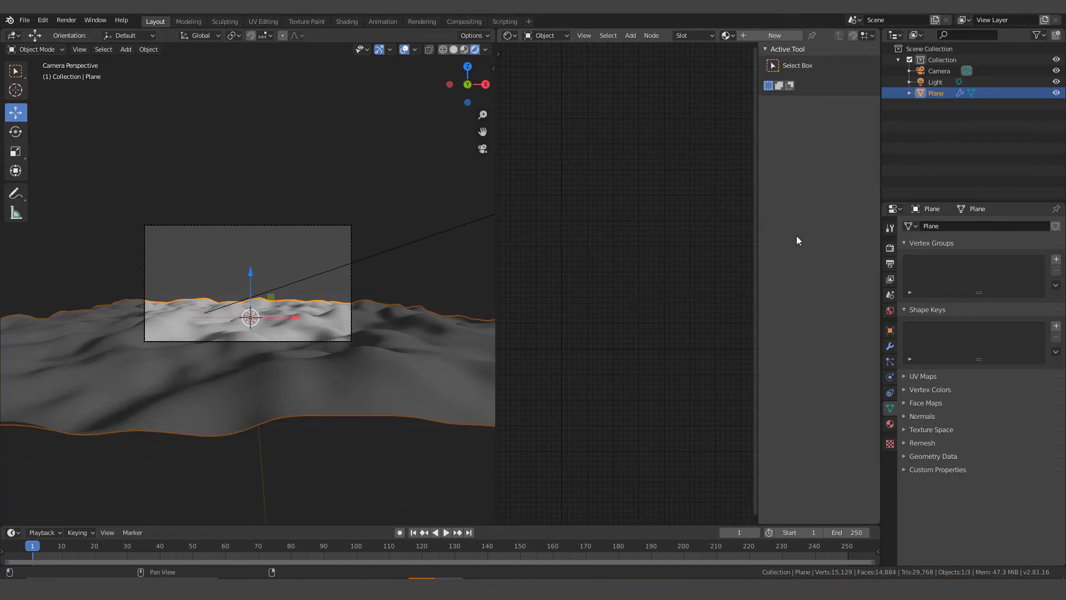
key(n)
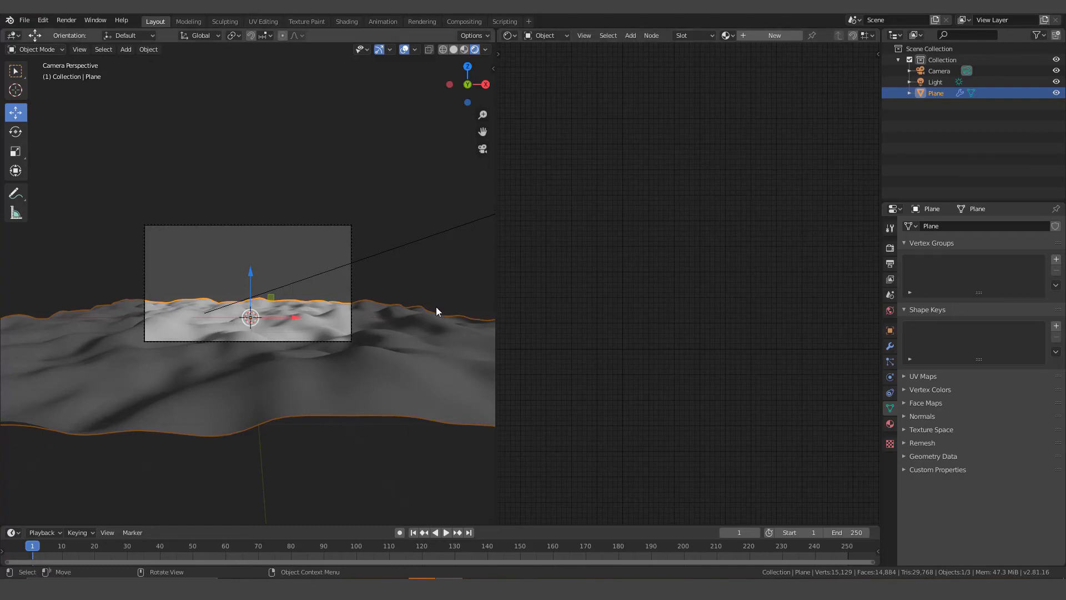
click(774, 35)
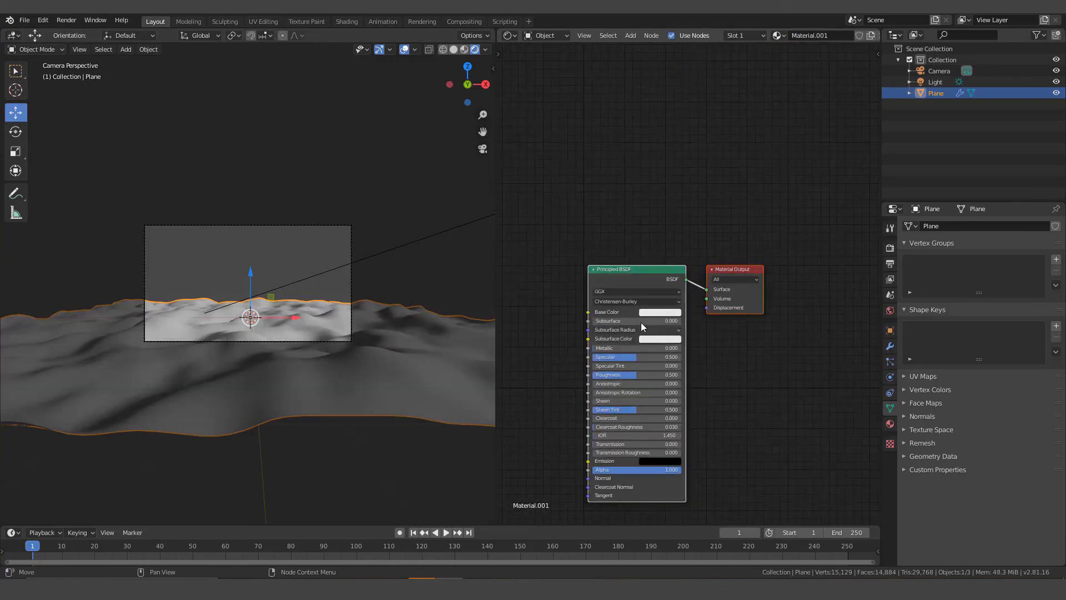
- Rename the terrain plane's new material to "ground"
scroll(643, 326, down, 3)
scroll(735, 42, down, 2)
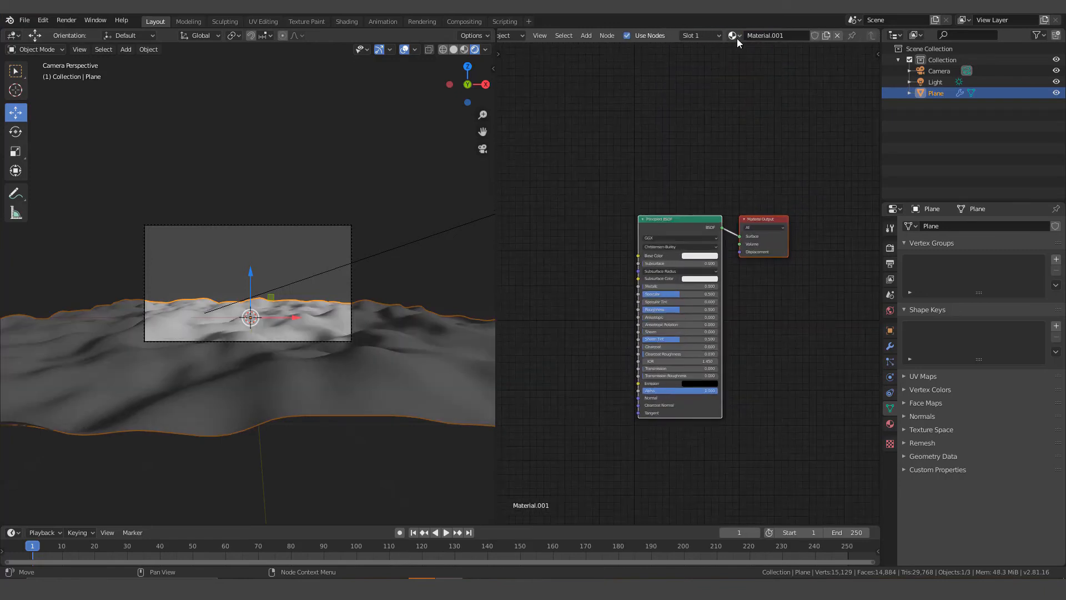
click(787, 35)
key(BackSpace)
text(ground)
key(Return)
scroll(736, 298, up, 3)
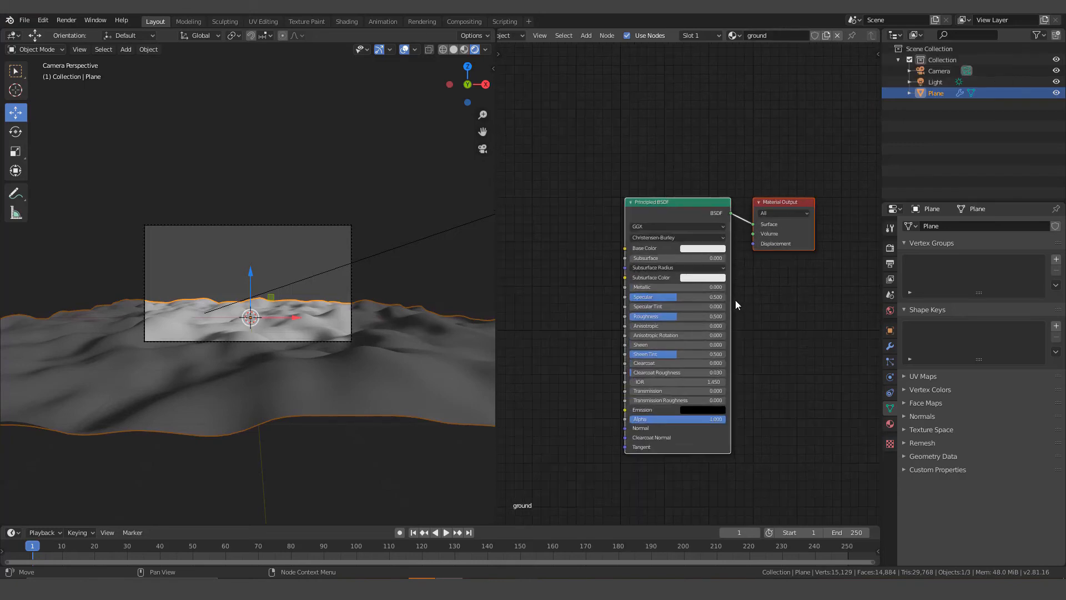
middle_drag(734, 302, 749, 218)
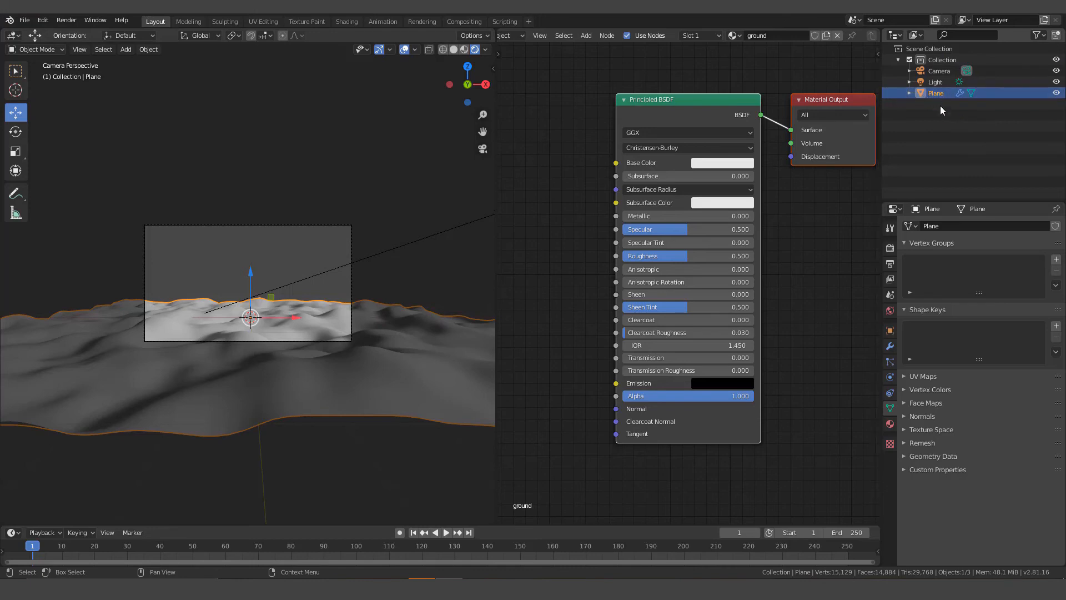
- Rename the Plane object to "ground" in the scene collection
double_click(948, 93)
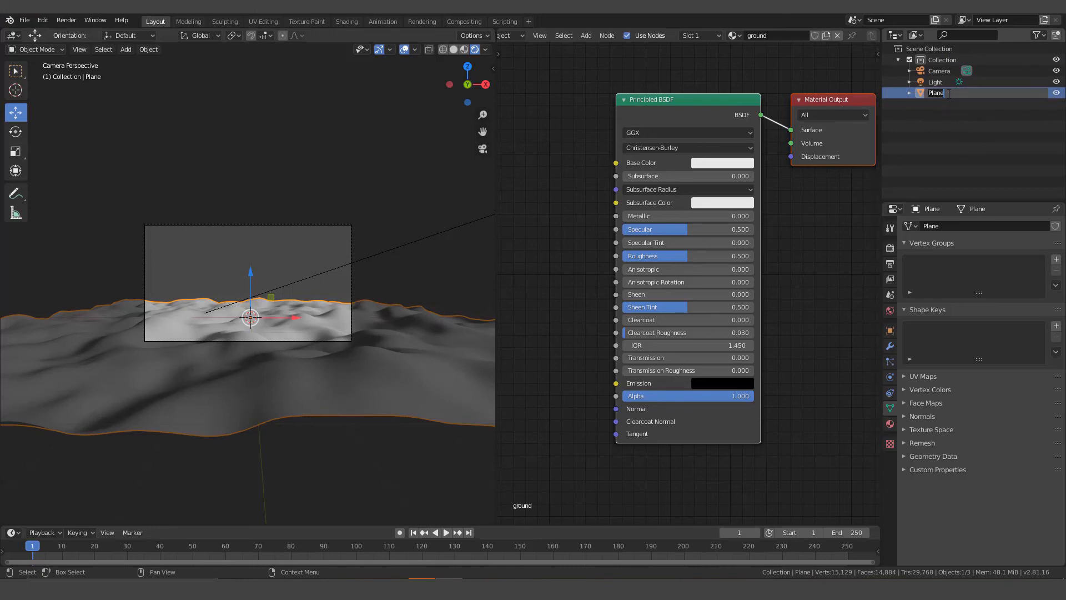
key(BackSpace)
text(grond)
key(BackSpace)
key(BackSpace)
text(und)
key(Return)
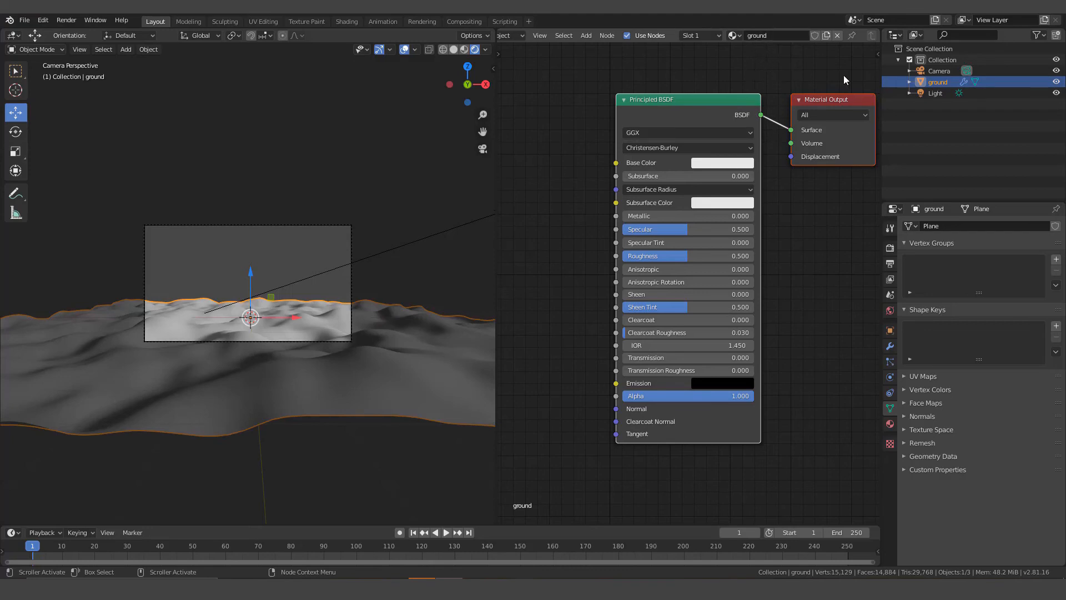
- Add an Ambient Occlusion node to the ground material, well to the left of the Principled BSDF node
scroll(341, 359, down, 1)
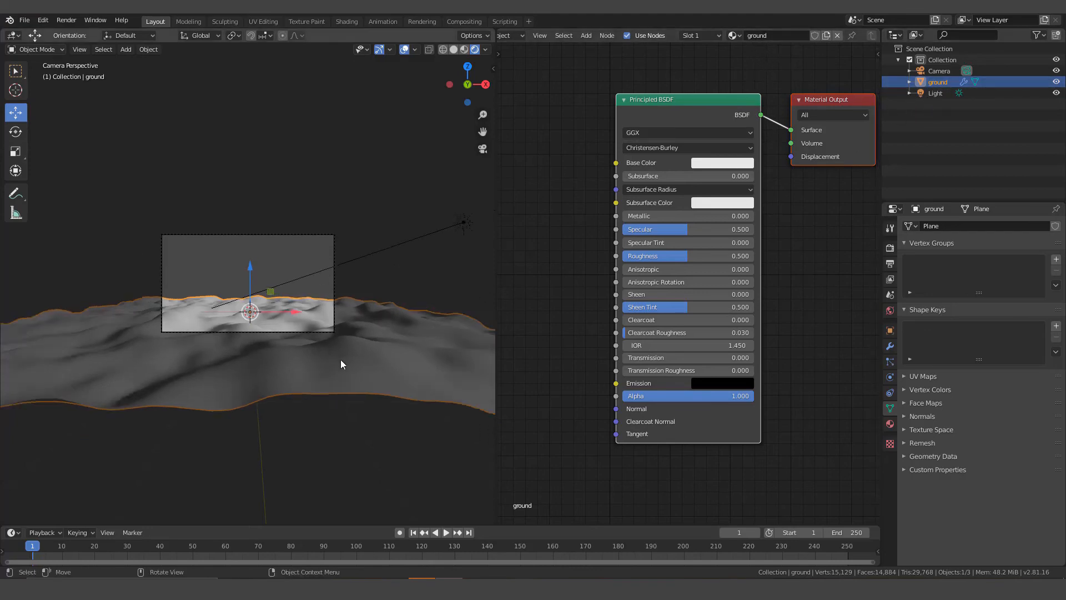
scroll(341, 360, up, 3)
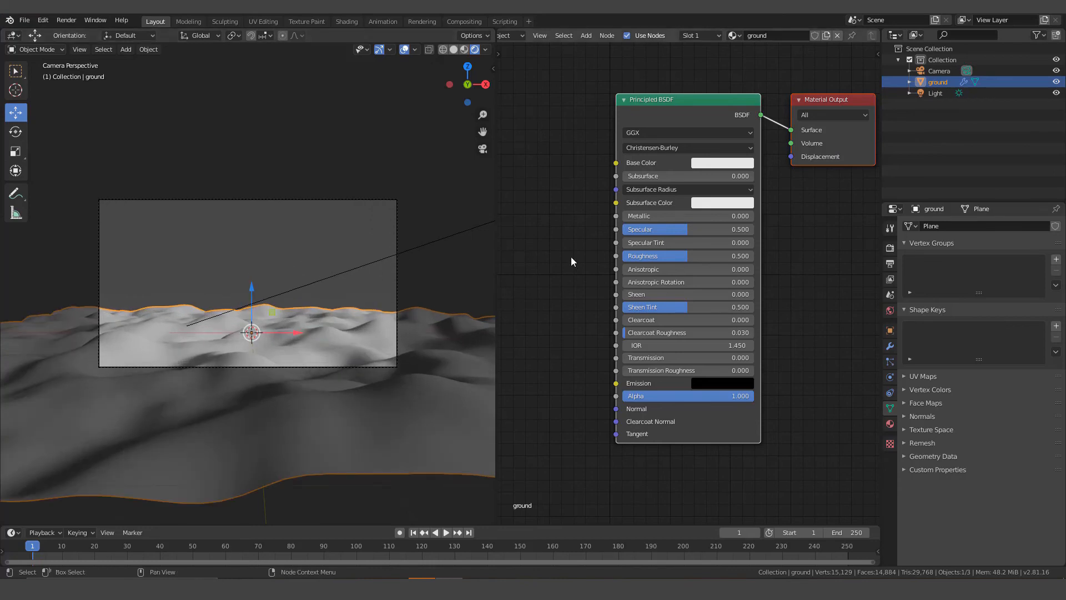
middle_drag(571, 256, 695, 258)
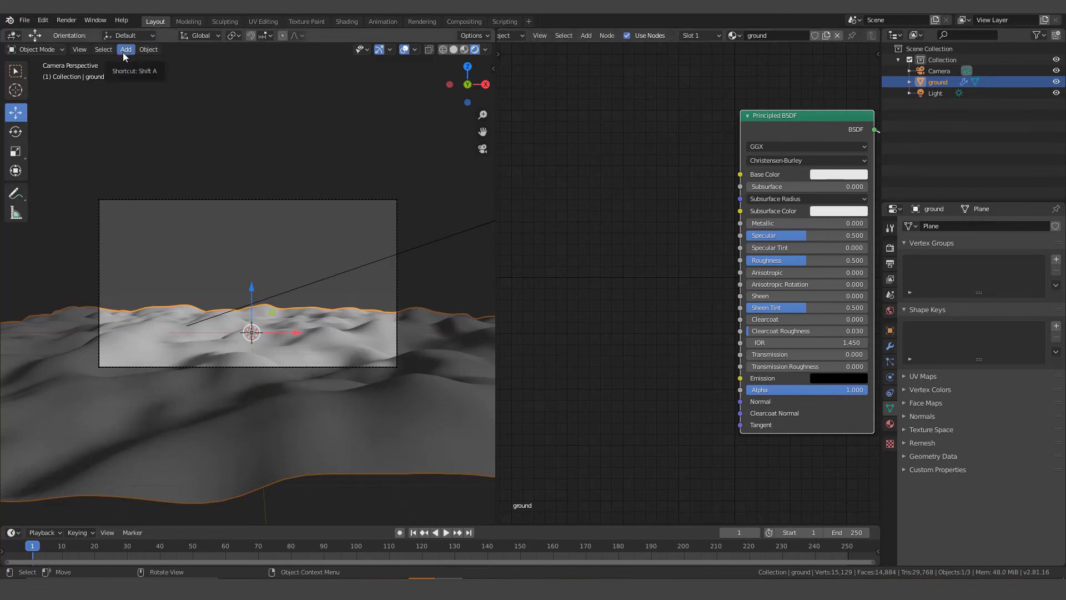
click(587, 36)
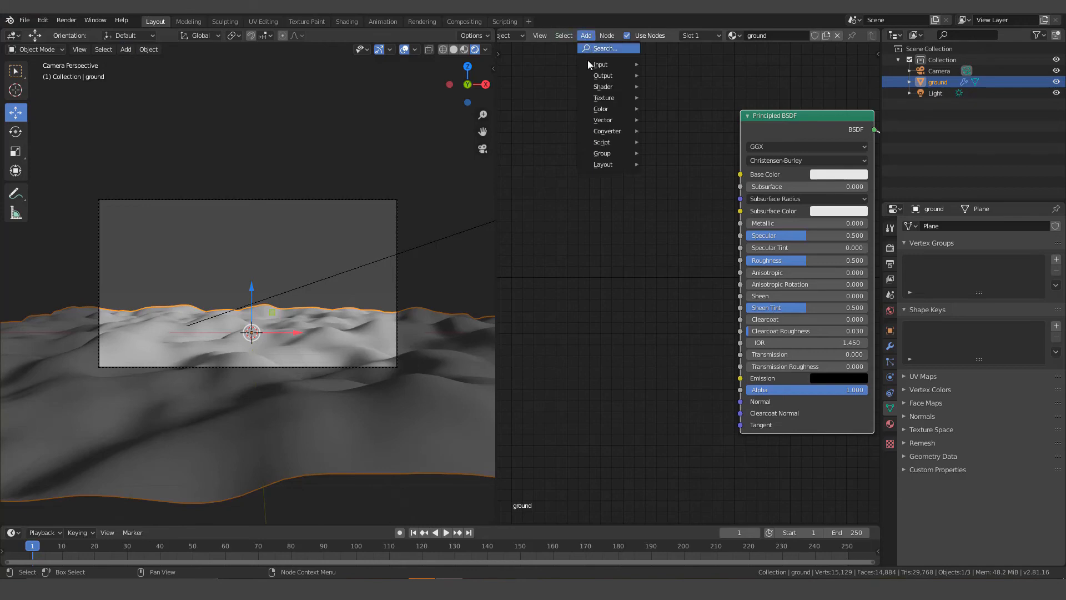
mouse_move(595, 66)
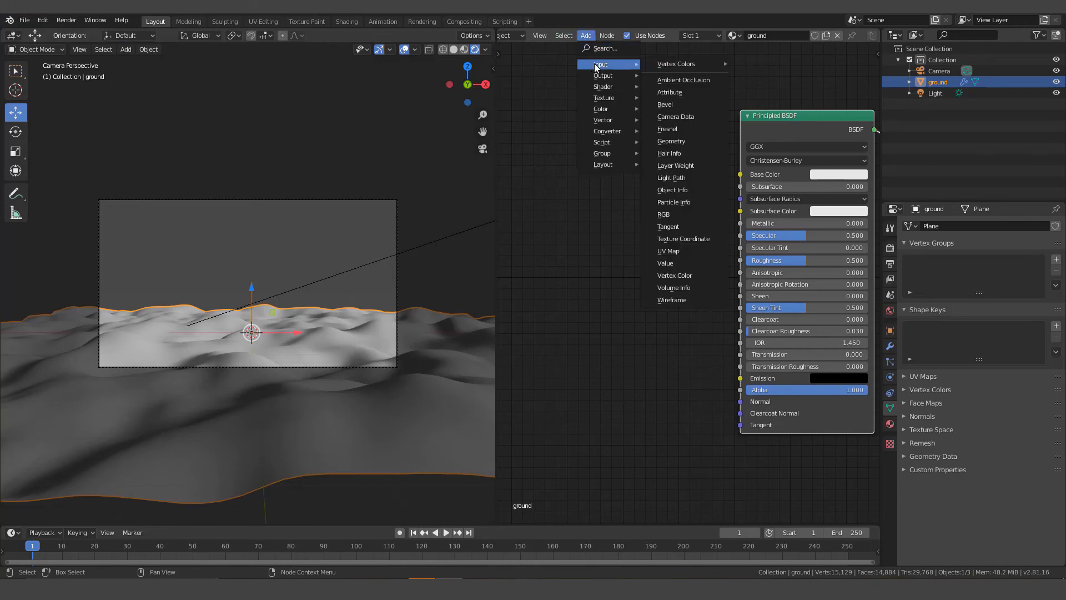
click(674, 80)
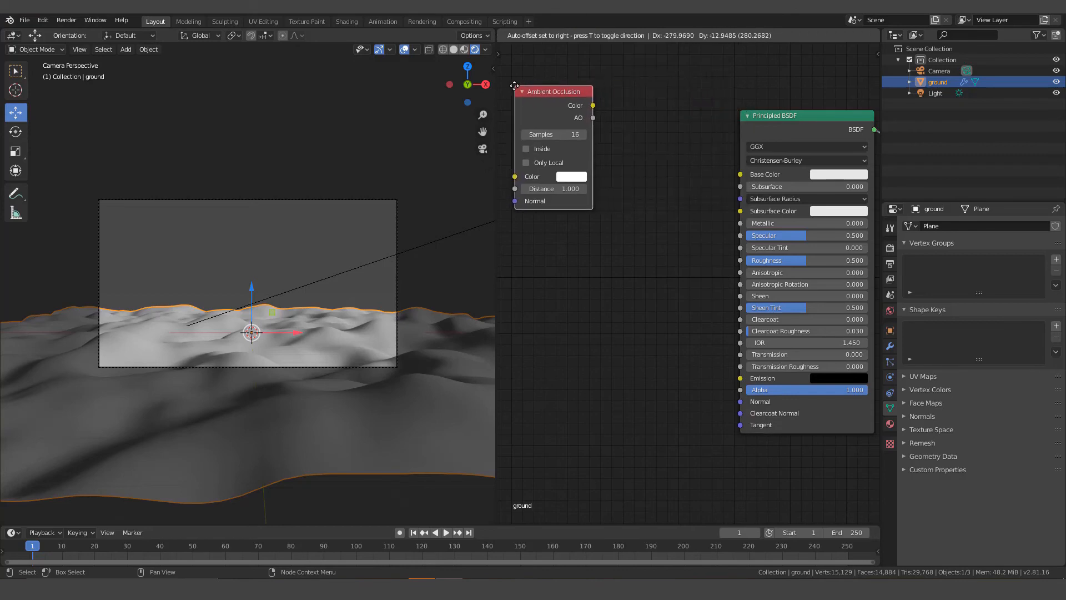
click(506, 89)
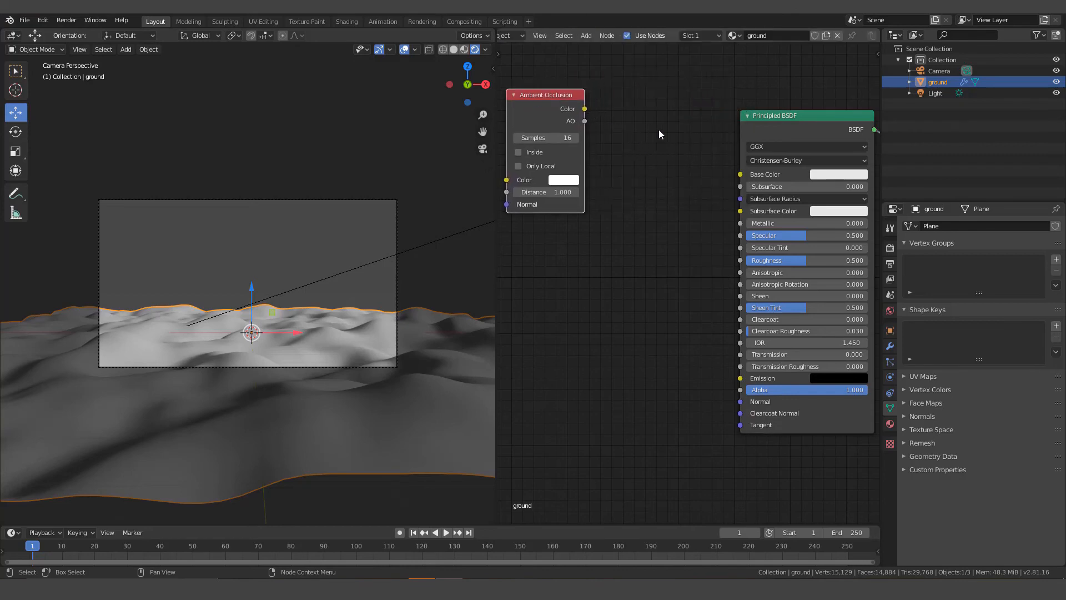
- Add a ColorRamp node between the Ambient Occlusion and Principled BSDF nodes
scroll(665, 189, down, 1)
middle_drag(661, 212, 676, 186)
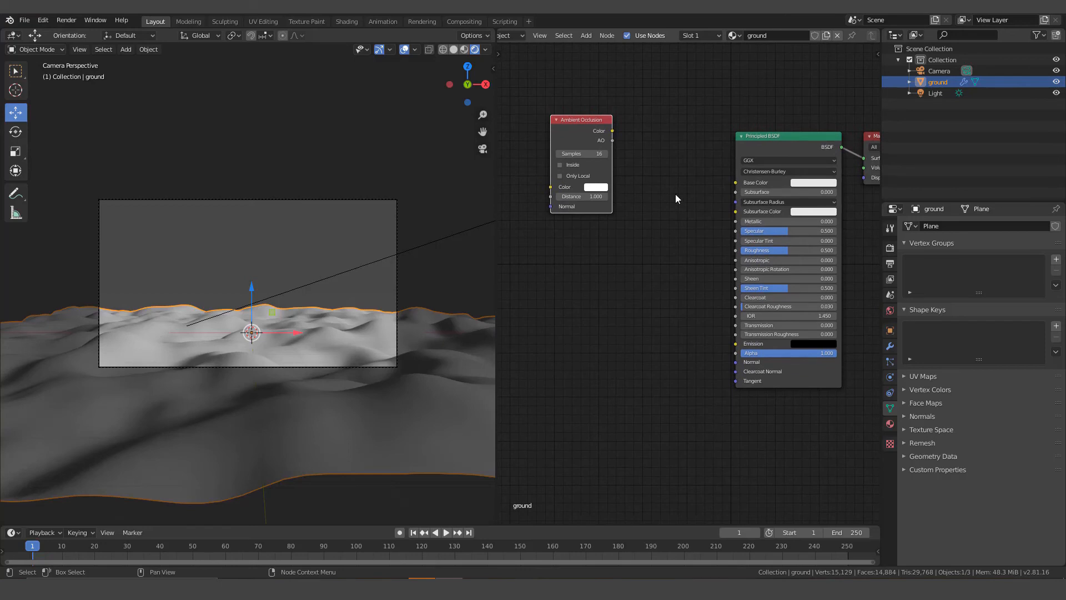
key(shift+a)
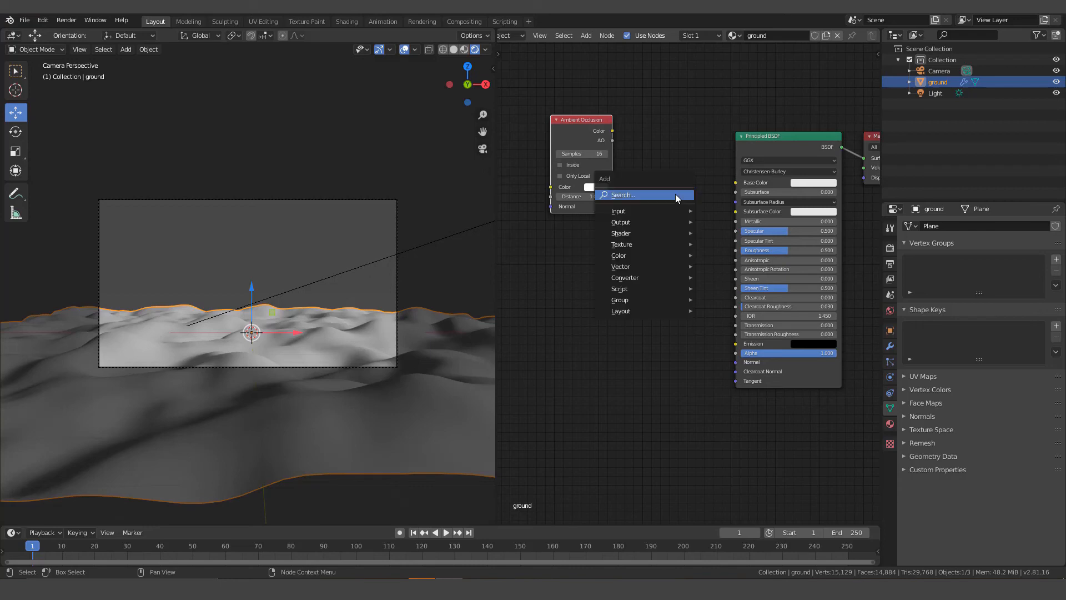
mouse_move(633, 278)
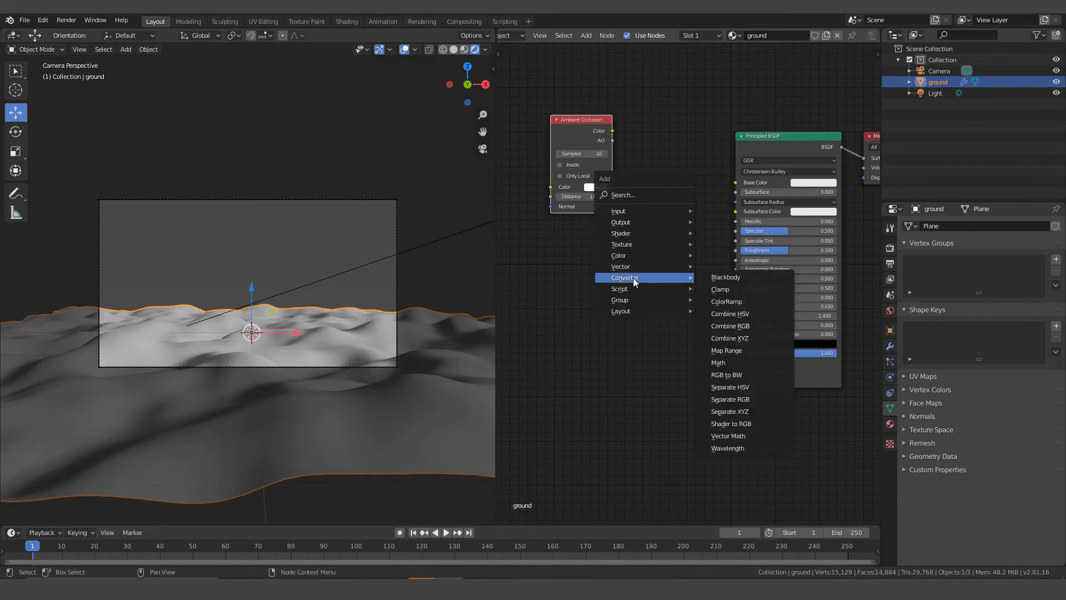
click(722, 302)
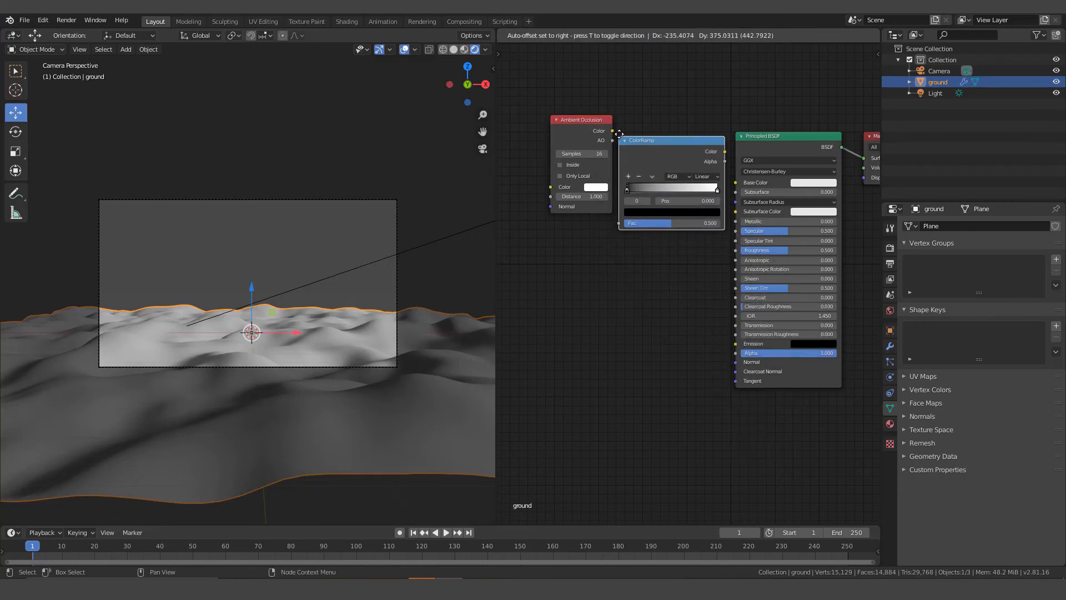
click(619, 124)
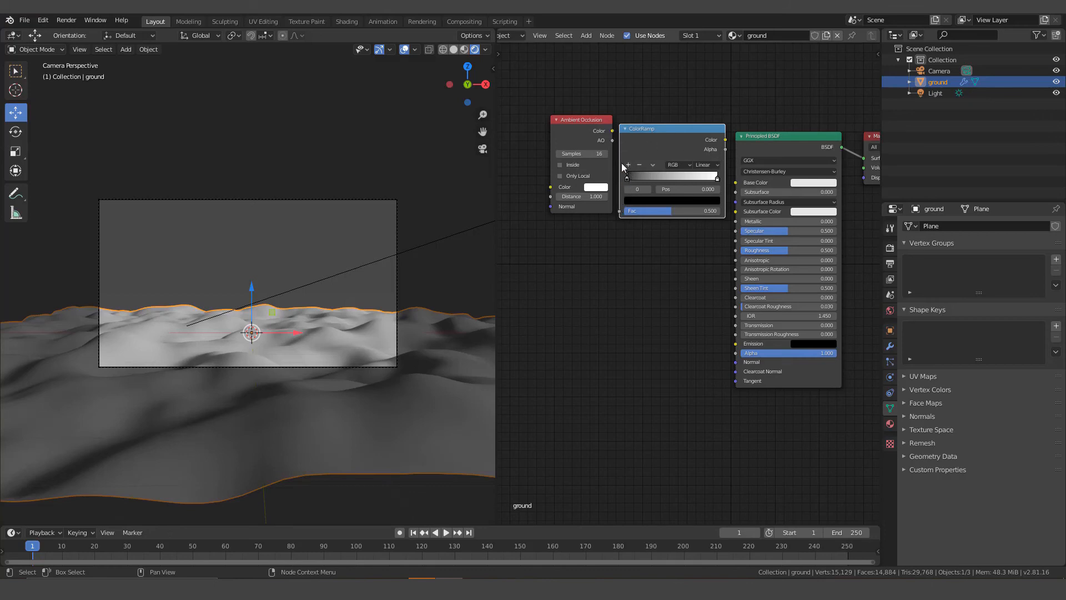
- Space out the nodes and link Ambient Occlusion Color to the ColorRamp's Fac, and the ColorRamp's Color to the Principled BSDF's Base Color
drag(577, 137, 540, 135)
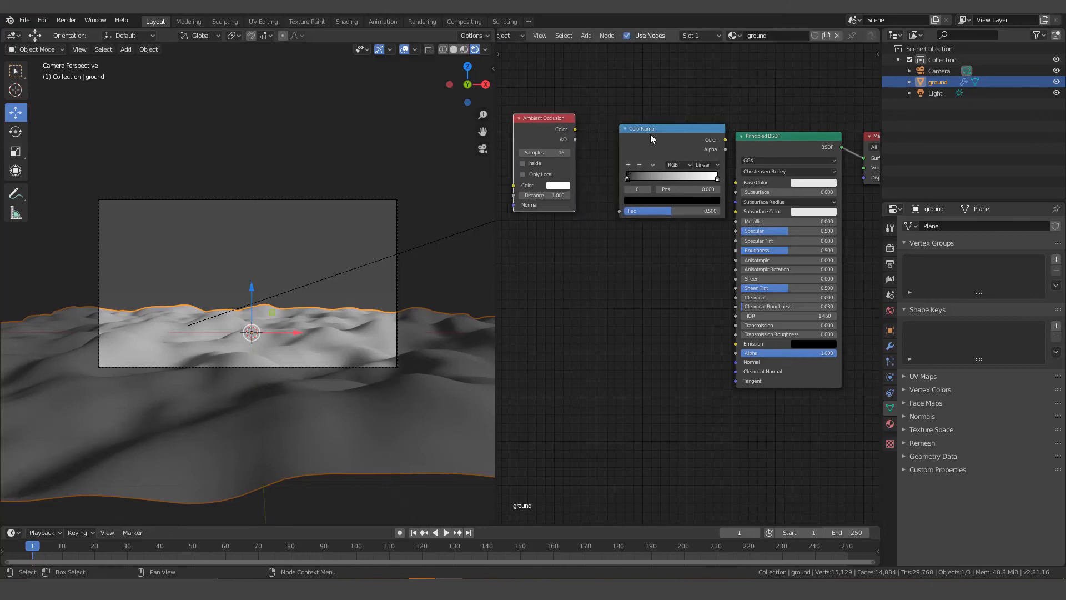
drag(651, 134, 606, 212)
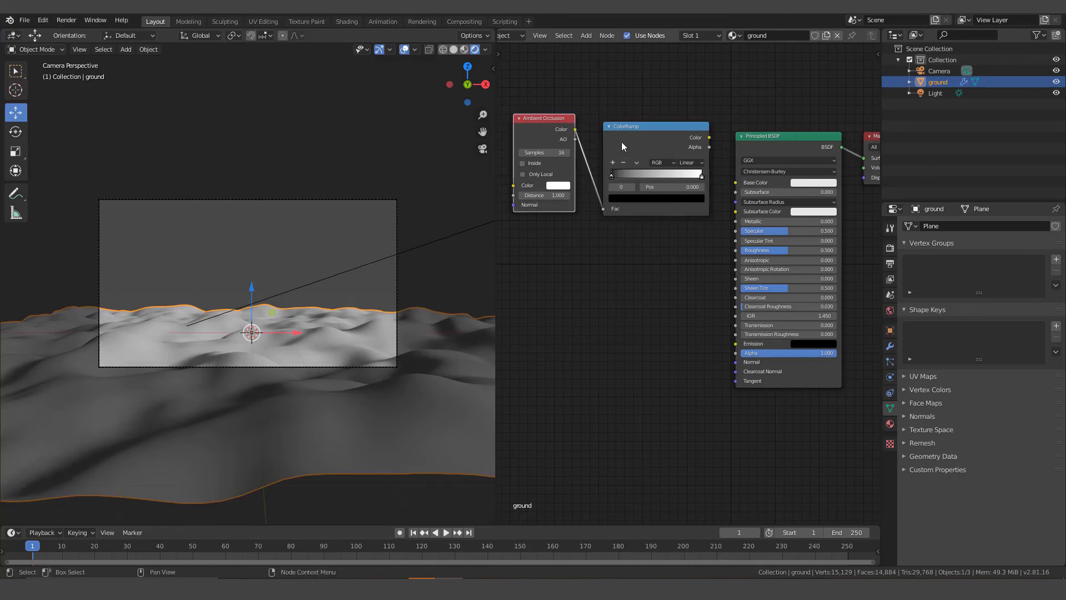
scroll(692, 175, up, 3)
middle_drag(694, 182, 778, 331)
drag(808, 183, 854, 260)
scroll(773, 336, down, 2)
middle_drag(771, 331, 724, 292)
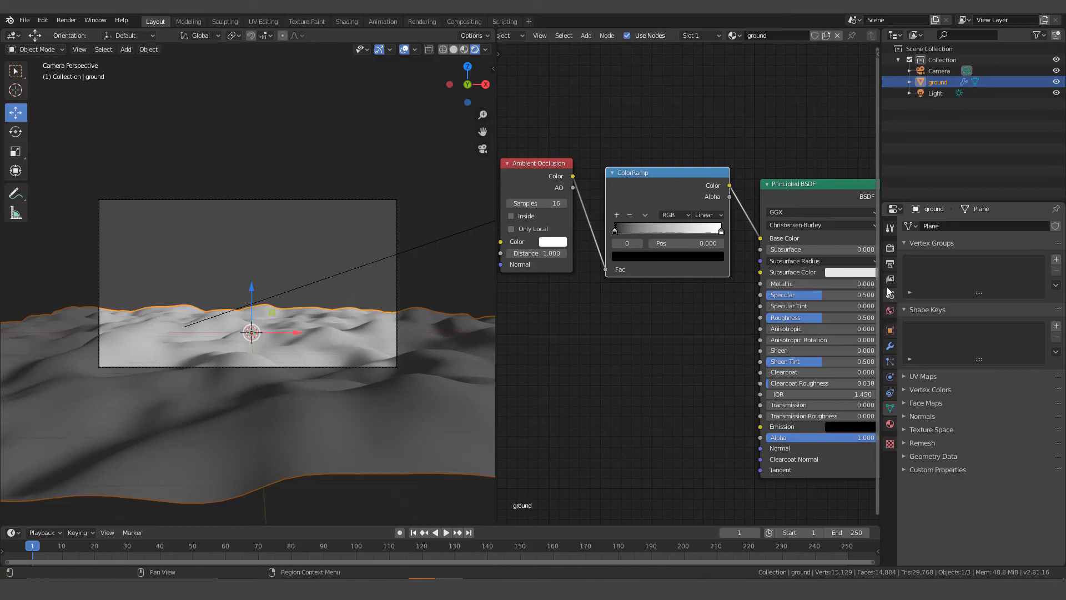
- Enable Ambient Occlusion and Screen Space Reflections in the Eevee render settings and check the shadow options
click(890, 249)
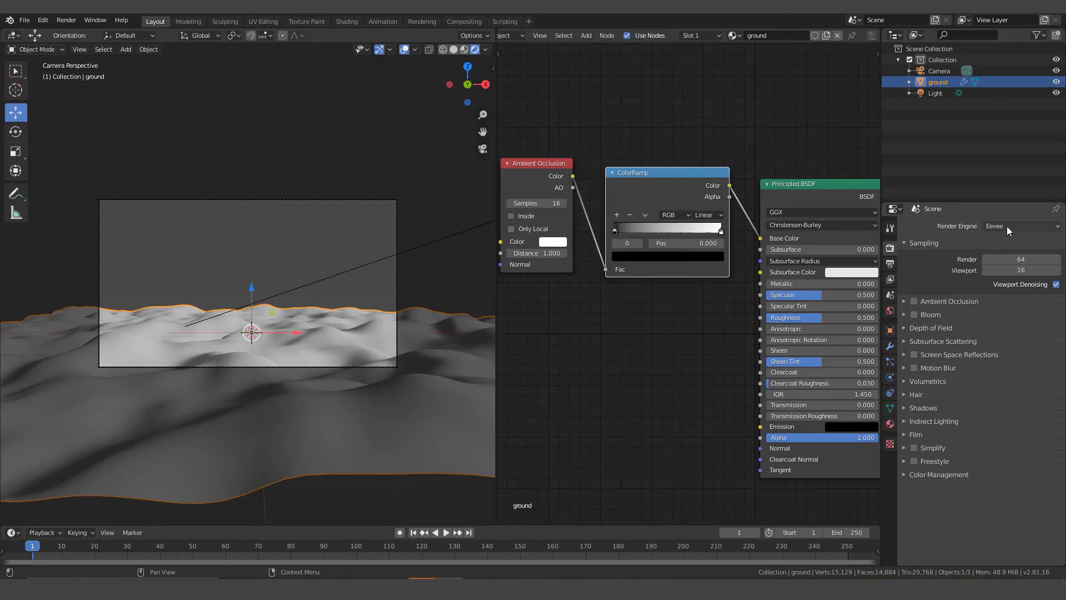
click(914, 301)
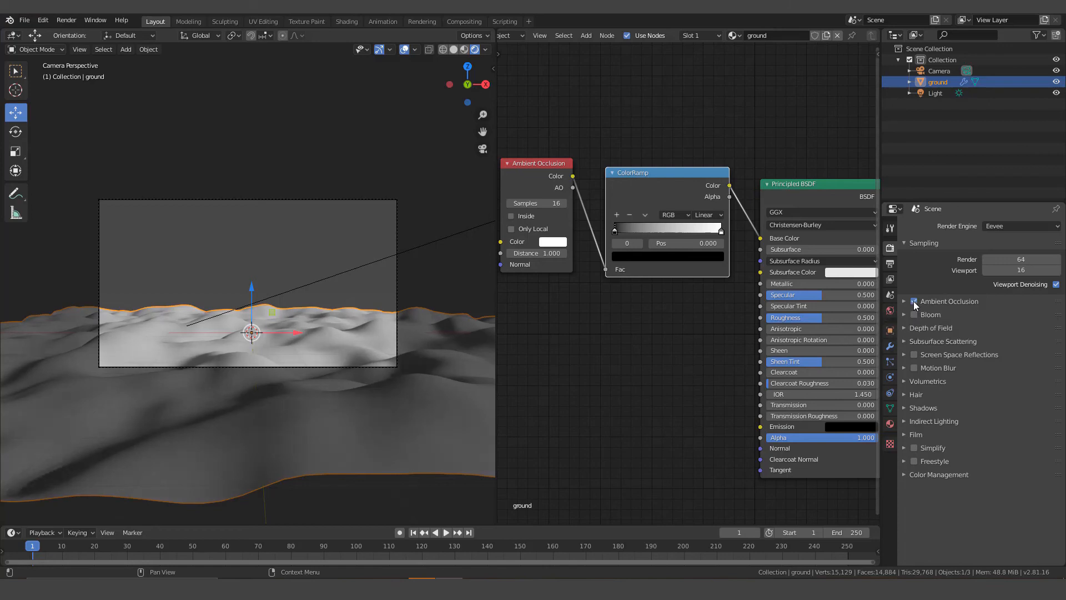
click(914, 355)
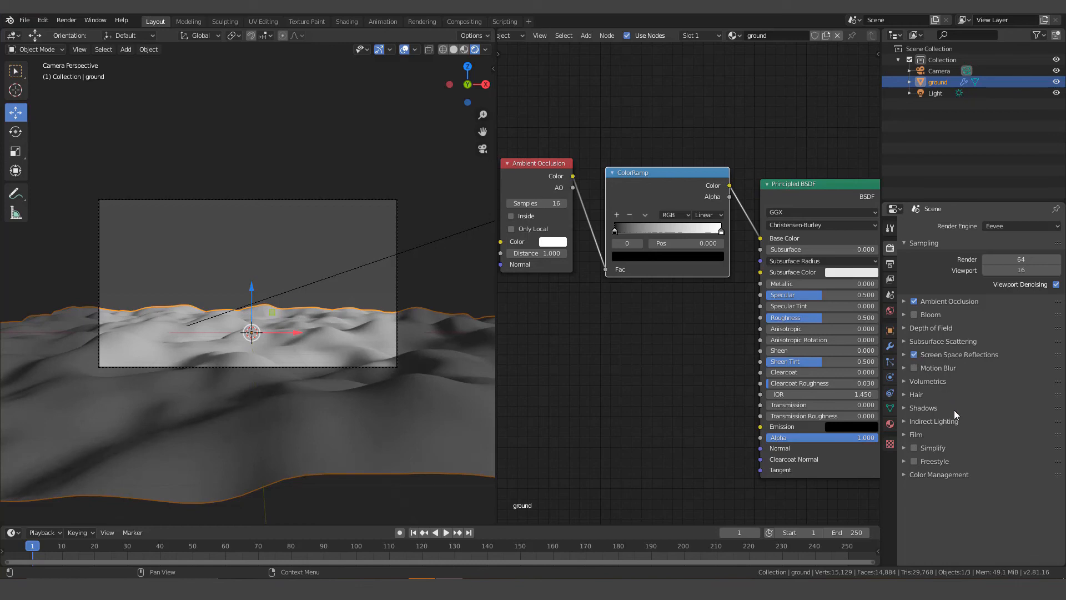
click(903, 408)
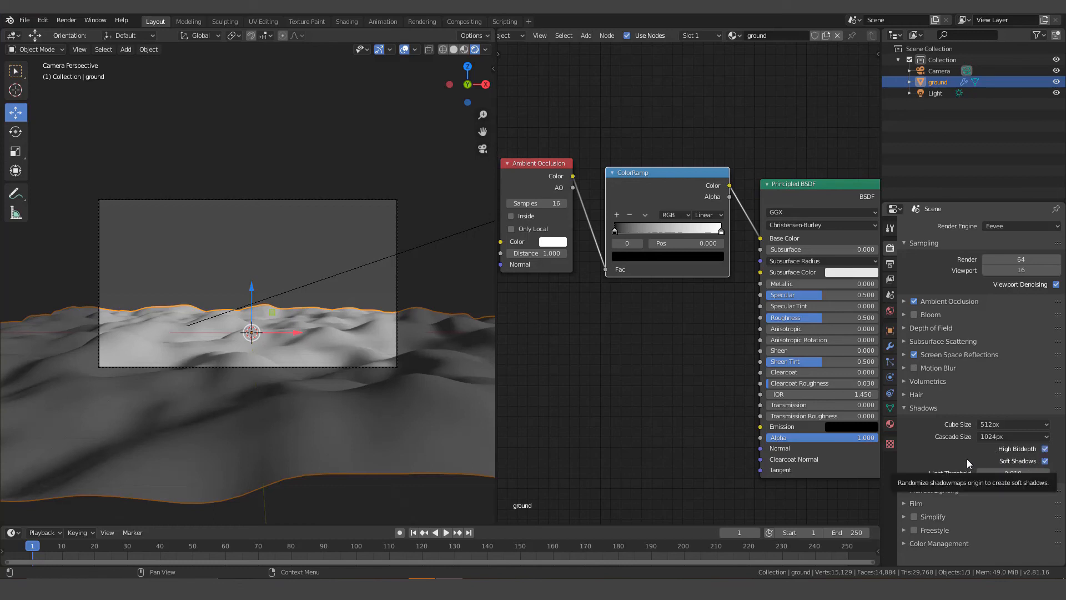
click(903, 408)
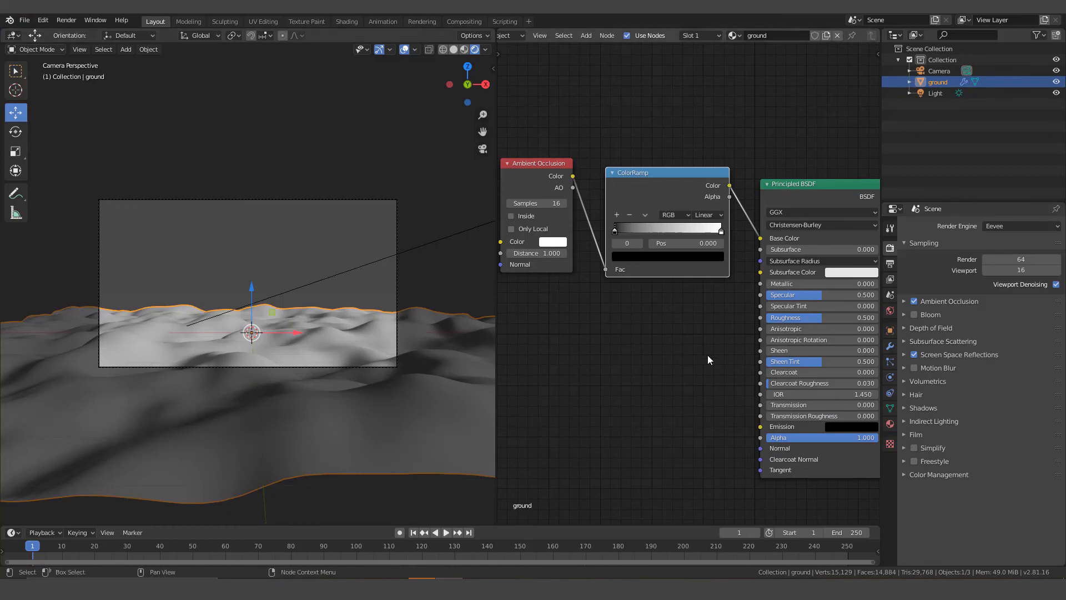
- Add a 3D Noise Texture node below the Ambient Occlusion node and place a duplicate of it directly underneath
scroll(707, 355, down, 1)
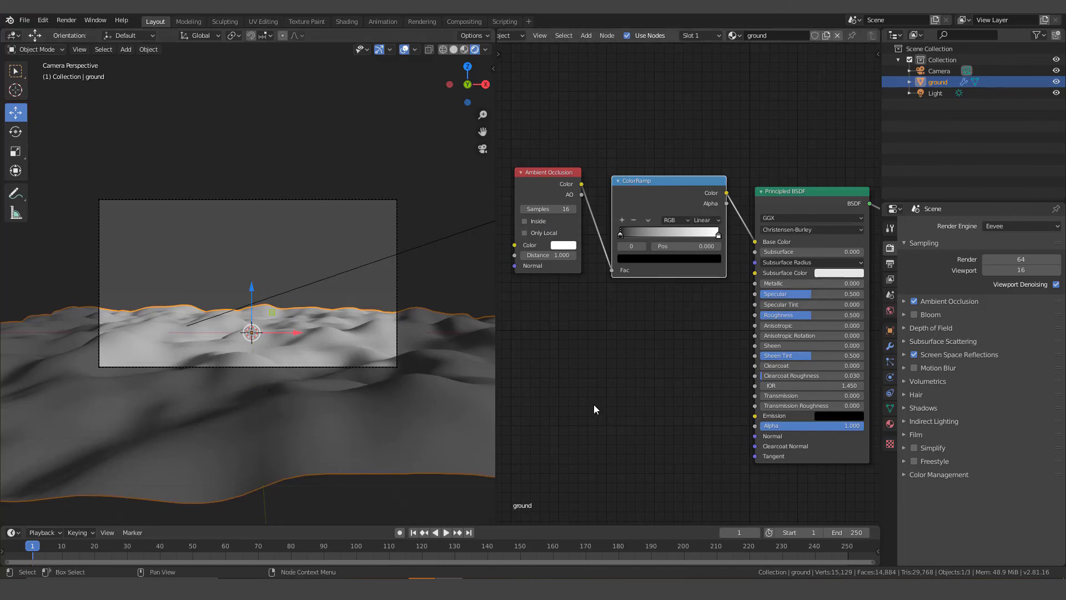
scroll(578, 394, down, 1)
middle_drag(578, 391, 609, 353)
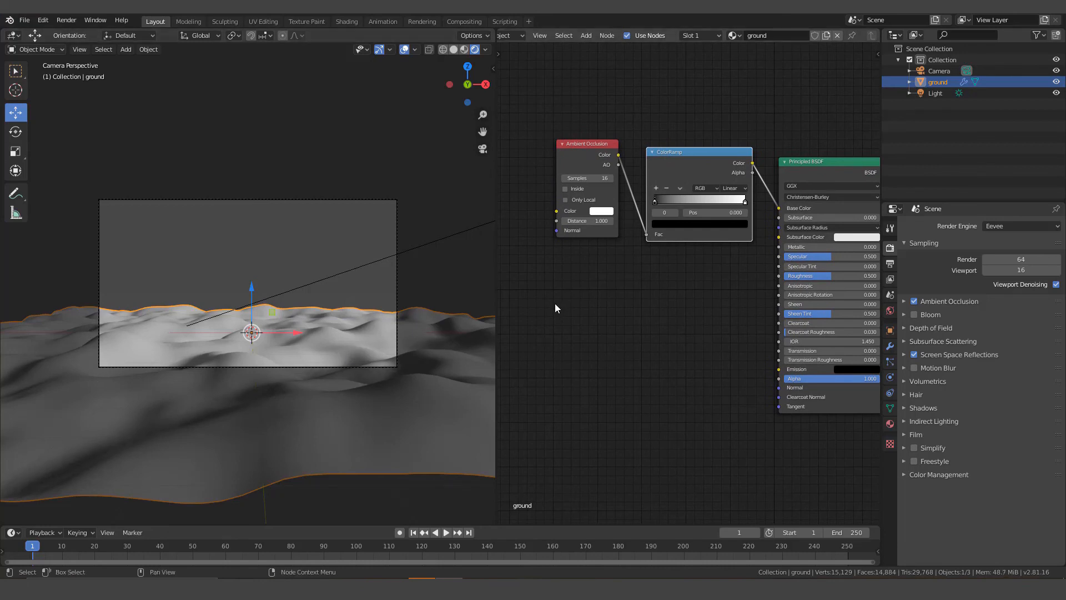
key(shift+a)
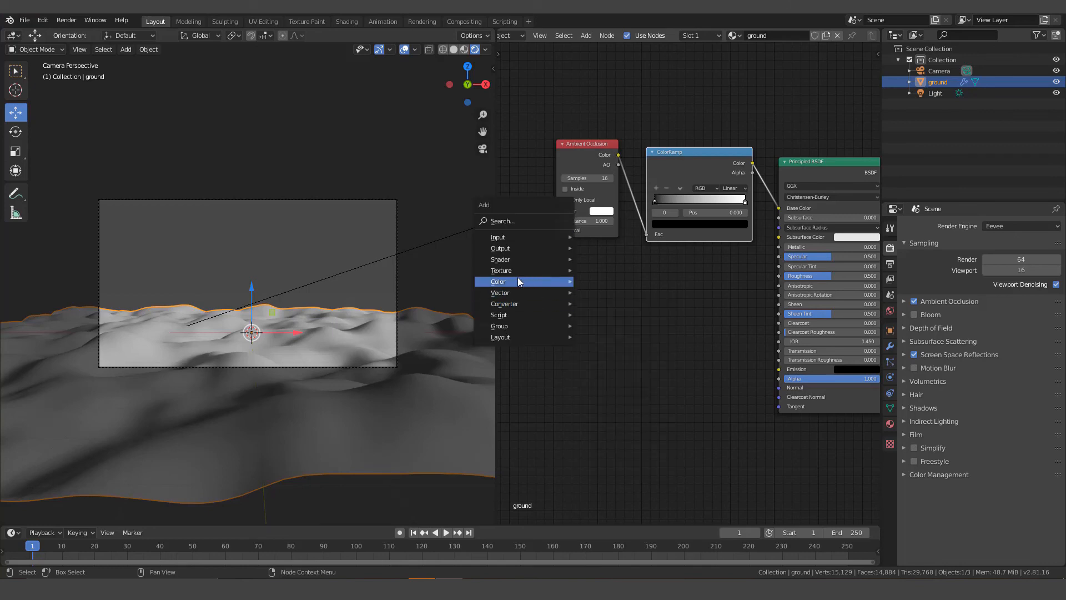
mouse_move(507, 272)
click(608, 395)
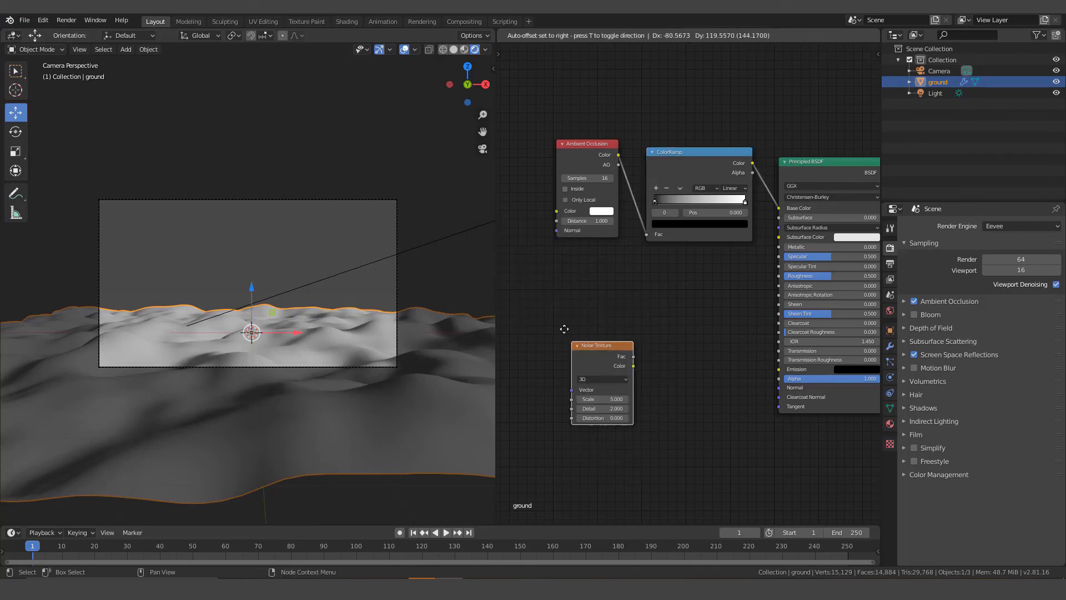
click(541, 301)
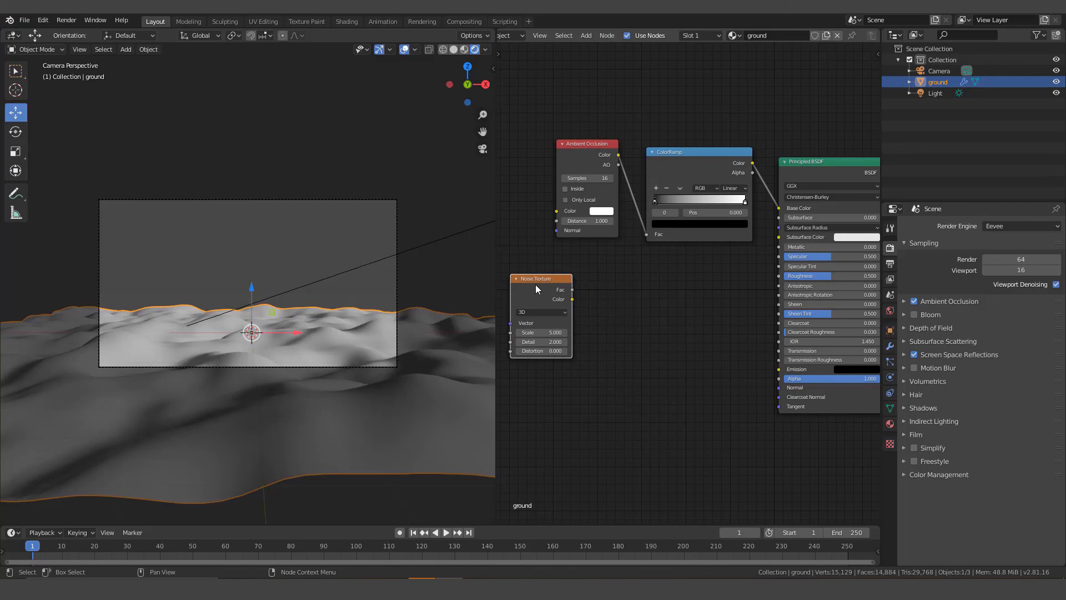
key(shift+d)
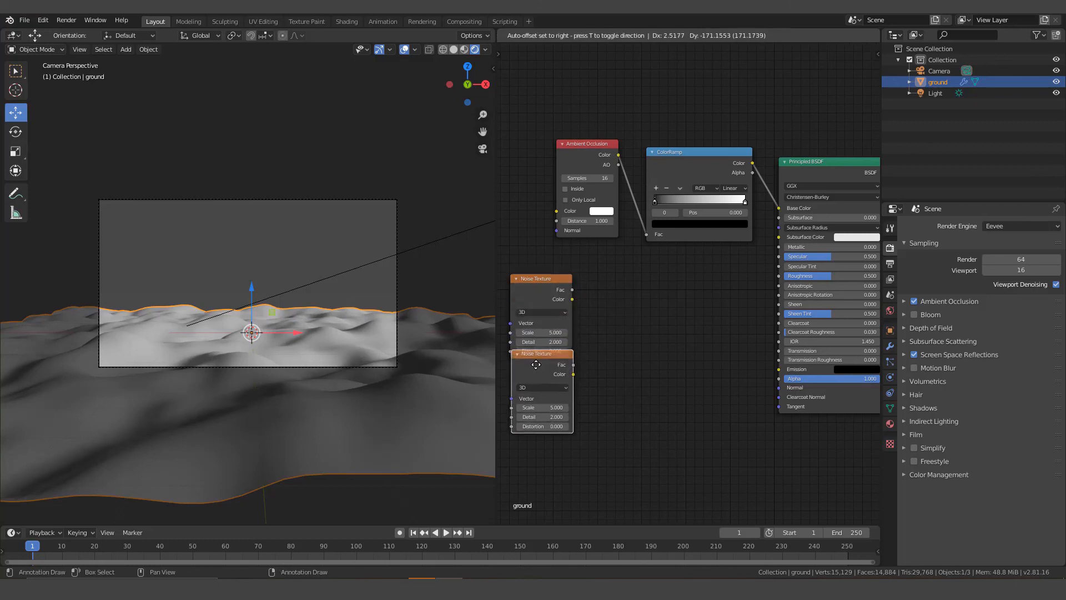
click(536, 387)
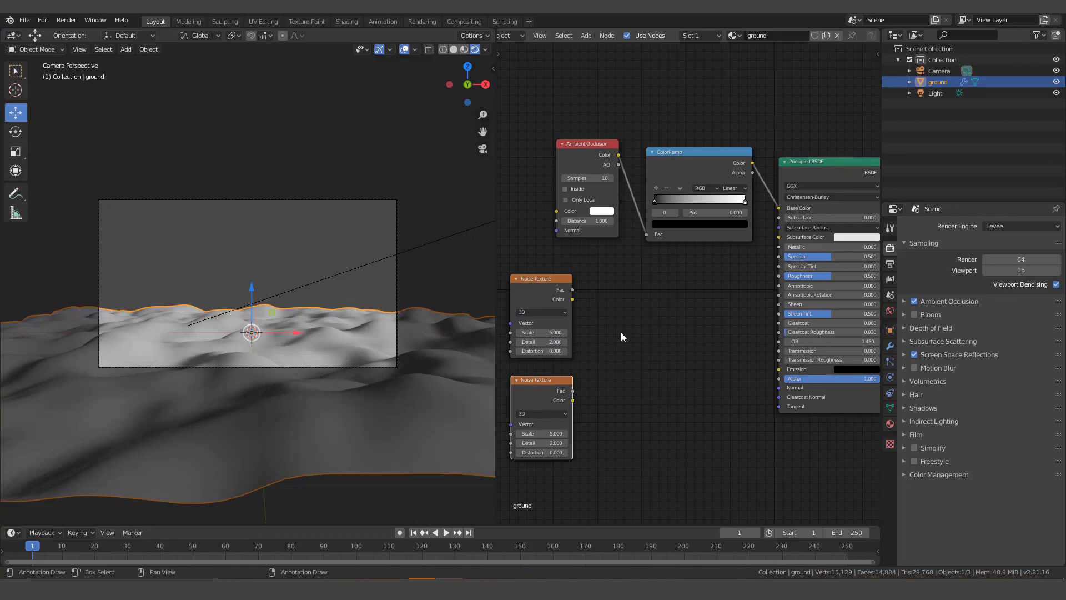
- Add a Bump node to the right of the upper Noise Texture node
key(shift+a)
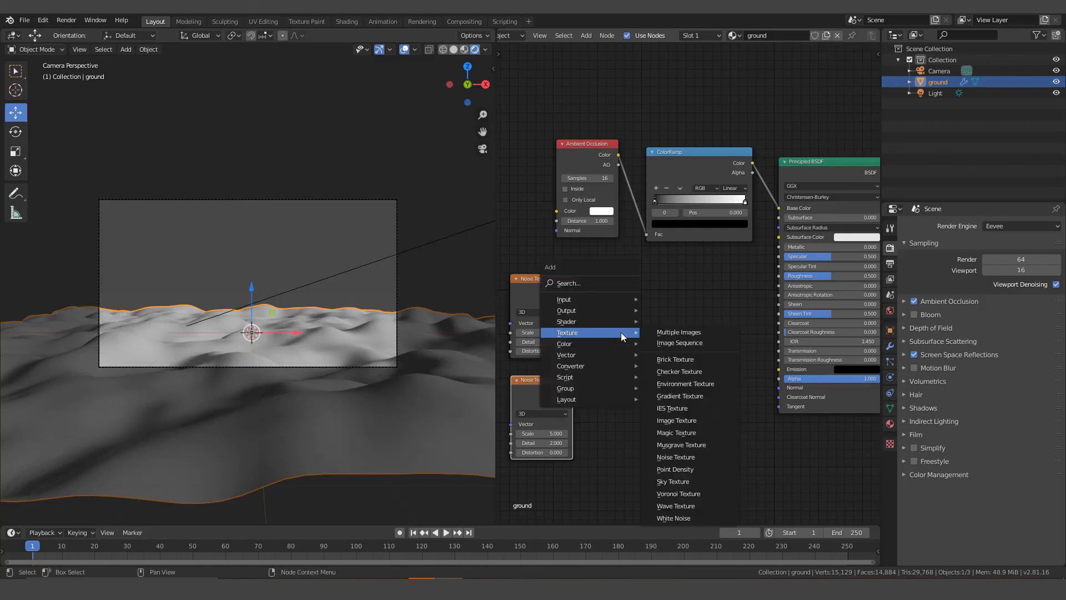
mouse_move(578, 354)
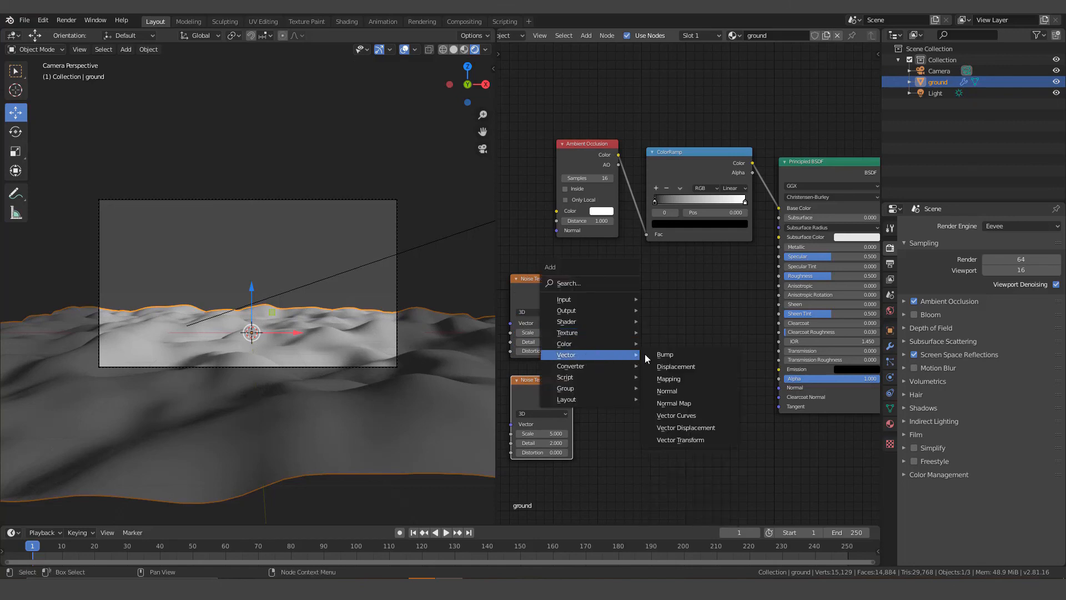
click(672, 333)
click(596, 278)
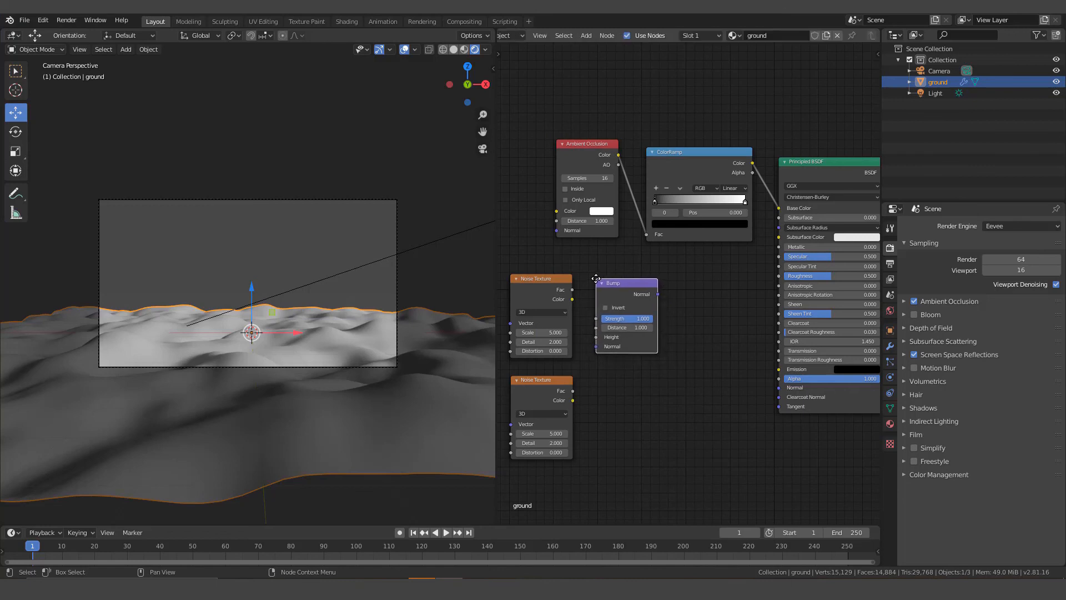
- Place a duplicate of the Bump node beside the lower Noise Texture and add a MixRGB node to the right of both Bump nodes
key(shift+d)
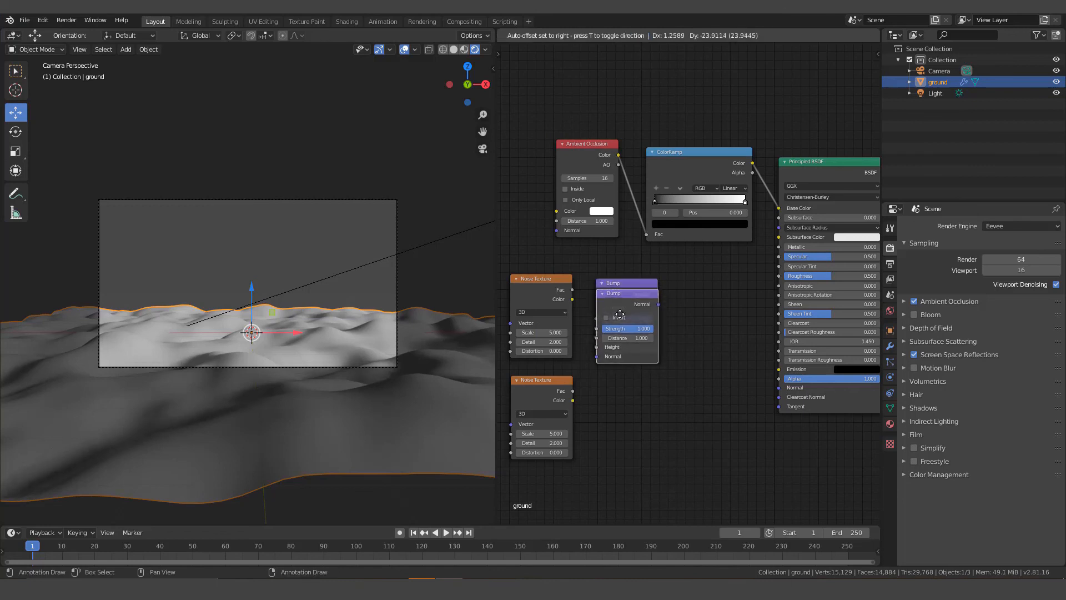
click(619, 399)
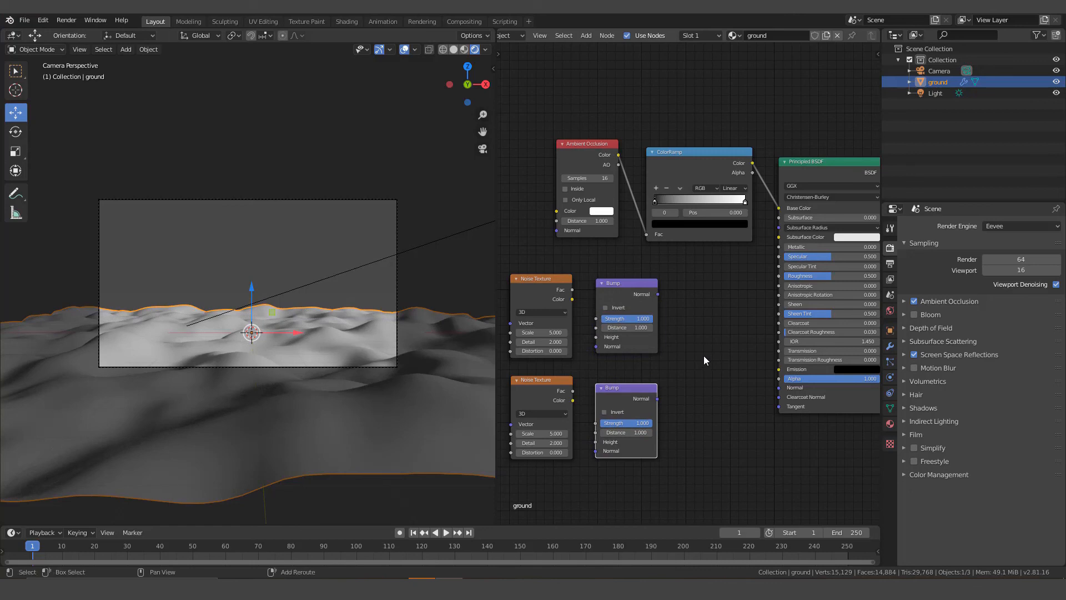
key(shift+a)
mouse_move(655, 345)
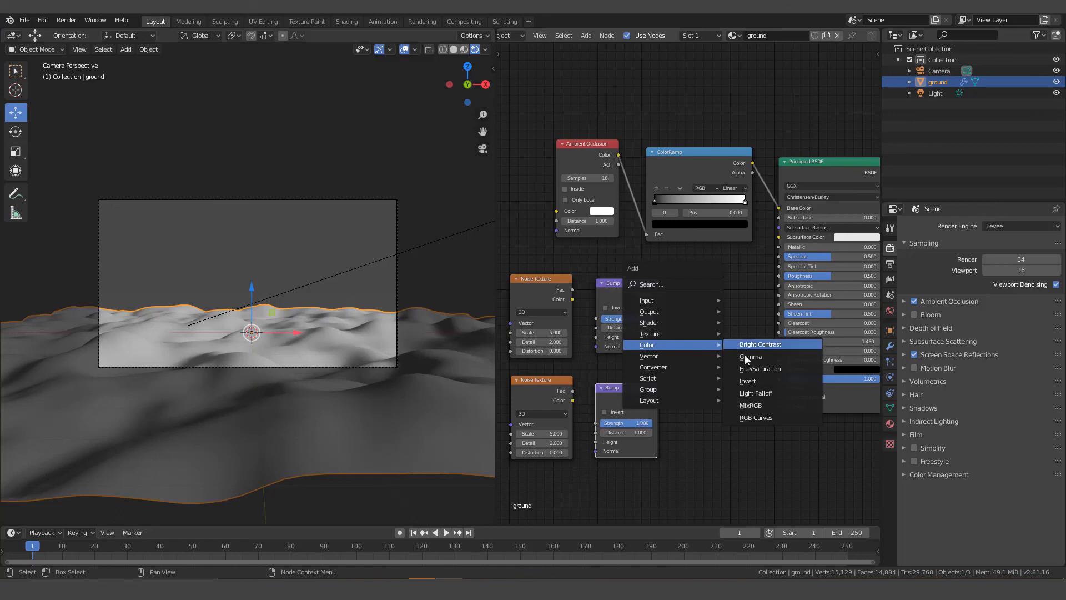
click(751, 405)
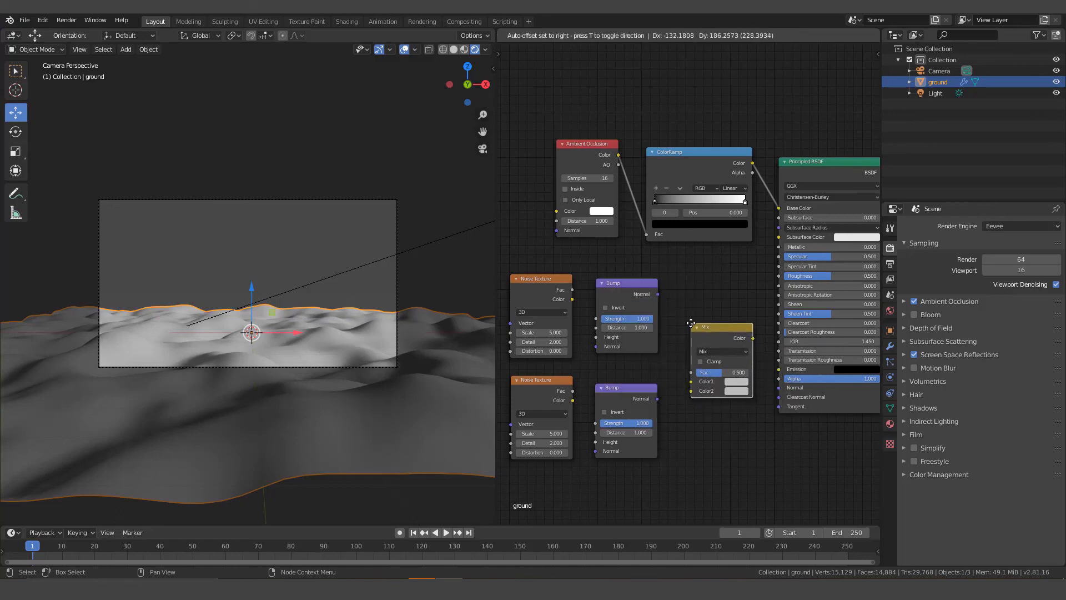
click(687, 317)
- Link each Noise Texture's Color to its Bump node's Height, and the upper and lower Bump Normals to the Mix node's Color1 and Color2
scroll(686, 333, up, 4)
middle_drag(690, 335, 745, 239)
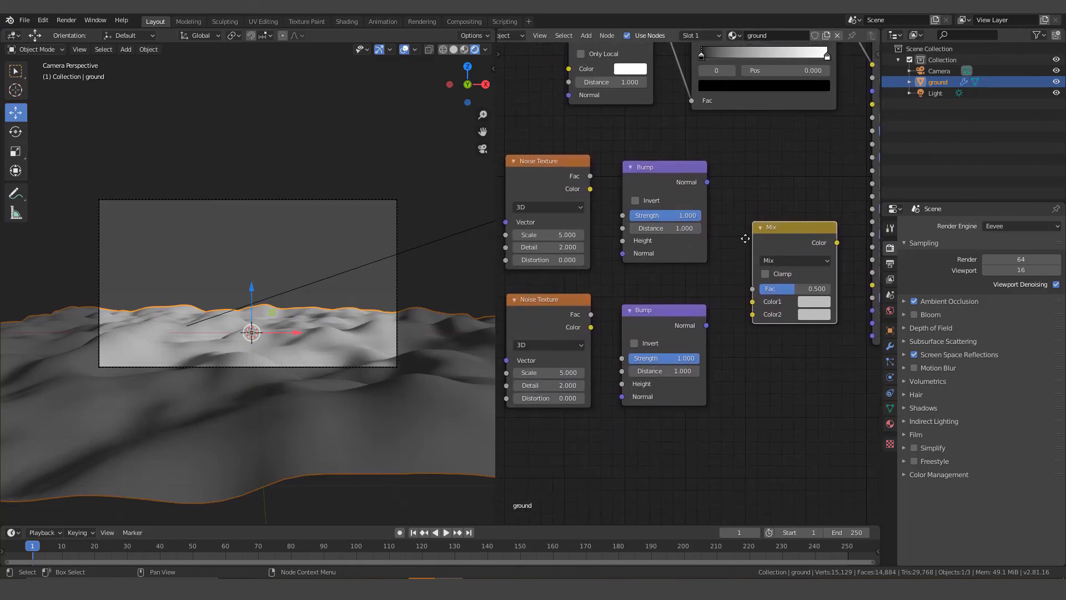
drag(590, 189, 627, 241)
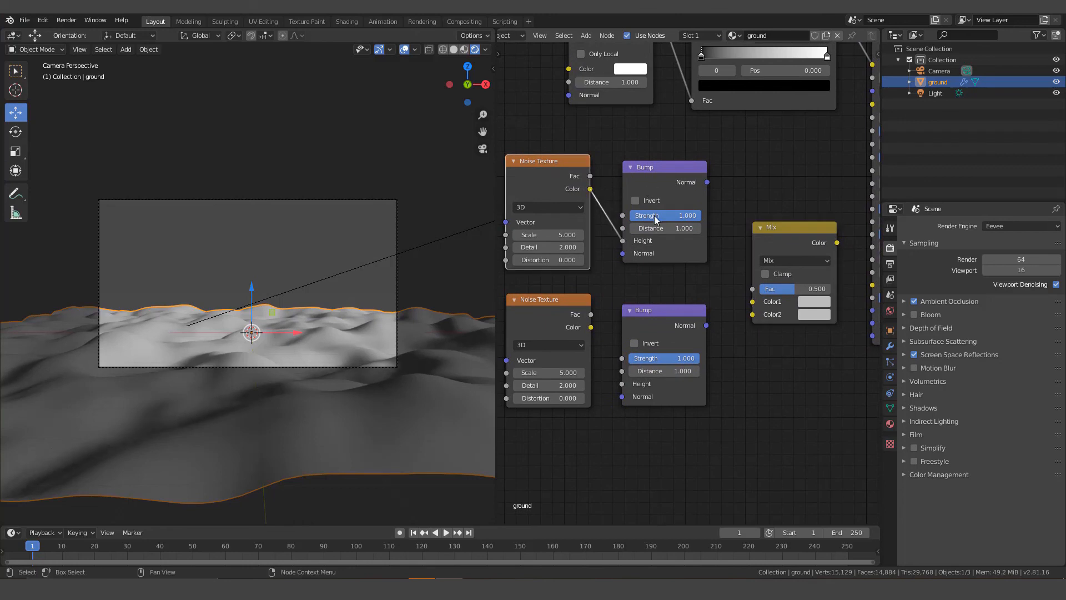
drag(591, 328, 622, 384)
drag(706, 181, 752, 314)
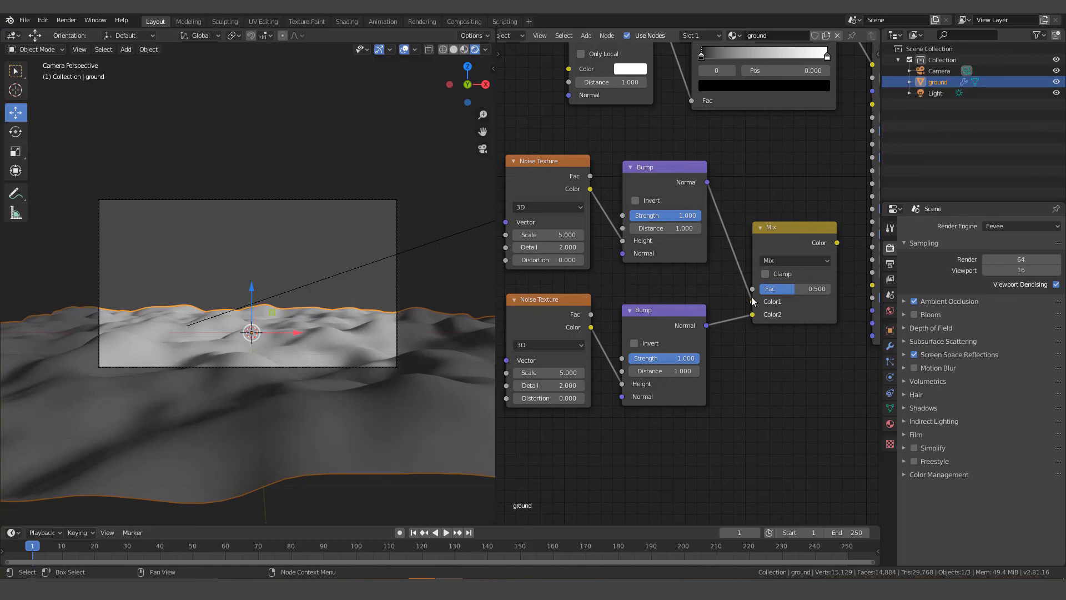
- Shift the Mix node slightly closer to the Bump nodes and link its Color output to the Principled BSDF's Normal input
middle_drag(796, 351, 693, 356)
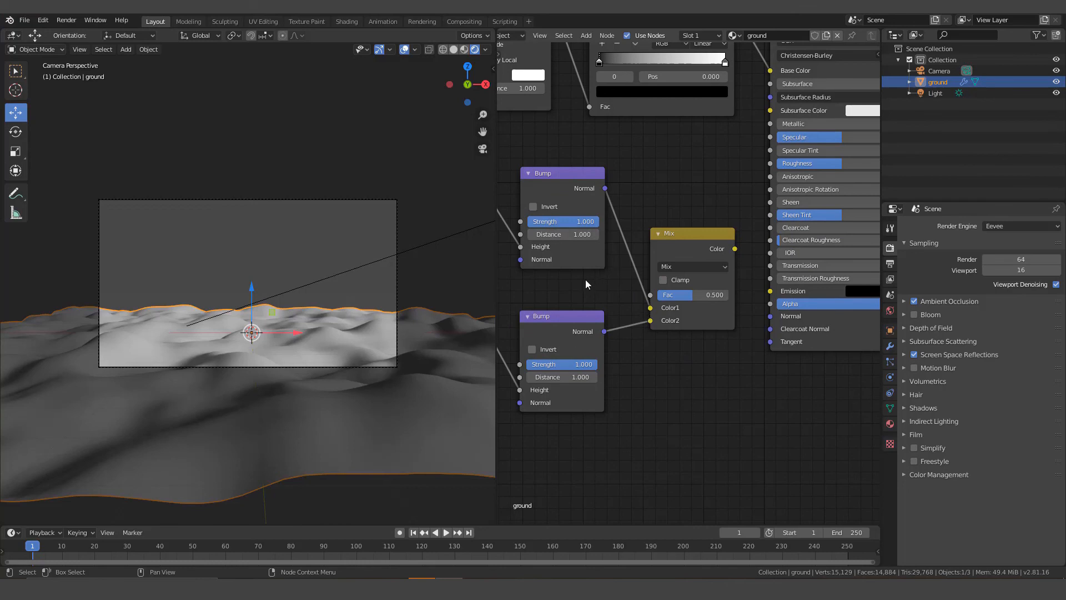
drag(639, 320, 648, 315)
drag(689, 247, 672, 242)
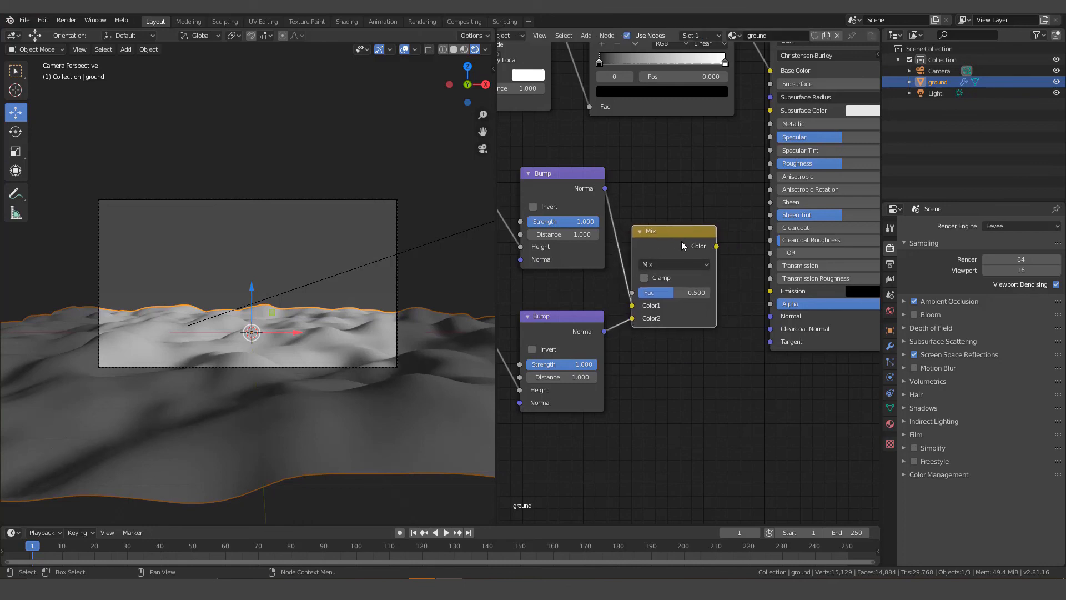
drag(716, 247, 771, 316)
- Set the upper Noise Texture's Scale to 45.1 and the lower Noise Texture's Scale to 16.6
middle_drag(654, 377, 780, 385)
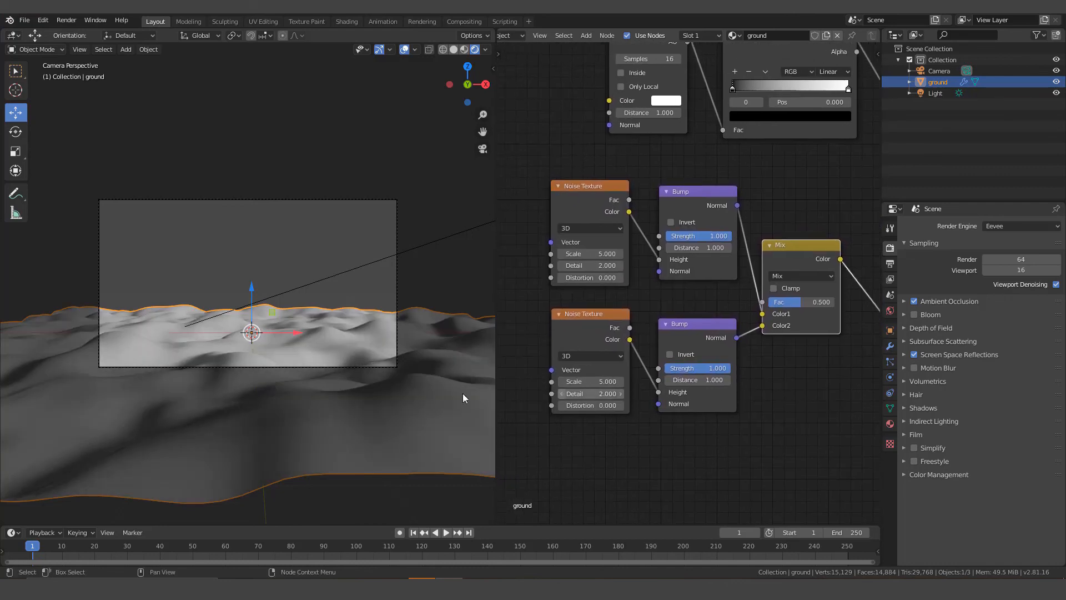
scroll(302, 352, up, 1)
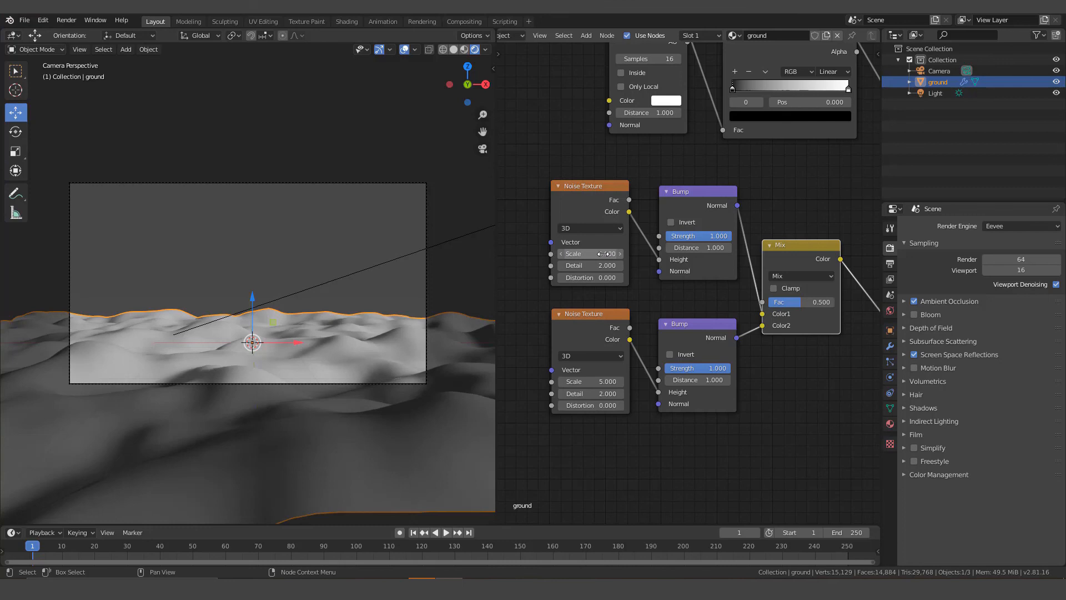
drag(604, 254, 761, 253)
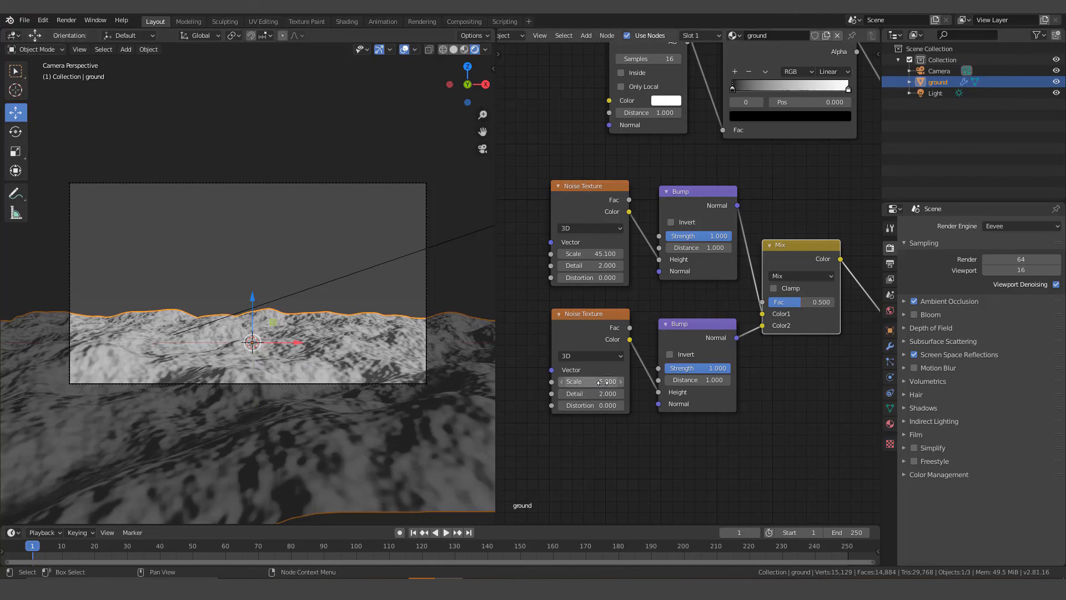
drag(603, 382, 574, 382)
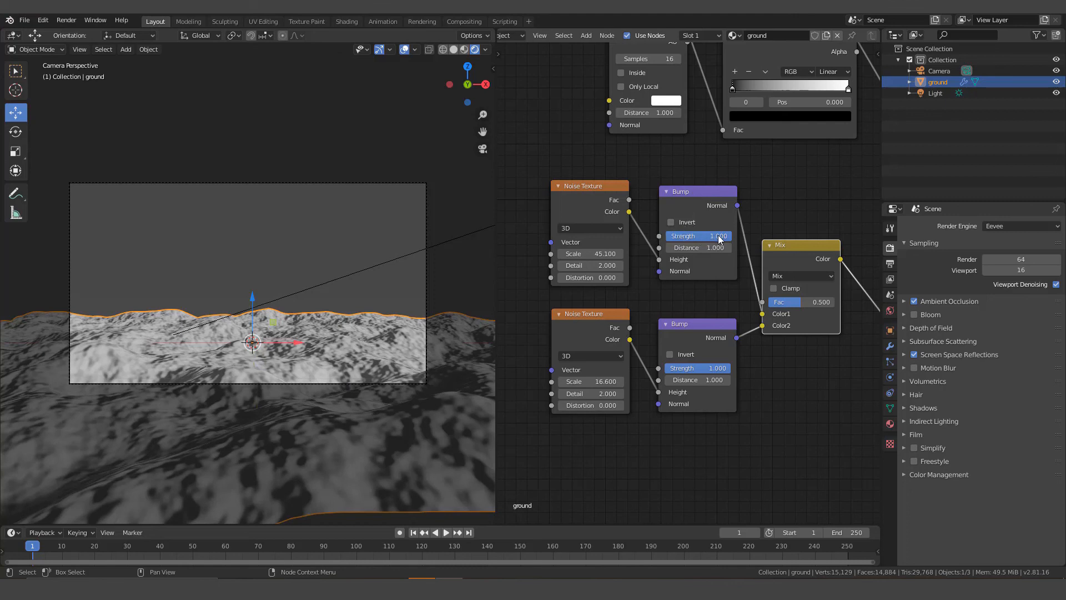
- Set the upper Bump node's Strength to 0.1 and the lower Bump node's Strength to 0.208, and check the terrain's surface
drag(699, 235, 641, 236)
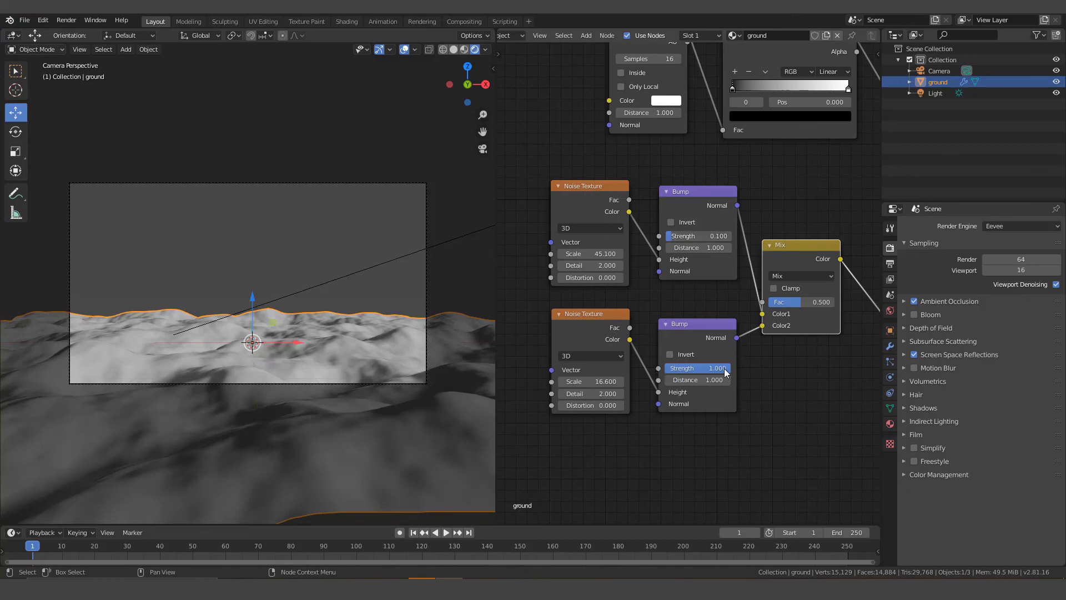
drag(726, 372, 678, 372)
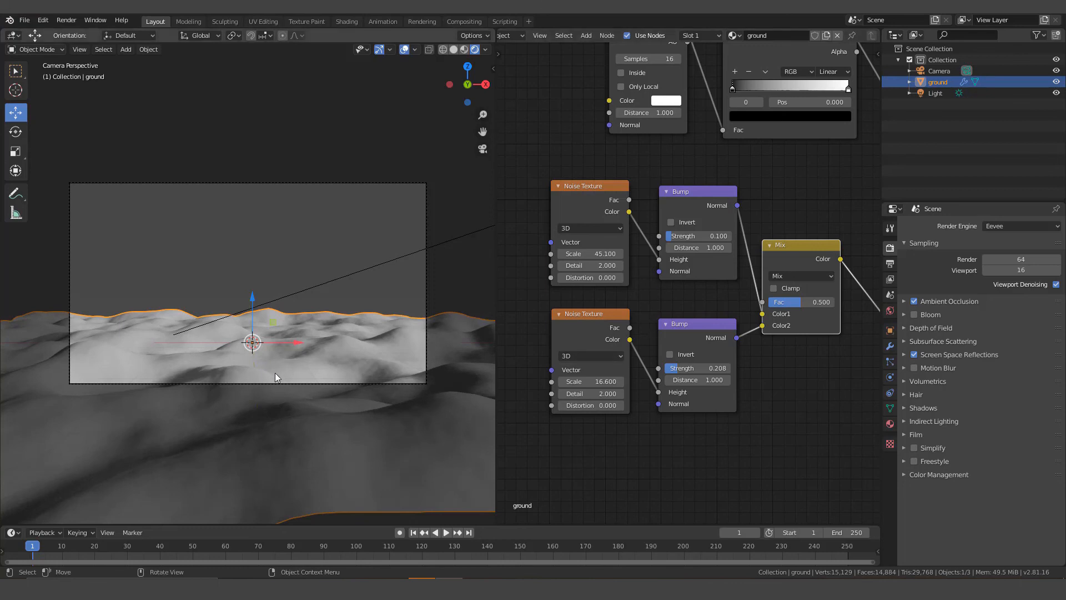
scroll(276, 377, down, 3)
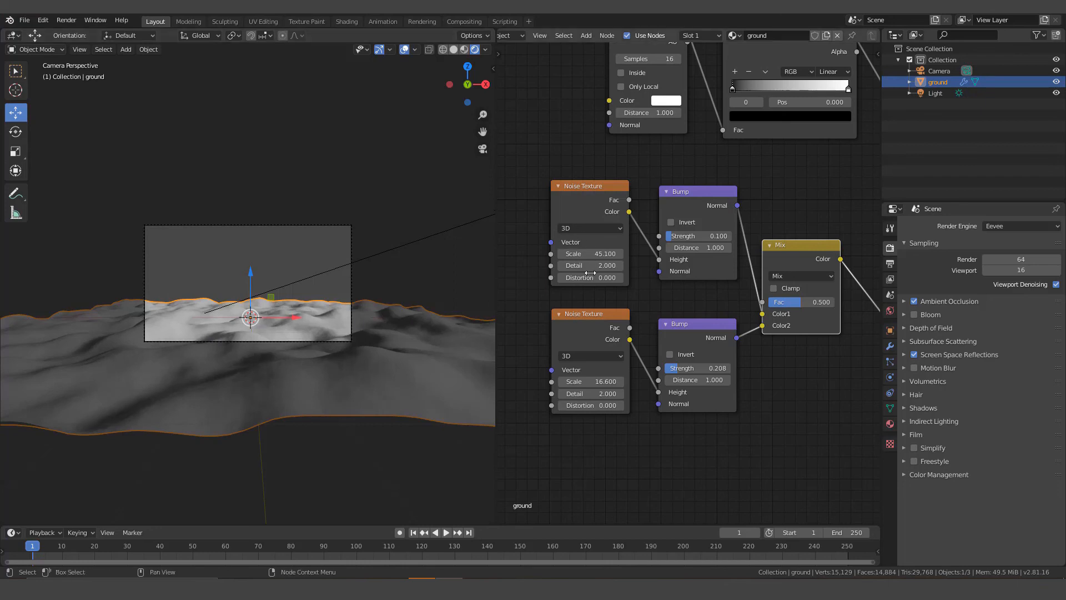
scroll(271, 347, up, 4)
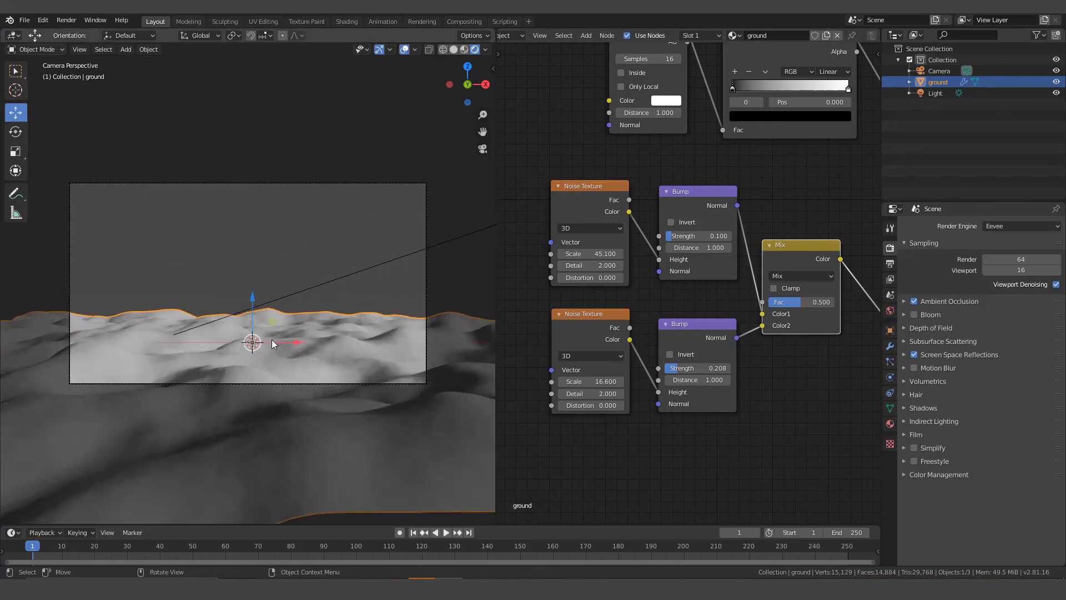
scroll(298, 355, down, 3)
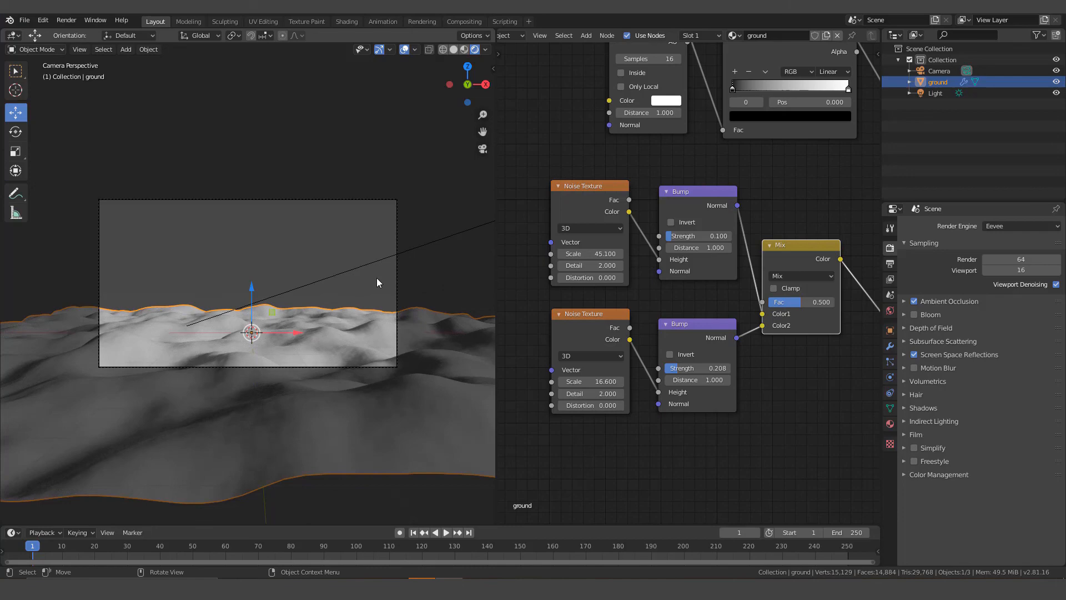
- Select the sun light above the terrain, show its light settings and return to the camera view fitted to the viewport
middle_drag(376, 278, 355, 288)
scroll(364, 276, down, 4)
scroll(355, 288, up, 4)
scroll(428, 235, down, 4)
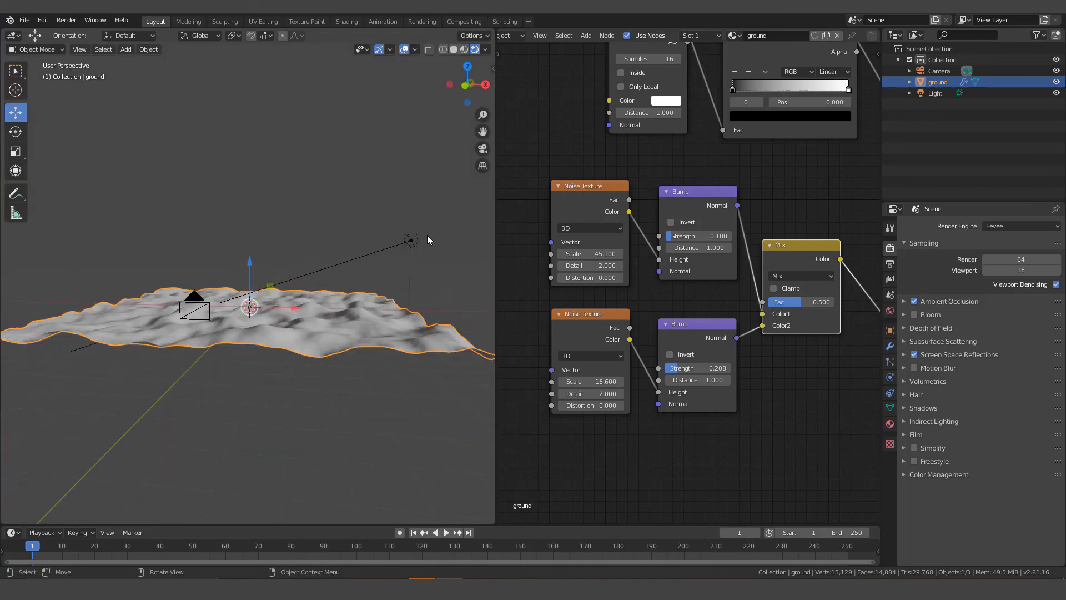
click(412, 240)
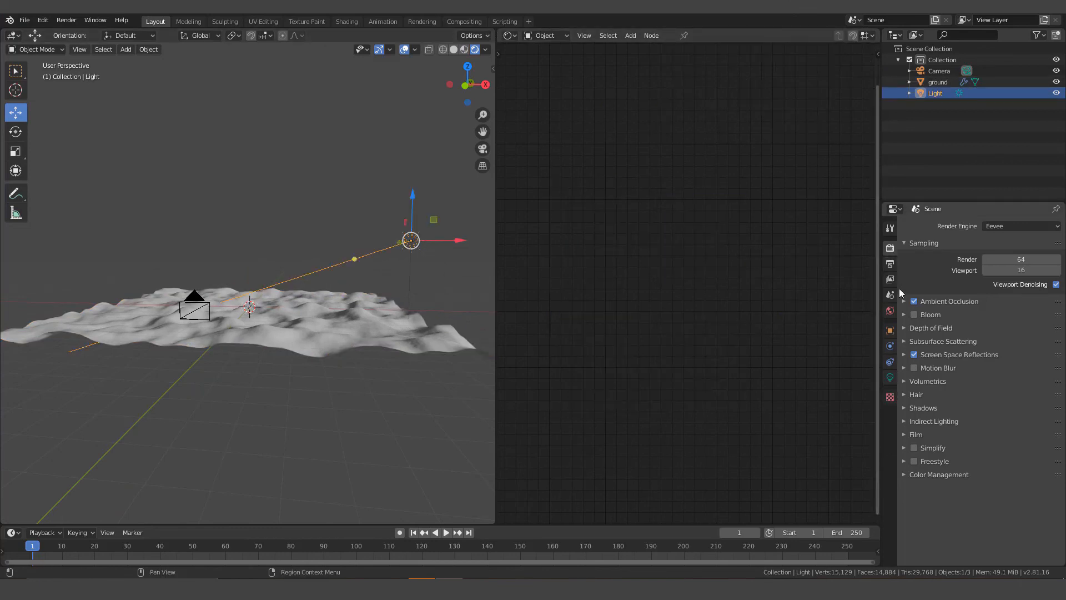
click(890, 377)
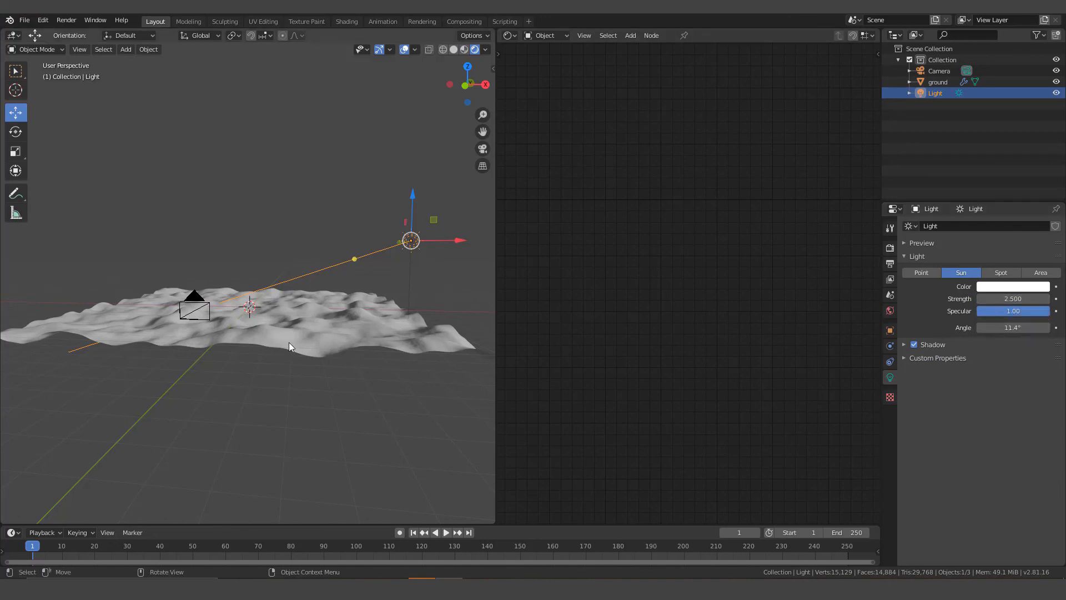
key(KP_0)
key(Home)
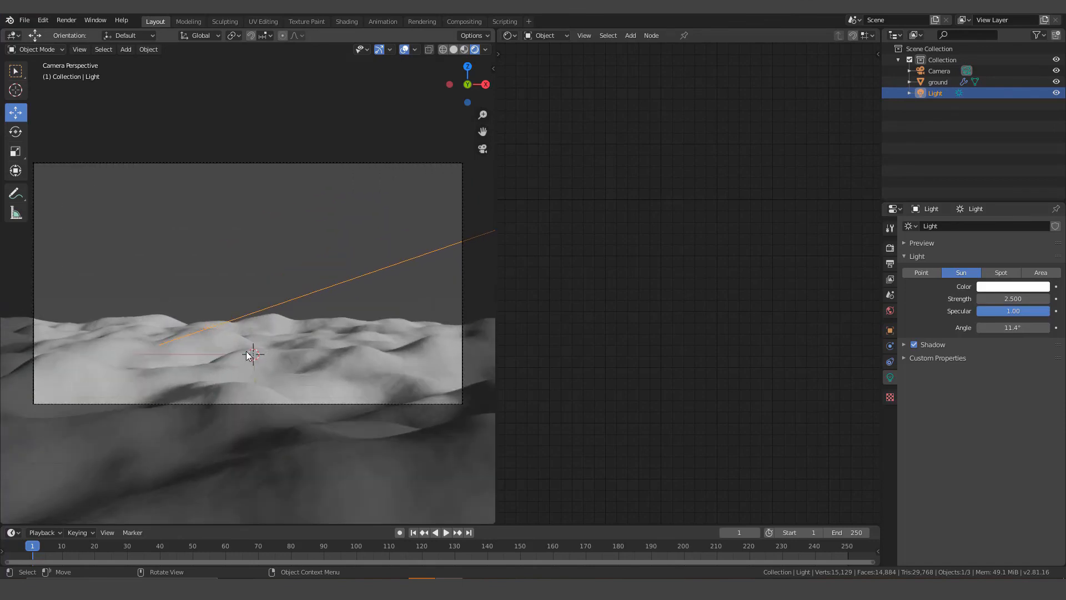